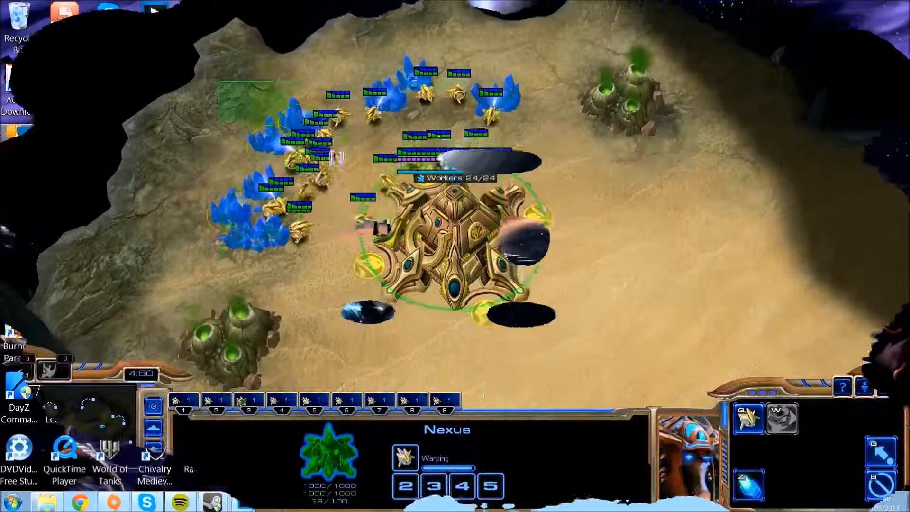
Step: Send a single probe away from the mineral line and box-select the remaining worker probes around the Nexus
{"action": "left_click_drag", "start_coordinate": [220, 82], "coordinate": [592, 326]}
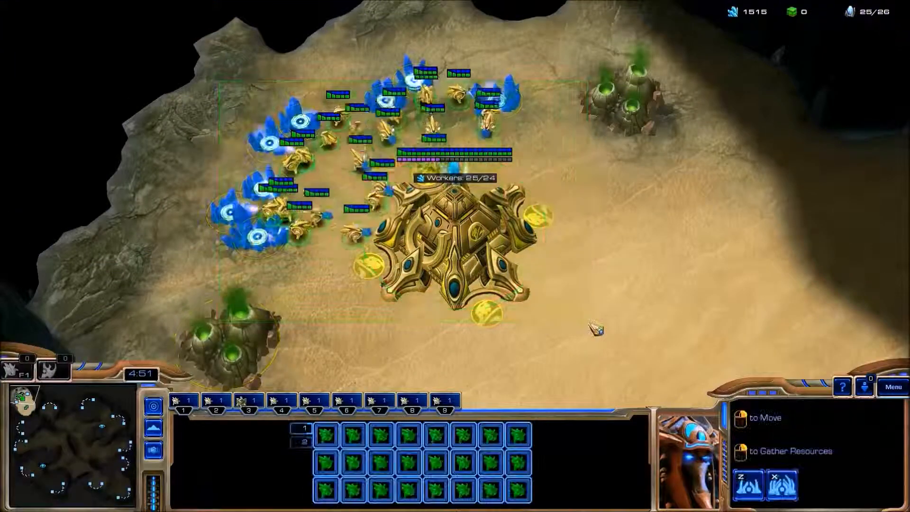
{"action": "left_click_drag", "start_coordinate": [253, 62], "coordinate": [591, 327]}
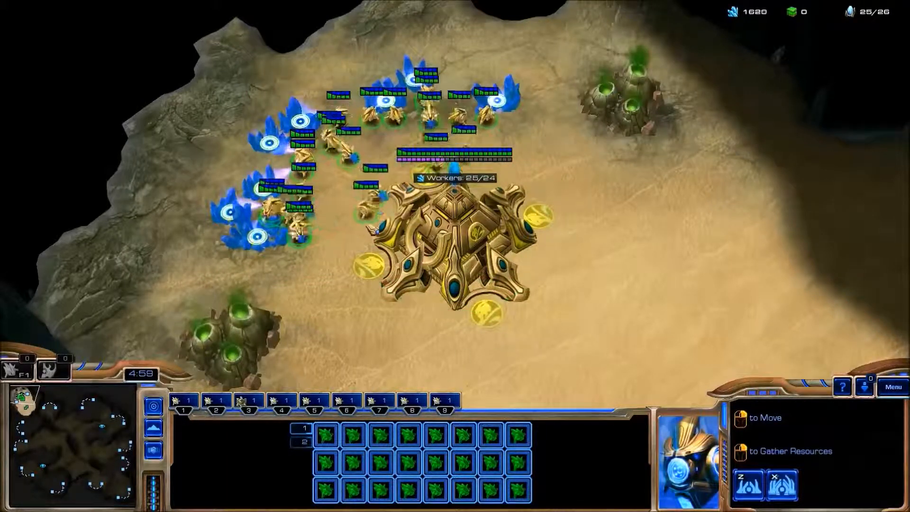
{"action": "left_click", "coordinate": [413, 489]}
{"action": "right_click", "coordinate": [707, 335]}
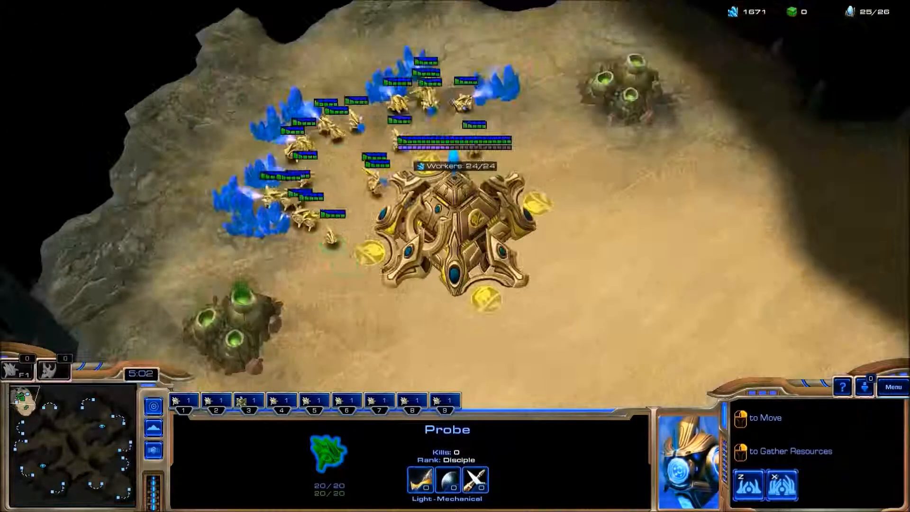
{"action": "left_click_drag", "start_coordinate": [219, 45], "coordinate": [595, 314]}
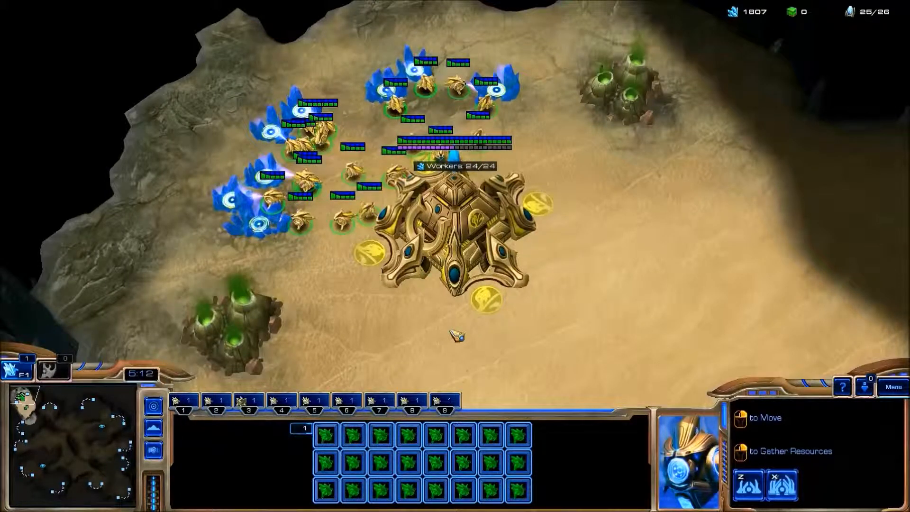
Step: Leave the game for the Windows desktop and launch Adobe Photoshop
{"action": "key", "text": "alt+Tab"}
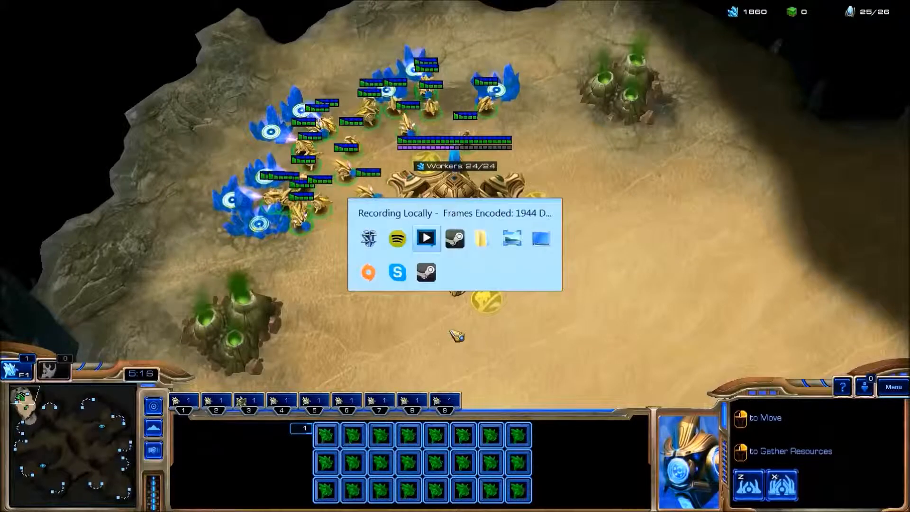
{"action": "key", "text": "alt+Tab"}
{"action": "key", "text": "alt+Tab"}
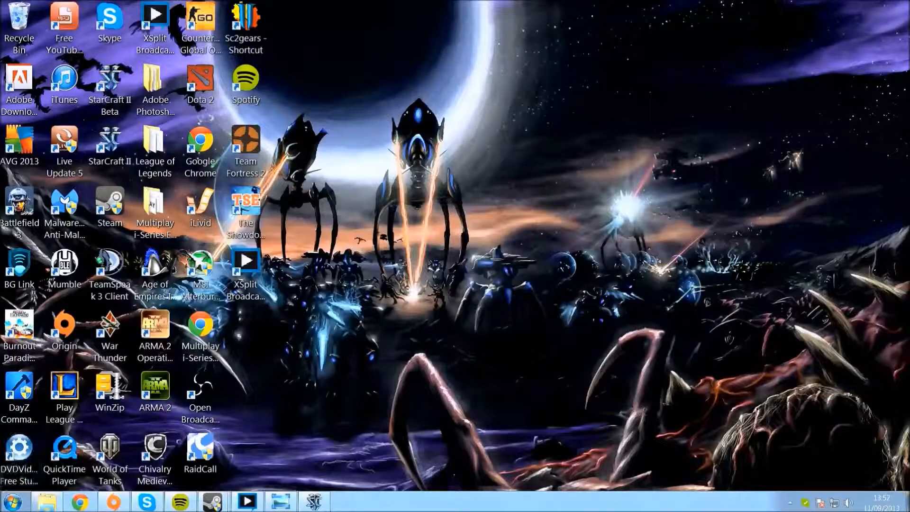
{"action": "left_click", "coordinate": [14, 501]}
{"action": "left_click", "coordinate": [48, 258]}
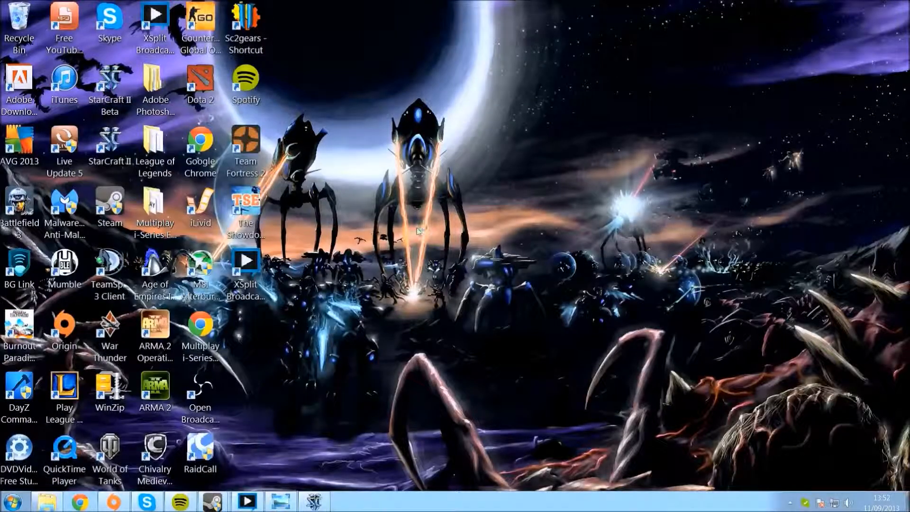
{"action": "key", "text": "alt+Tab"}
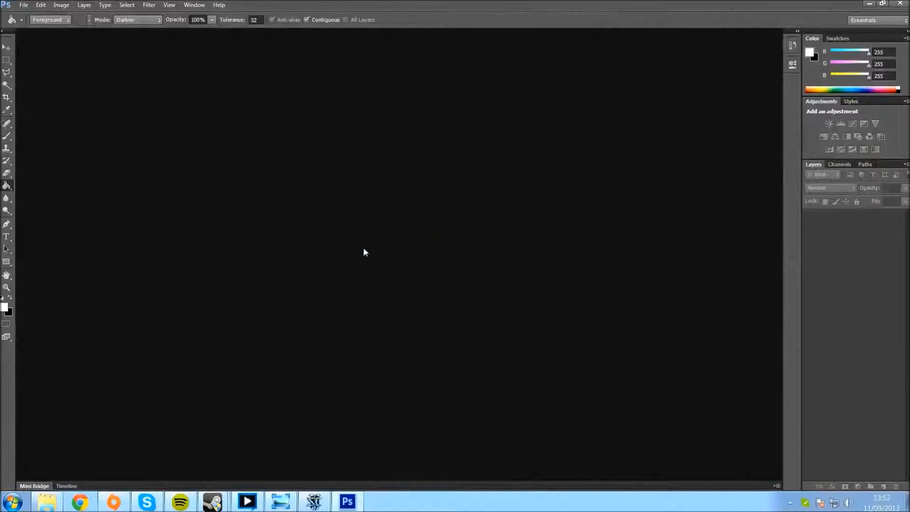
Step: Create a new document named tutorial1 with the Clipboard preset, 1920 by 1080 pixels
{"action": "left_click", "coordinate": [24, 5]}
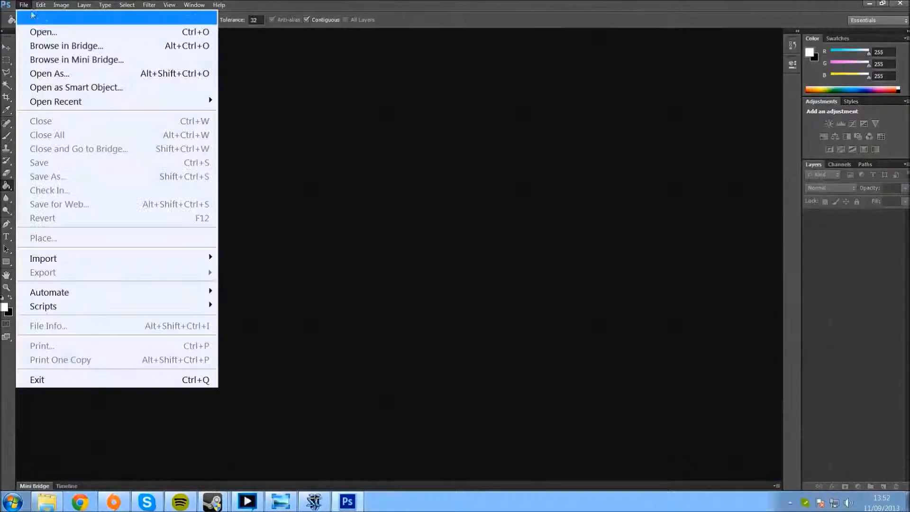
{"action": "left_click", "coordinate": [46, 22]}
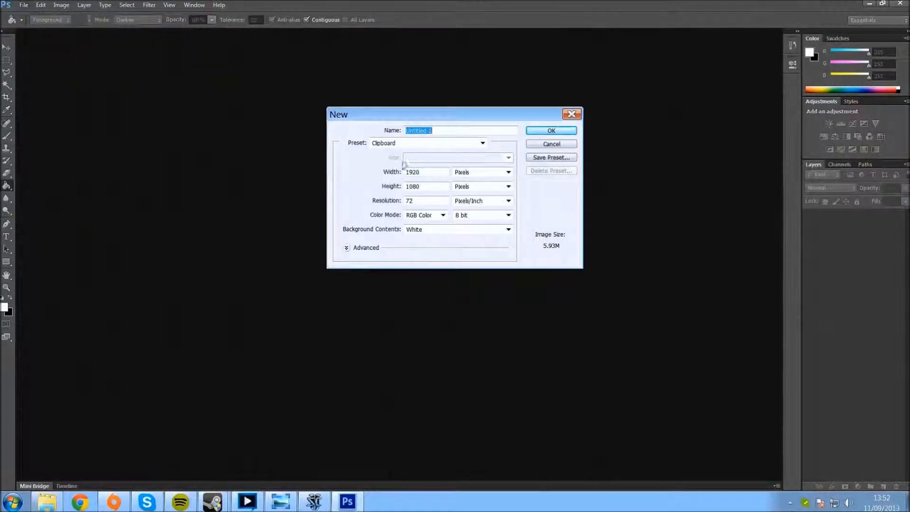
{"action": "key", "text": "BackSpace"}
{"action": "type", "text": "tuto"}
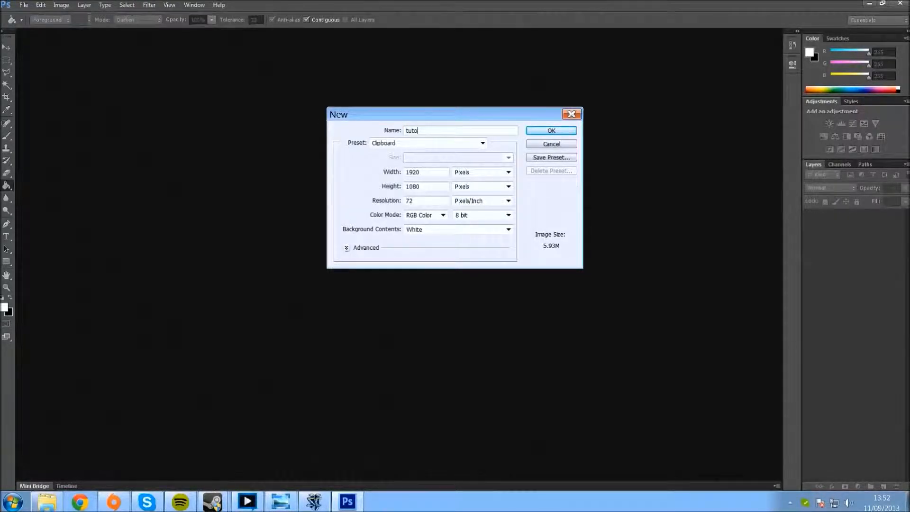
{"action": "type", "text": "rial1"}
{"action": "left_click", "coordinate": [553, 131]}
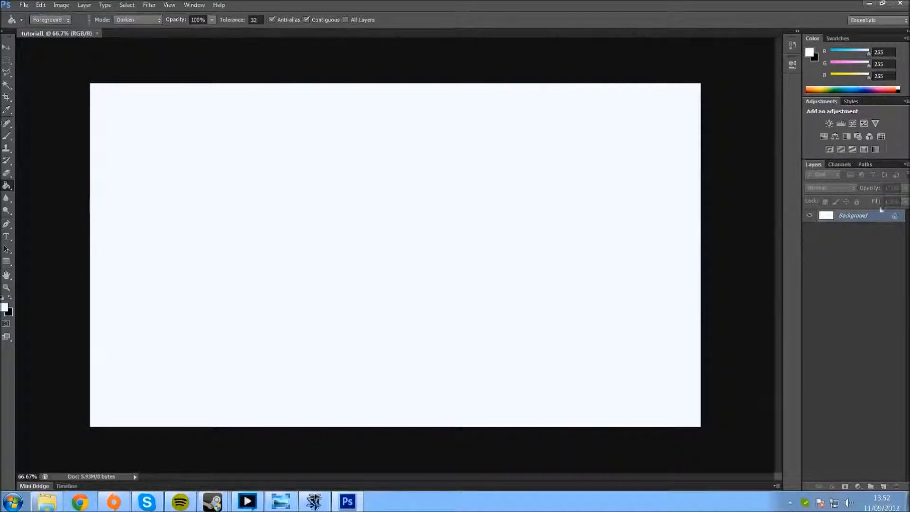
Step: Replace the Background layer with a new empty layer and paste the copied game screenshot into it
{"action": "left_click", "coordinate": [884, 487]}
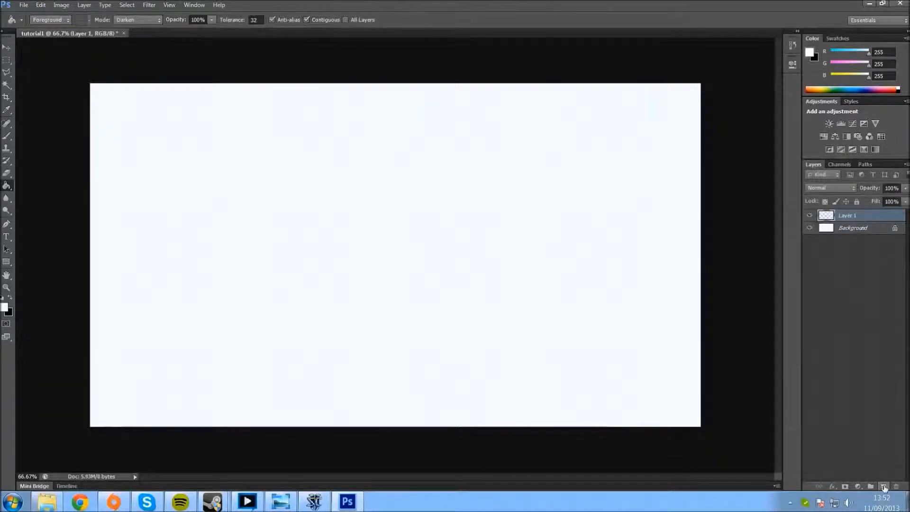
{"action": "right_click", "coordinate": [846, 231]}
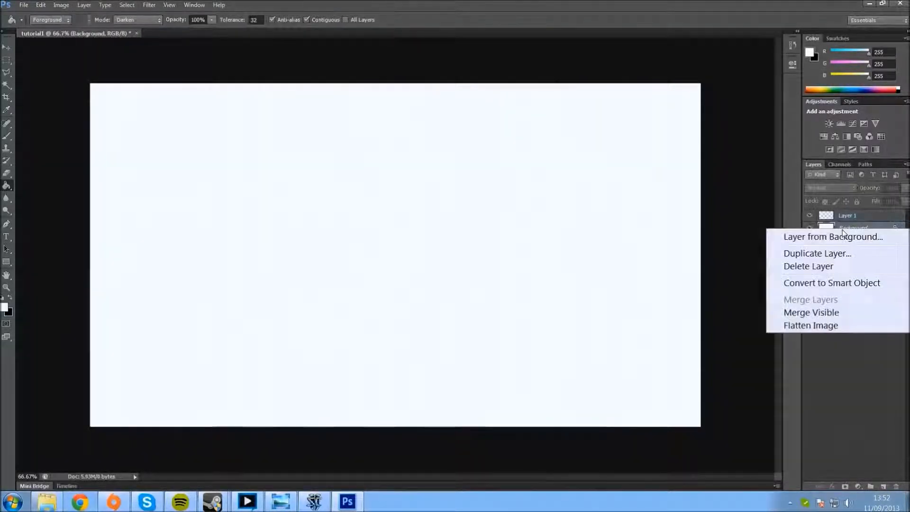
{"action": "left_click", "coordinate": [829, 267]}
{"action": "left_click", "coordinate": [435, 185]}
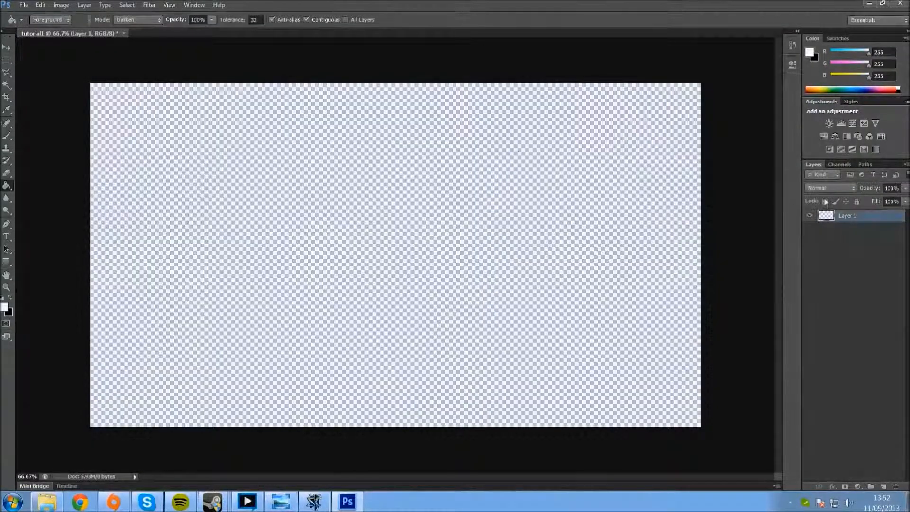
{"action": "key", "text": "ctrl+v"}
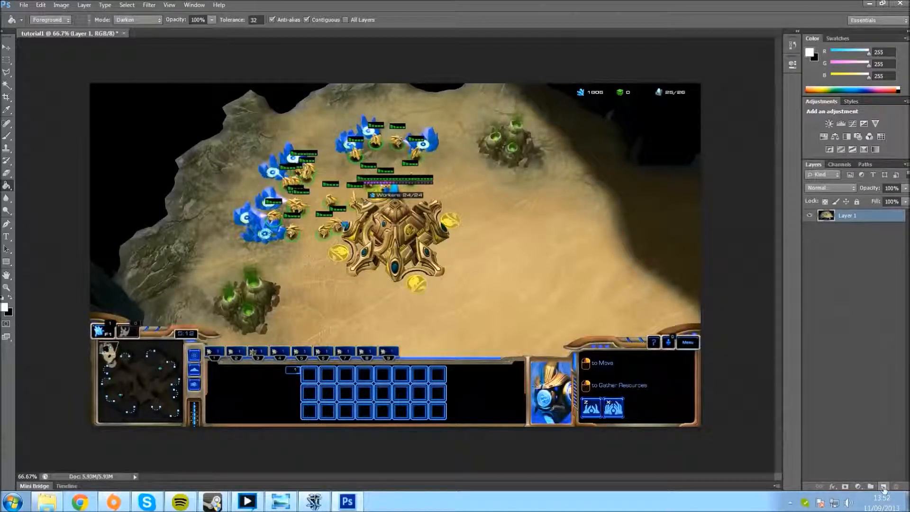
Step: Add a new layer above the screenshot, rename the screenshot layer to base, and make the new layer active
{"action": "left_click", "coordinate": [884, 488]}
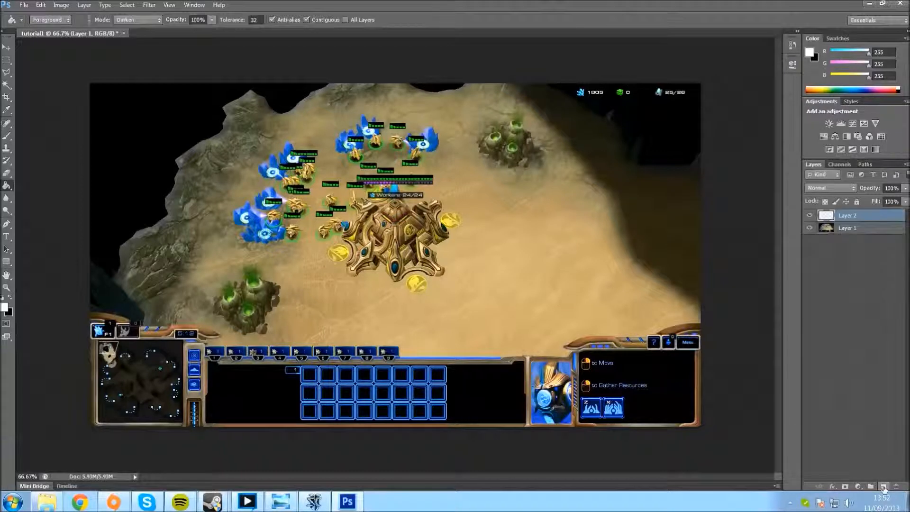
{"action": "left_click", "coordinate": [849, 232]}
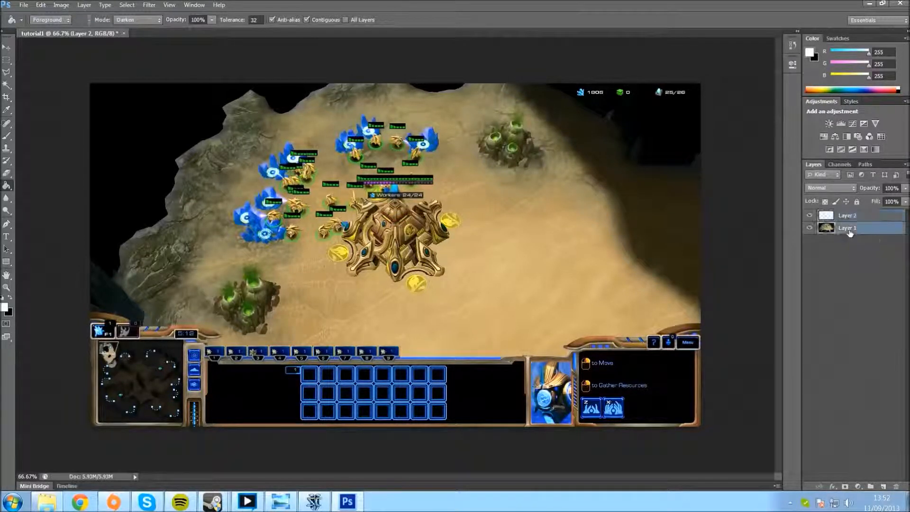
{"action": "double_click", "coordinate": [848, 229]}
{"action": "key", "text": "BackSpace"}
{"action": "type", "text": "base"}
{"action": "key", "text": "Return"}
{"action": "left_click", "coordinate": [862, 217]}
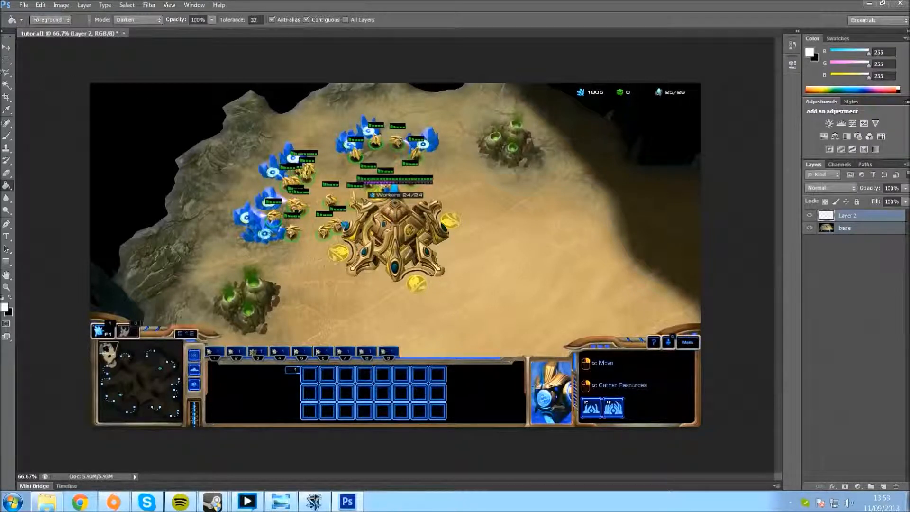
Step: Fill a full-width rectangle over the screenshot's lower interface with near-black 050405 on Layer 2, and clear the selection
{"action": "left_click", "coordinate": [6, 61]}
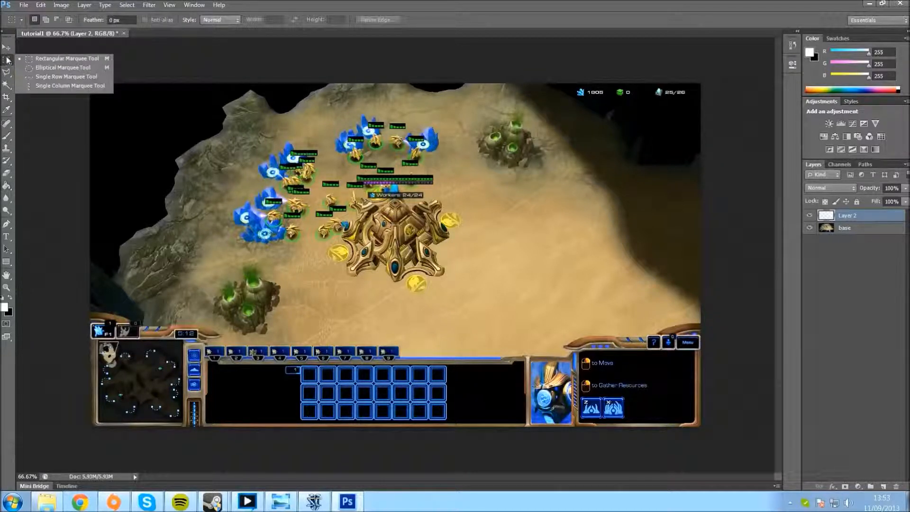
{"action": "left_click_drag", "start_coordinate": [88, 304], "coordinate": [747, 463]}
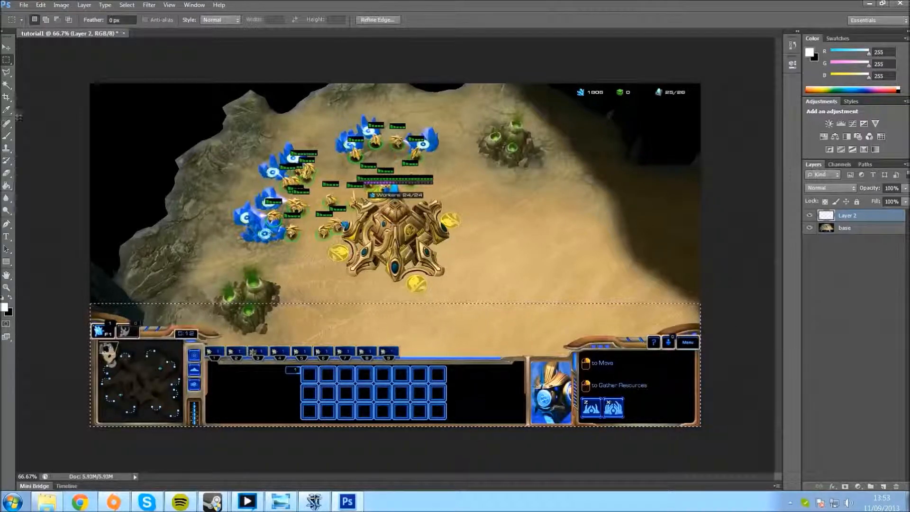
{"action": "left_click", "coordinate": [7, 186]}
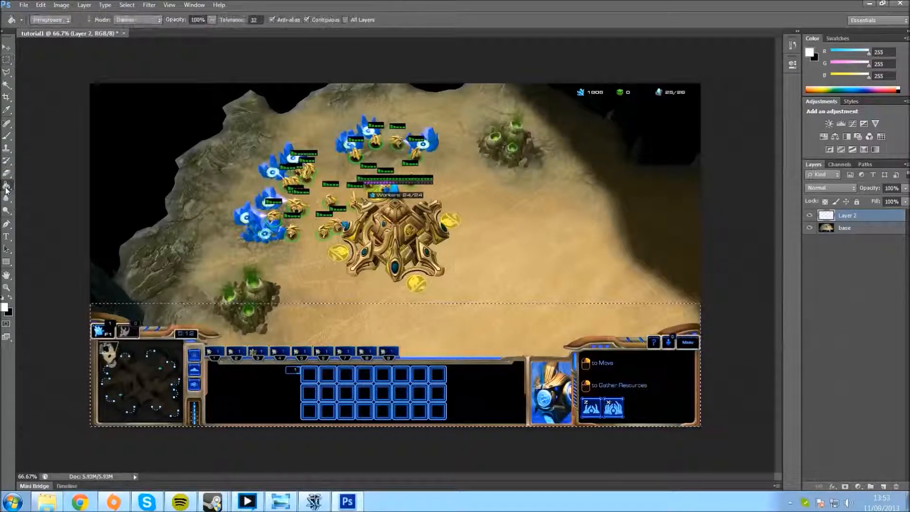
{"action": "left_click", "coordinate": [9, 299]}
{"action": "left_click", "coordinate": [4, 306]}
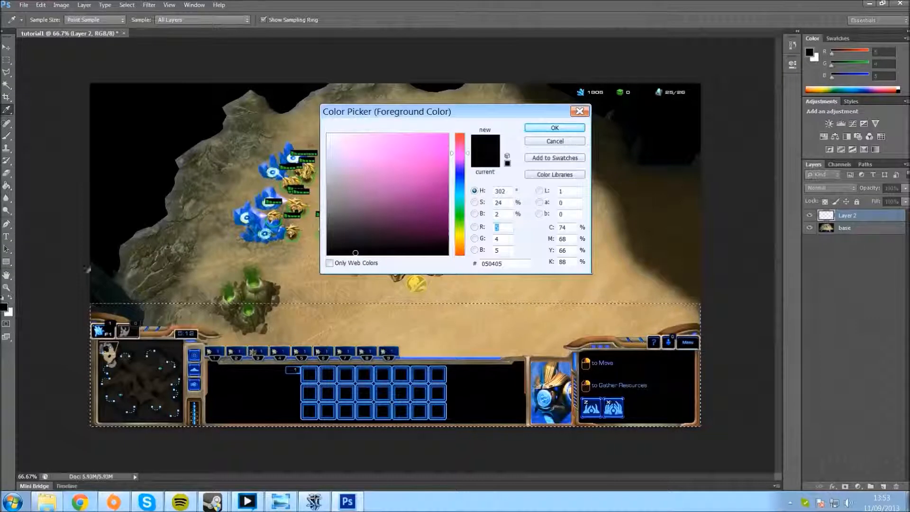
{"action": "left_click", "coordinate": [549, 127]}
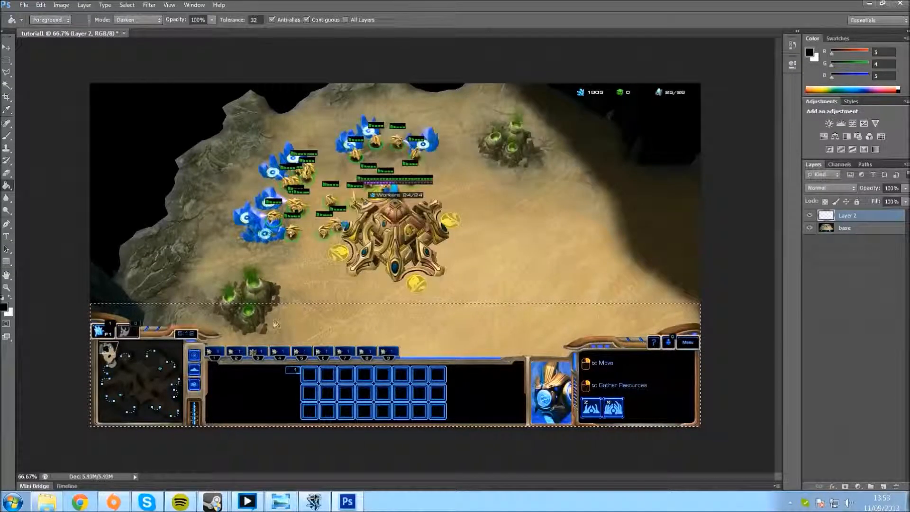
{"action": "left_click", "coordinate": [269, 317]}
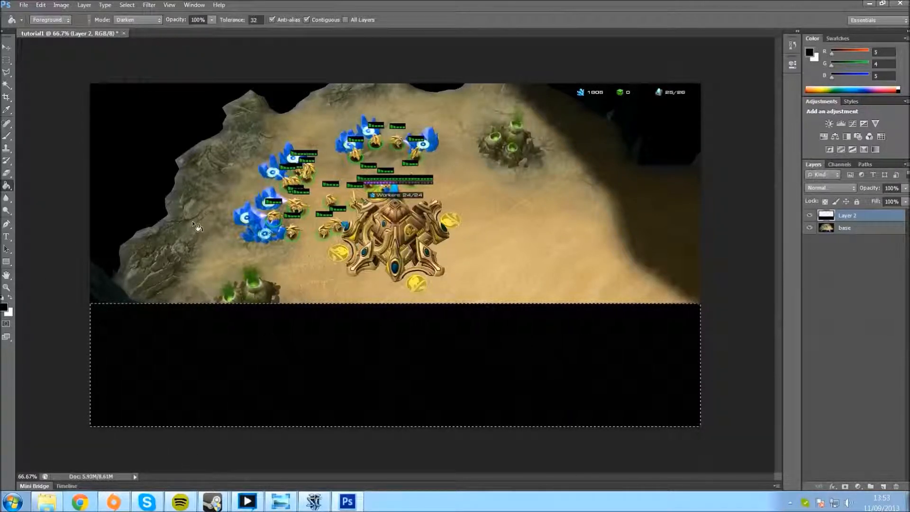
{"action": "key", "text": "ctrl+d"}
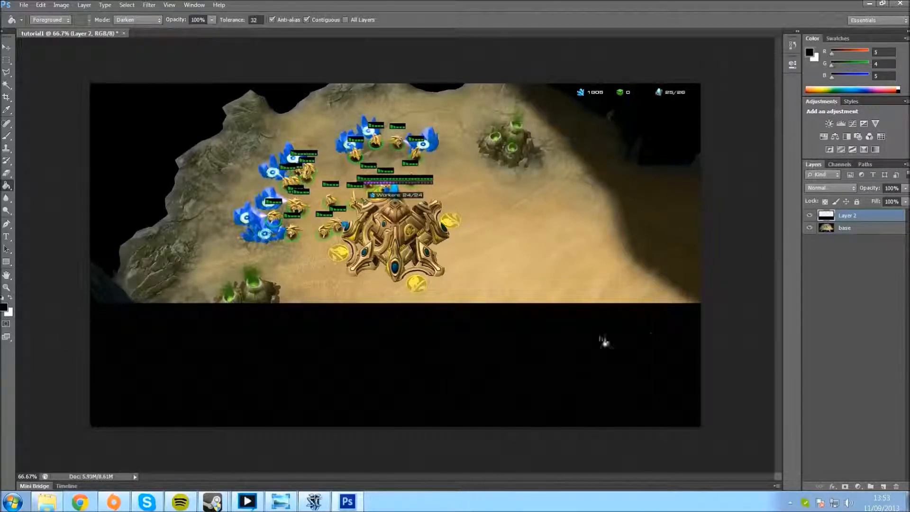
Step: Lower the opacity of Layer 2 to 46%
{"action": "left_click", "coordinate": [905, 189]}
{"action": "left_click_drag", "start_coordinate": [905, 200], "coordinate": [881, 198]}
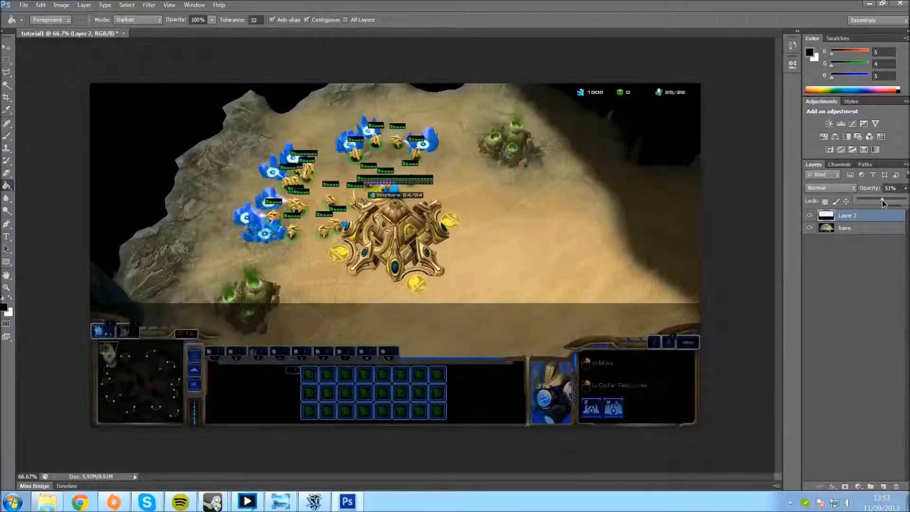
{"action": "left_click_drag", "start_coordinate": [883, 200], "coordinate": [880, 201]}
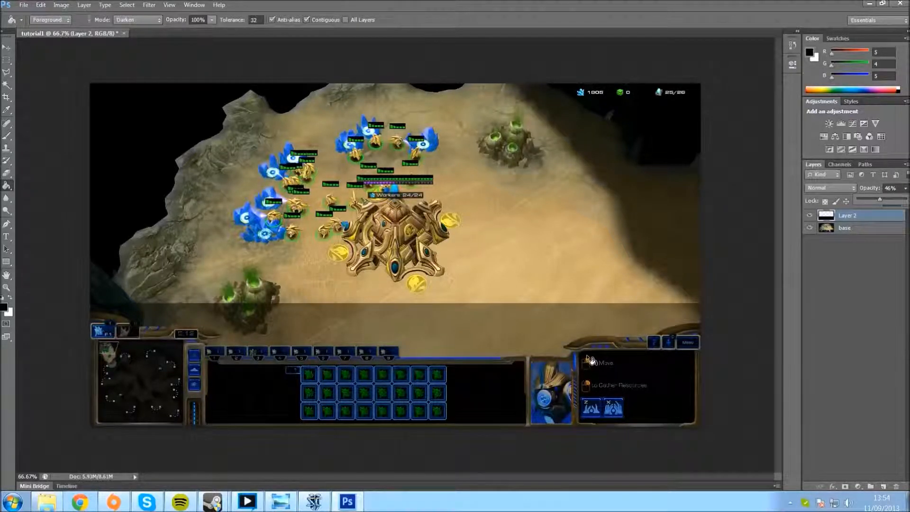
Step: Outline the F1 idle-worker button and its number tab above the minimap with the Polygonal Lasso
{"action": "left_click", "coordinate": [8, 72]}
{"action": "left_click", "coordinate": [7, 72]}
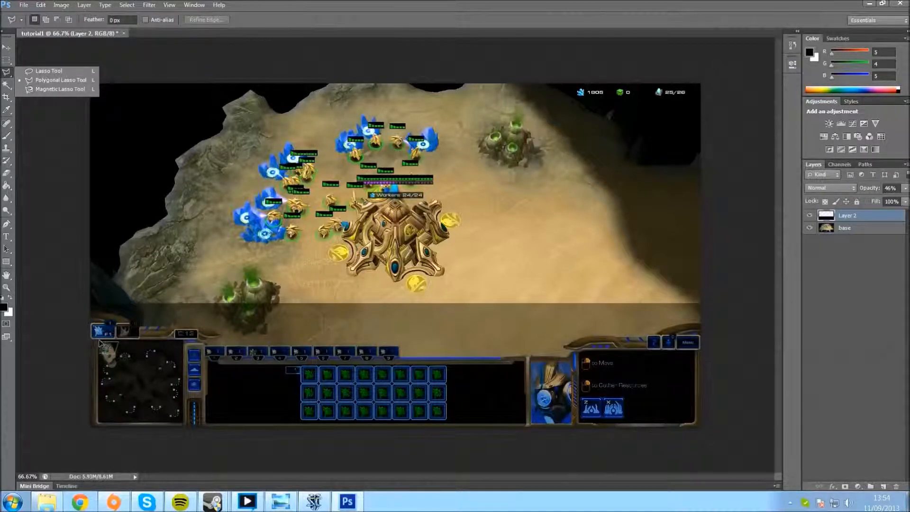
{"action": "key", "text": "ctrl+plus"}
{"action": "key", "text": "ctrl+plus"}
{"action": "key", "text": "ctrl+minus"}
{"action": "key", "text": "ctrl+minus"}
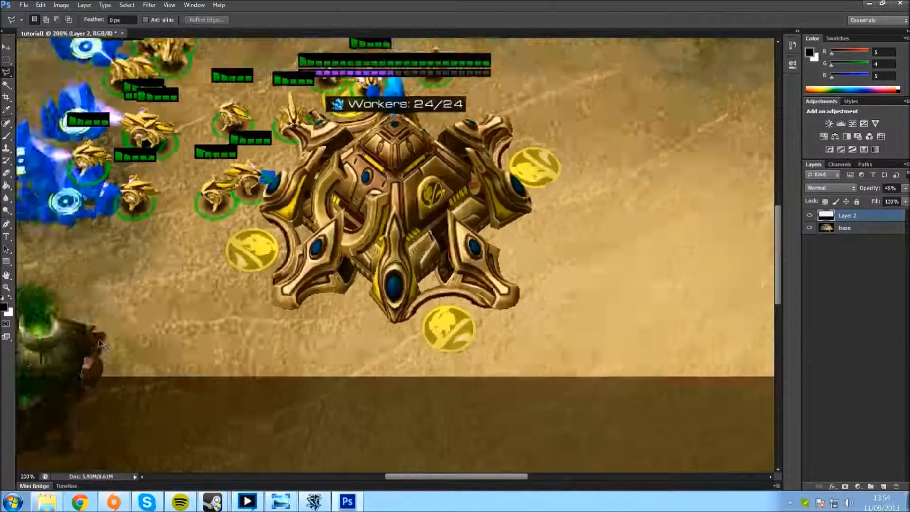
{"action": "key", "text": "ctrl+plus"}
{"action": "key", "text": "ctrl+plus"}
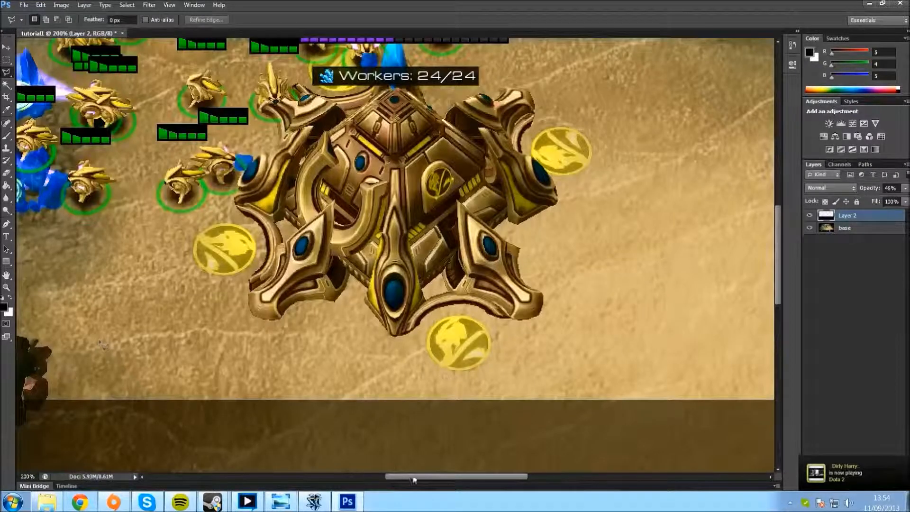
{"action": "left_click_drag", "start_coordinate": [414, 480], "coordinate": [278, 479]}
{"action": "scroll", "coordinate": [257, 423], "scroll_direction": "down", "scroll_amount": 10}
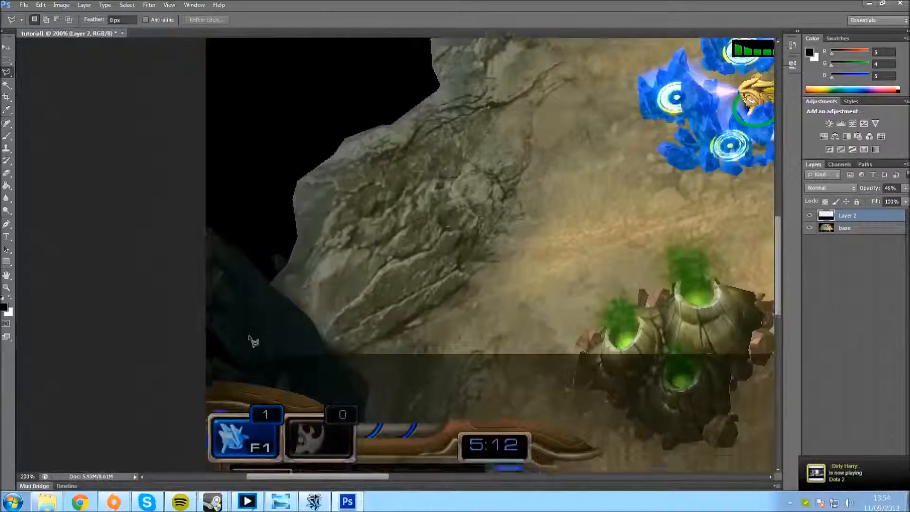
{"action": "scroll", "coordinate": [307, 359], "scroll_direction": "down", "scroll_amount": 1}
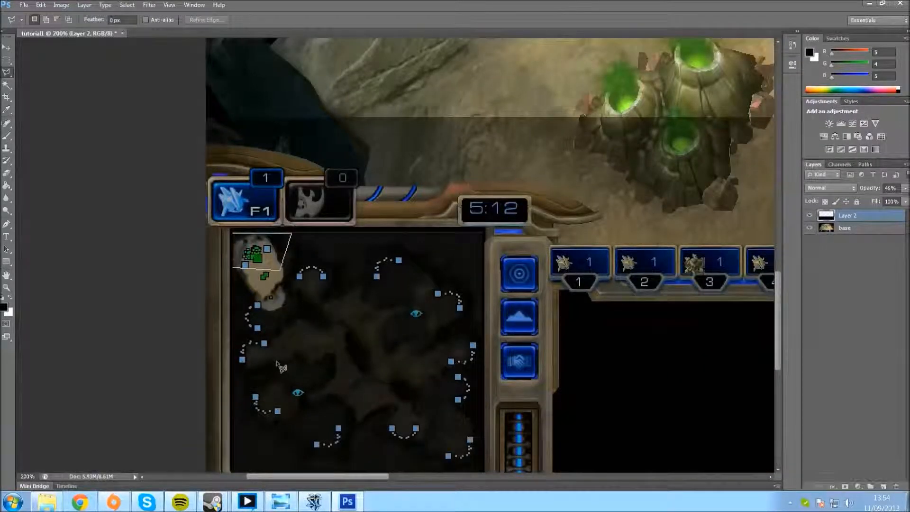
{"action": "key", "text": "ctrl+plus"}
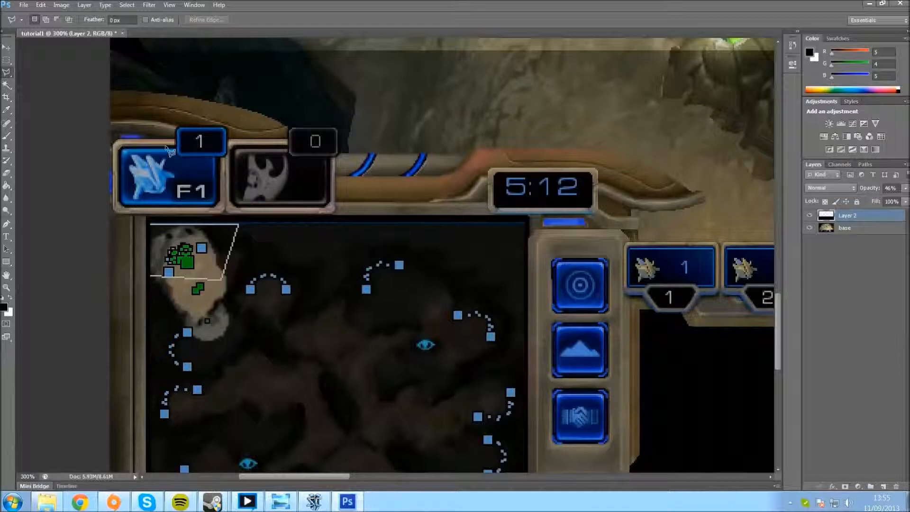
{"action": "left_click", "coordinate": [121, 146]}
{"action": "left_click", "coordinate": [118, 151]}
{"action": "double_click", "coordinate": [121, 147]}
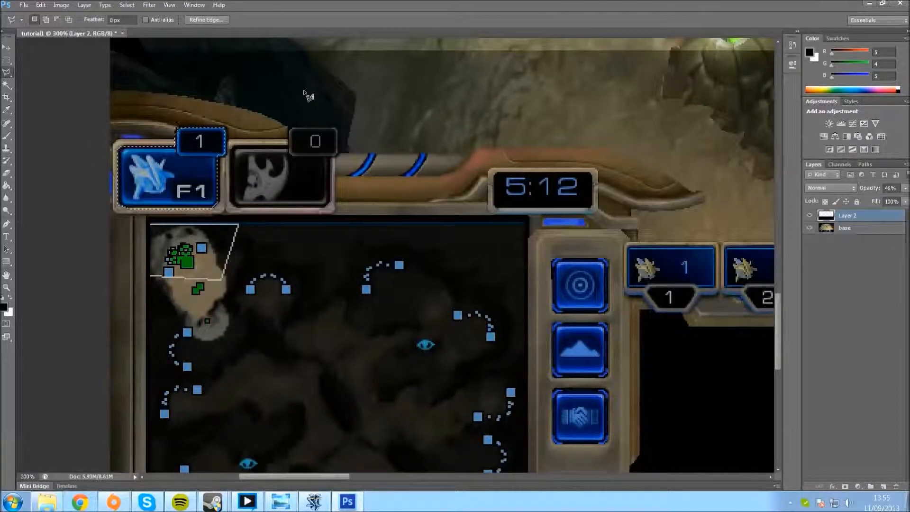
Step: Delete the overlay inside the outlined F1 button from Layer 2, clear the selection, and check the cut-out with the base layer temporarily hidden
{"action": "key", "text": "alt+BackSpace"}
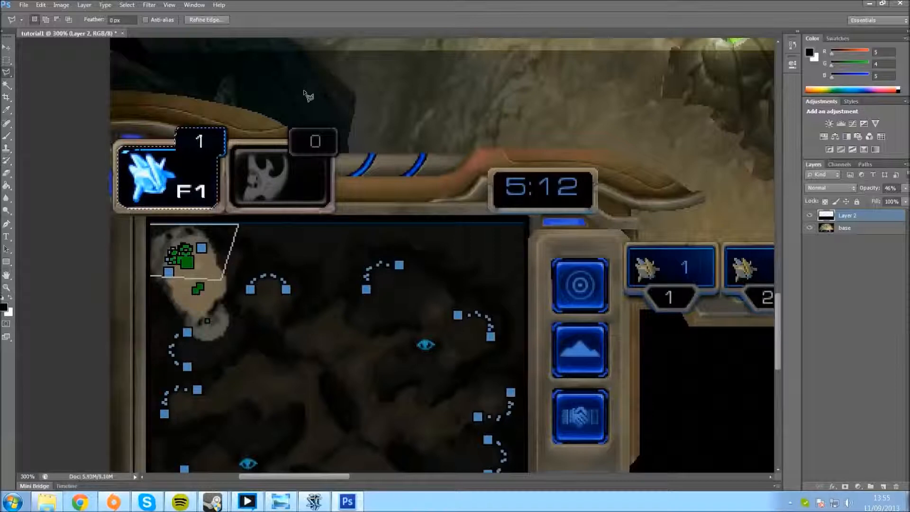
{"action": "key", "text": "ctrl+d"}
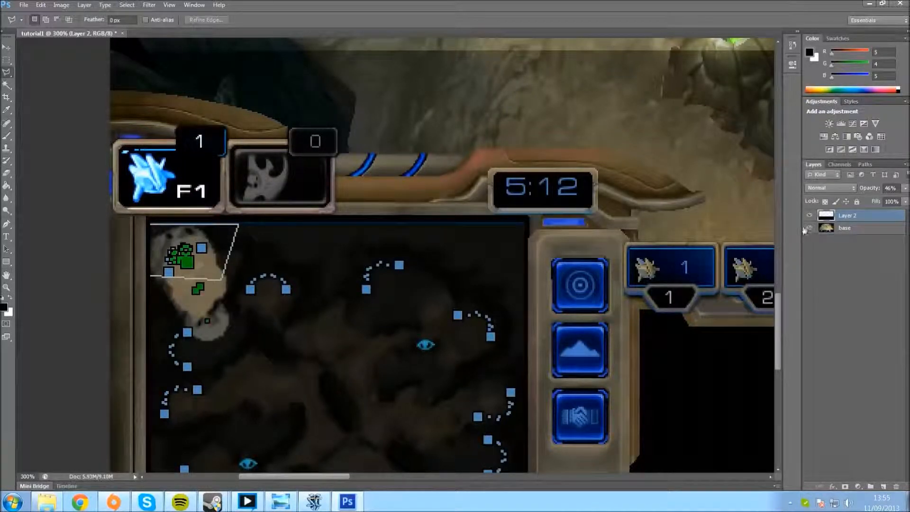
{"action": "key", "text": "ctrl+minus"}
{"action": "key", "text": "ctrl+minus"}
{"action": "key", "text": "ctrl+minus"}
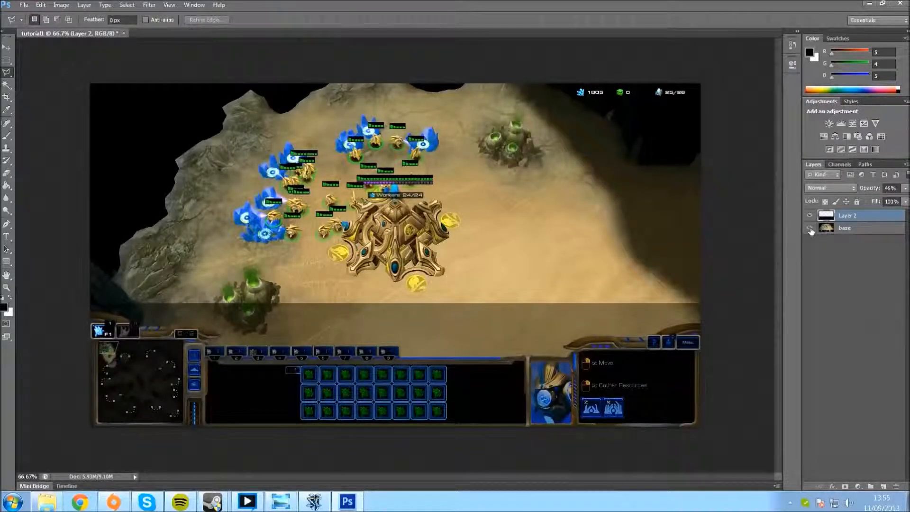
{"action": "left_click", "coordinate": [810, 229]}
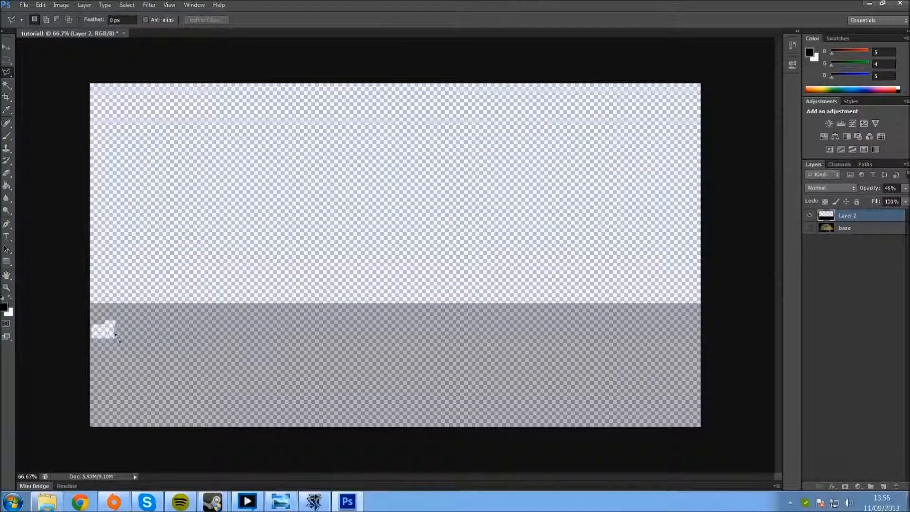
{"action": "left_click", "coordinate": [810, 229]}
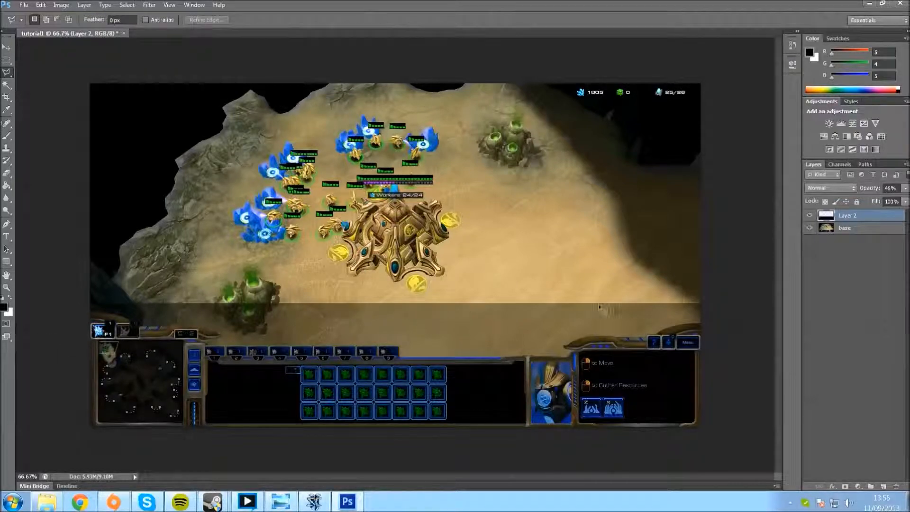
Step: Outline the greyed button beside F1 and its number tab with the Polygonal Lasso, and delete that area from Layer 2
{"action": "key", "text": "ctrl+plus"}
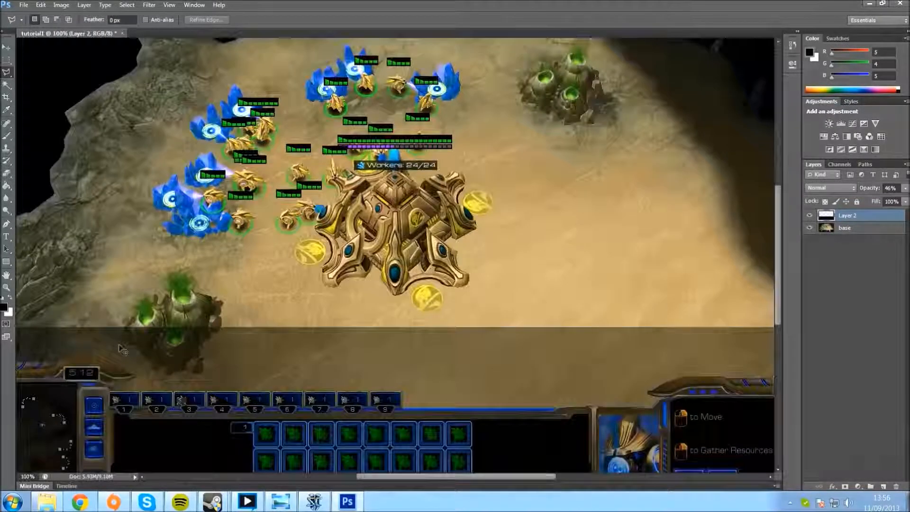
{"action": "key", "text": "ctrl+plus"}
{"action": "left_click_drag", "start_coordinate": [463, 476], "coordinate": [320, 478]}
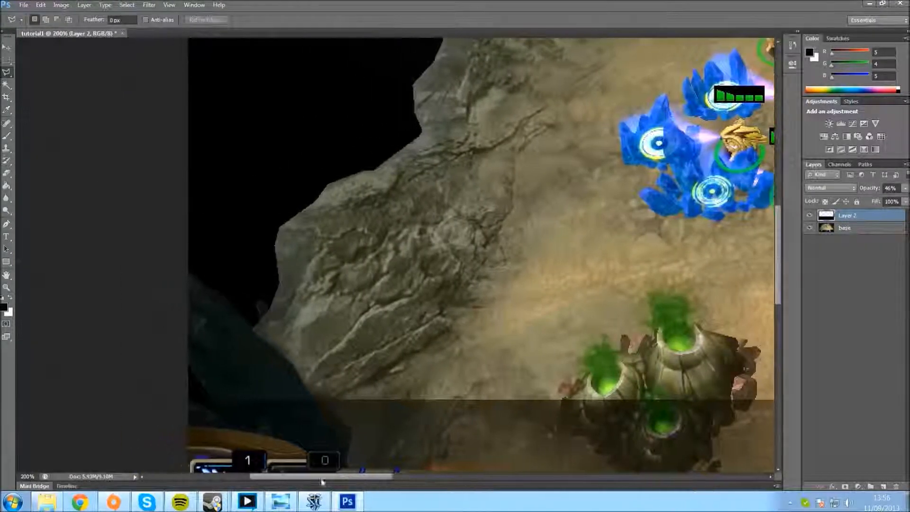
{"action": "scroll", "coordinate": [328, 401], "scroll_direction": "down", "scroll_amount": 5}
{"action": "scroll", "coordinate": [328, 401], "scroll_direction": "down", "scroll_amount": 5}
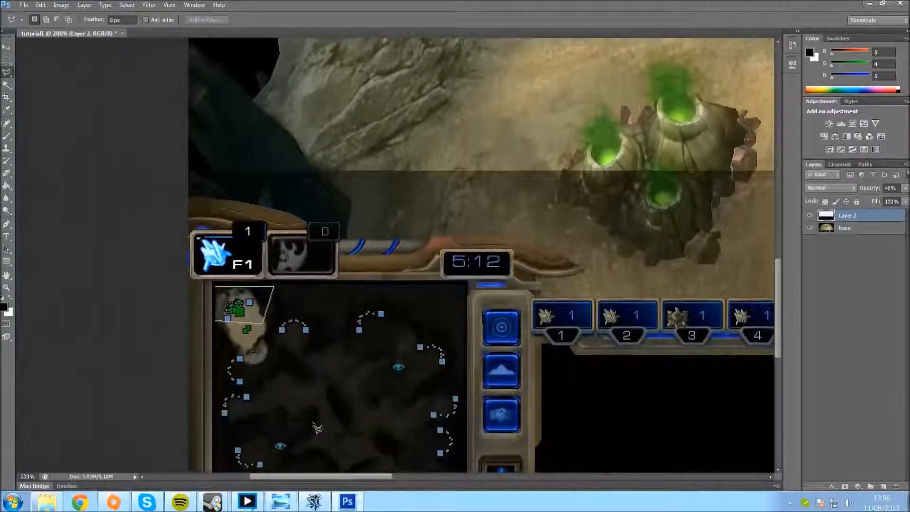
{"action": "key", "text": "ctrl+plus"}
{"action": "key", "text": "ctrl+plus"}
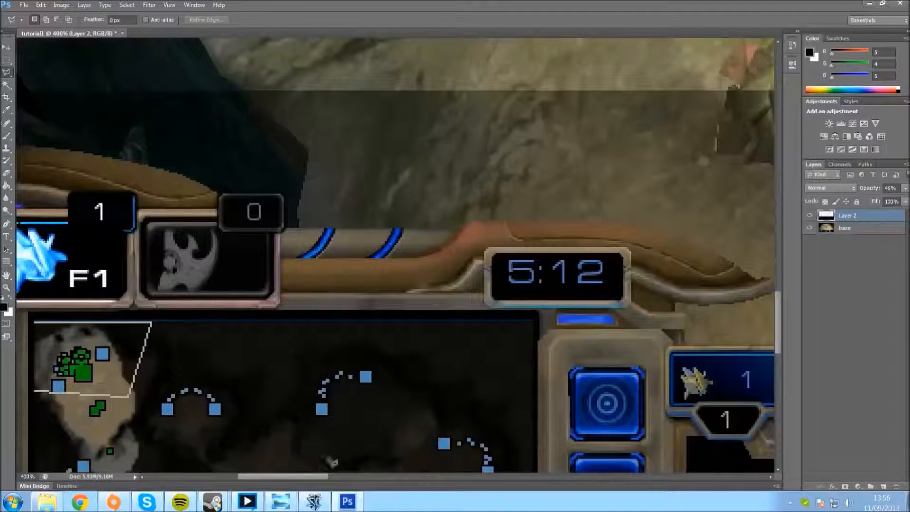
{"action": "left_click_drag", "start_coordinate": [317, 475], "coordinate": [295, 478]}
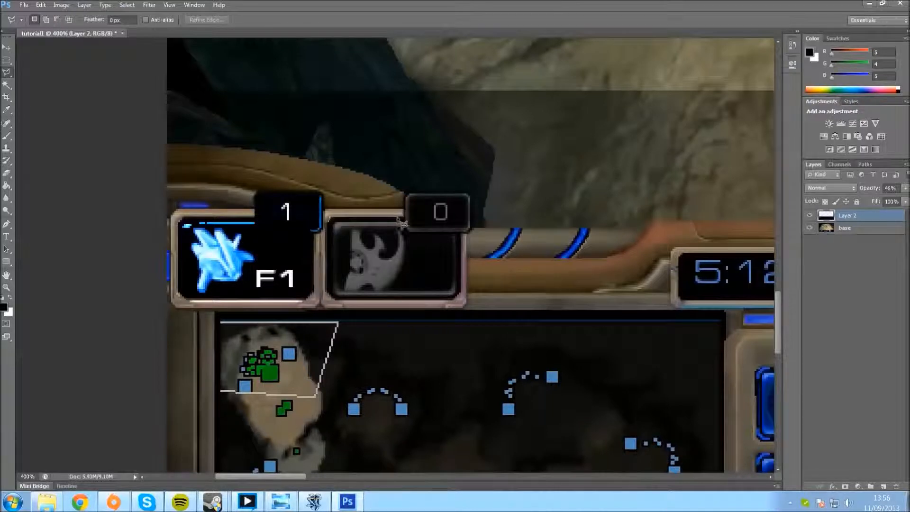
{"action": "left_click", "coordinate": [407, 192]}
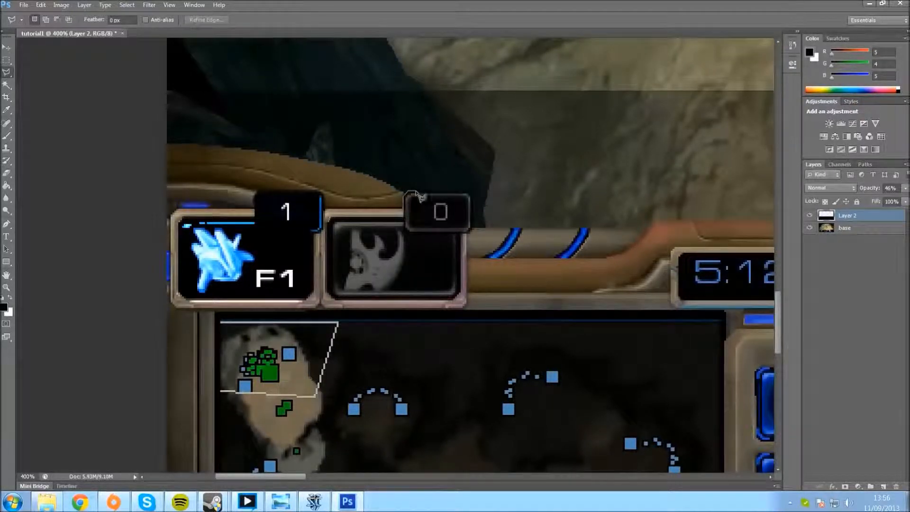
{"action": "left_click", "coordinate": [471, 193]}
{"action": "left_click", "coordinate": [459, 292]}
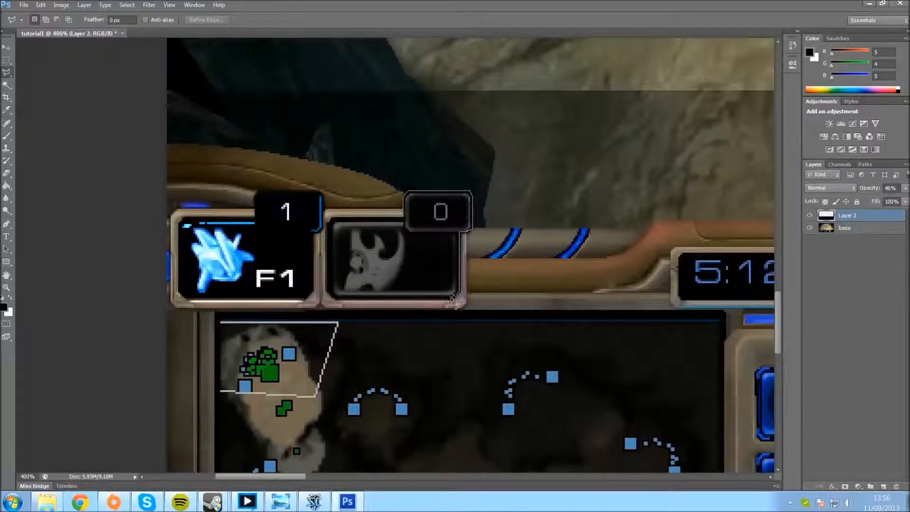
{"action": "left_click", "coordinate": [454, 300]}
{"action": "left_click", "coordinate": [327, 293]}
{"action": "left_click", "coordinate": [332, 220]}
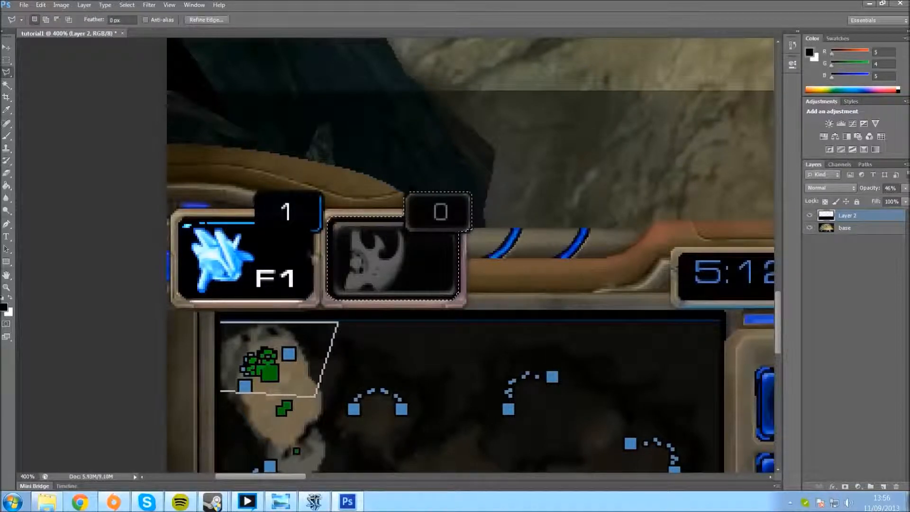
{"action": "key", "text": "Delete"}
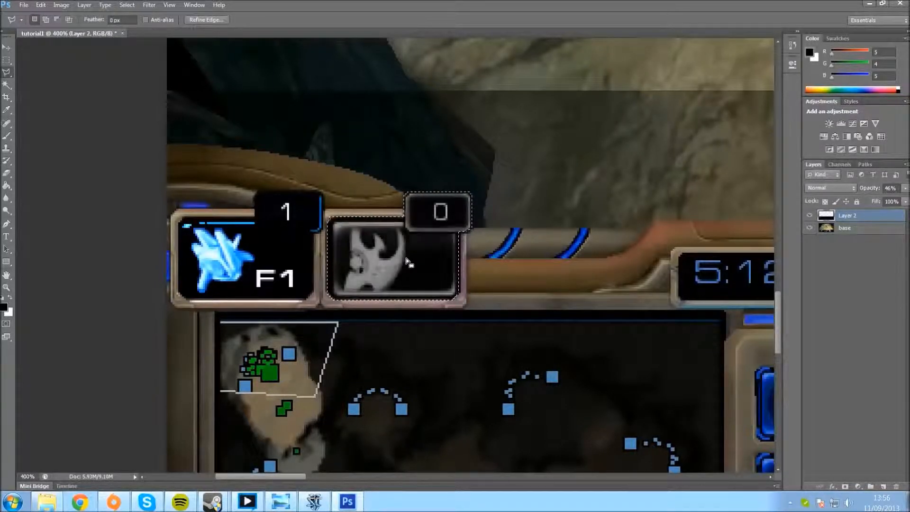
{"action": "key", "text": "ctrl+d"}
Step: Trace the inner edge of the minimap frame with the Polygonal Lasso, delete the enclosed area from Layer 2, and clear the selection
{"action": "scroll", "coordinate": [398, 289], "scroll_direction": "down", "scroll_amount": 5}
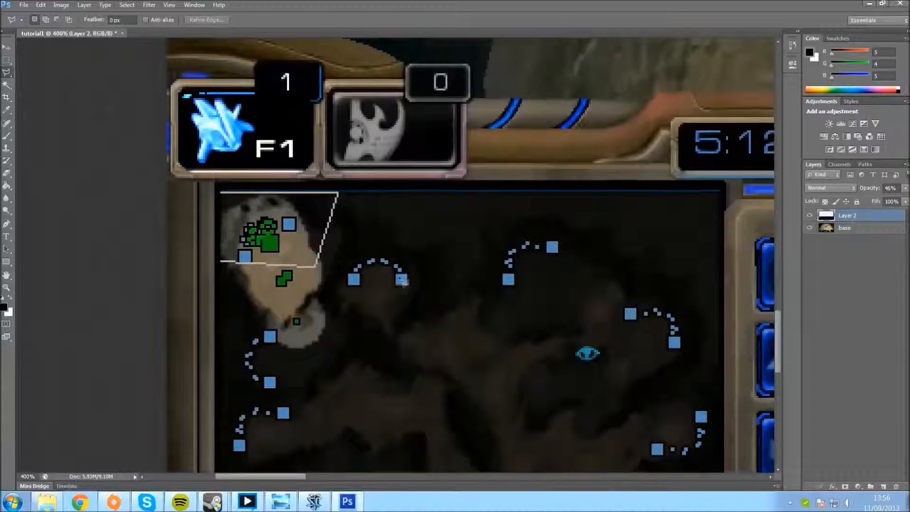
{"action": "scroll", "coordinate": [384, 322], "scroll_direction": "down", "scroll_amount": 1}
{"action": "key", "text": "ctrl+minus"}
{"action": "key", "text": "ctrl+minus"}
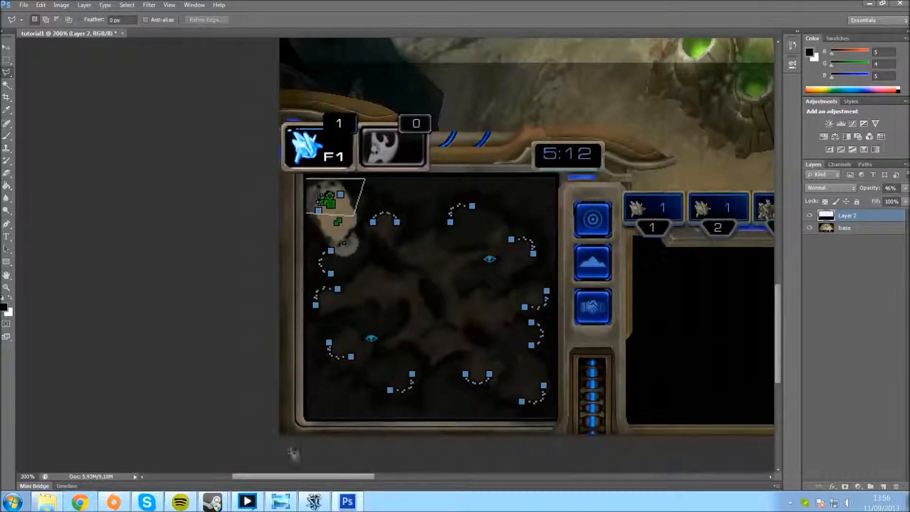
{"action": "left_click_drag", "start_coordinate": [290, 480], "coordinate": [303, 475]}
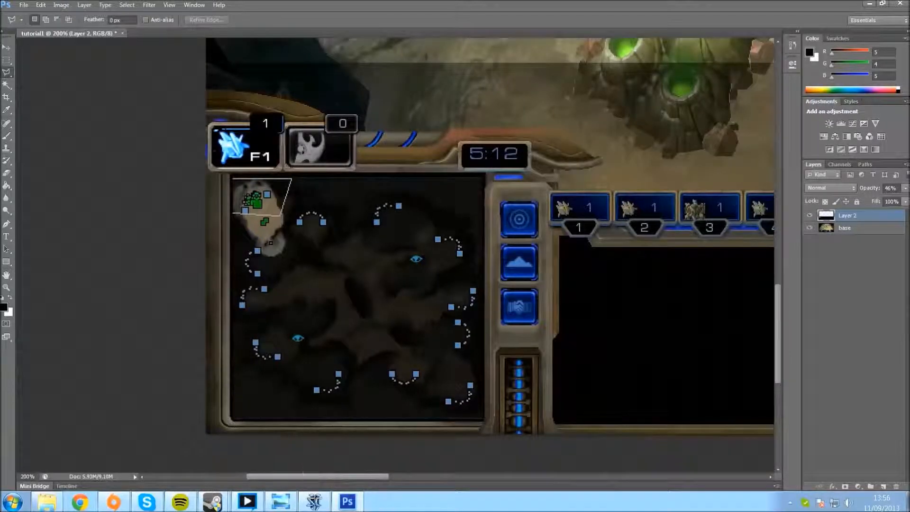
{"action": "key", "text": "ctrl+plus"}
{"action": "key", "text": "ctrl+plus"}
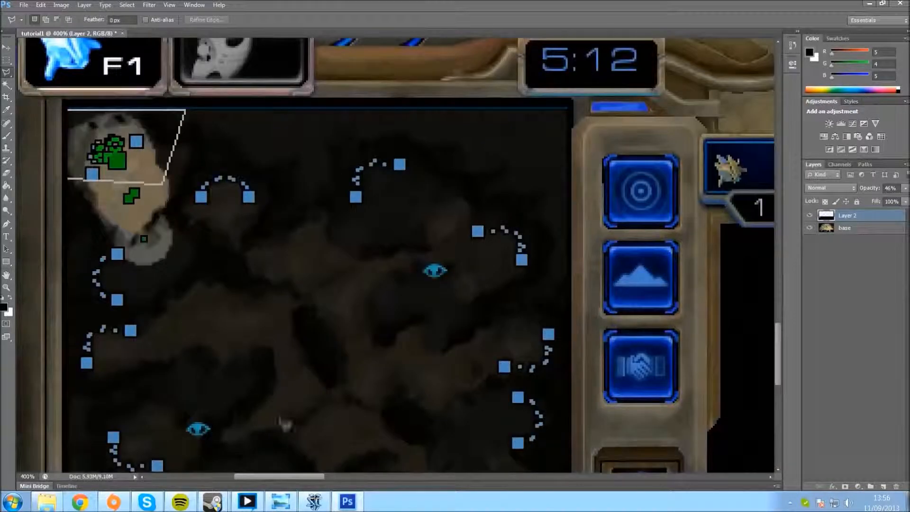
{"action": "left_click_drag", "start_coordinate": [281, 477], "coordinate": [261, 478]}
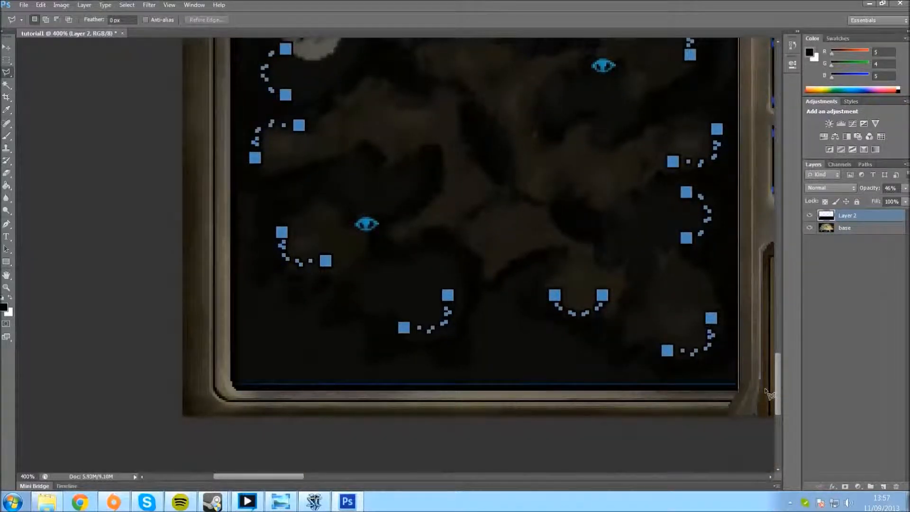
{"action": "left_click", "coordinate": [764, 391], "text": "shift"}
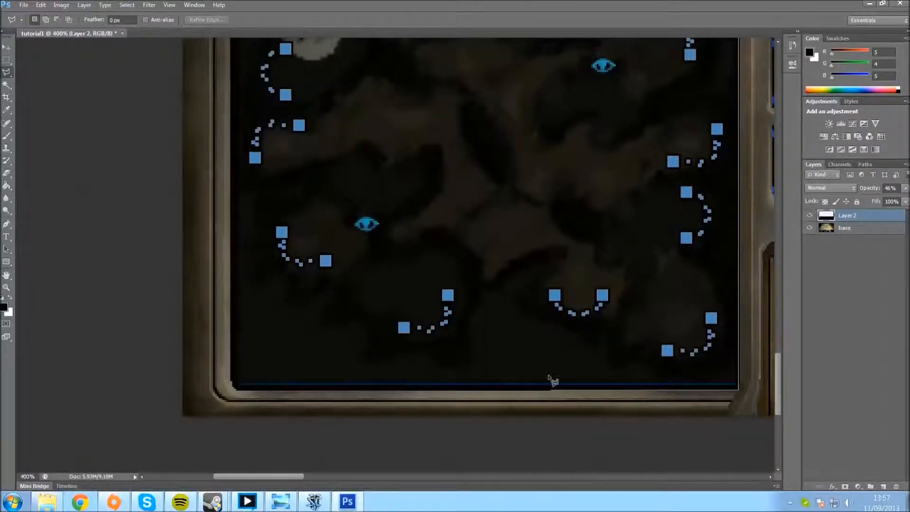
{"action": "left_click", "coordinate": [229, 381], "text": "shift"}
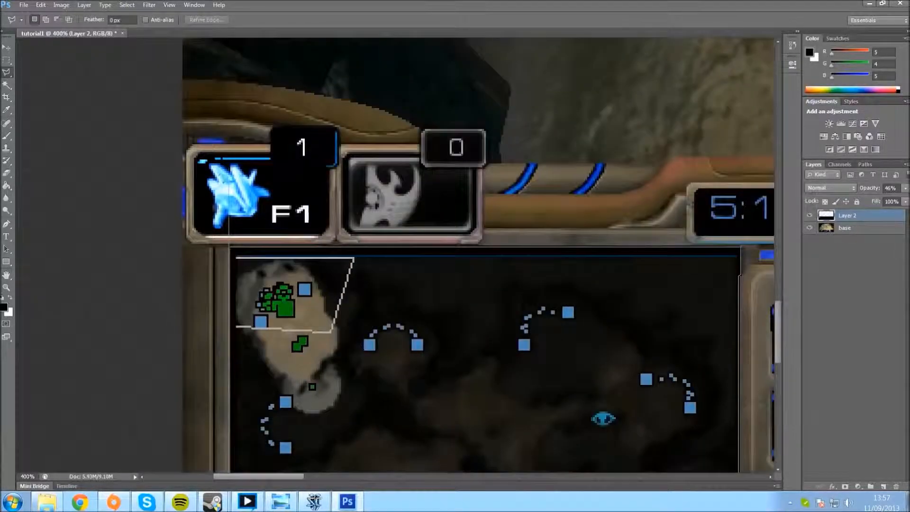
{"action": "left_click", "coordinate": [226, 251]}
{"action": "key", "text": "Delete"}
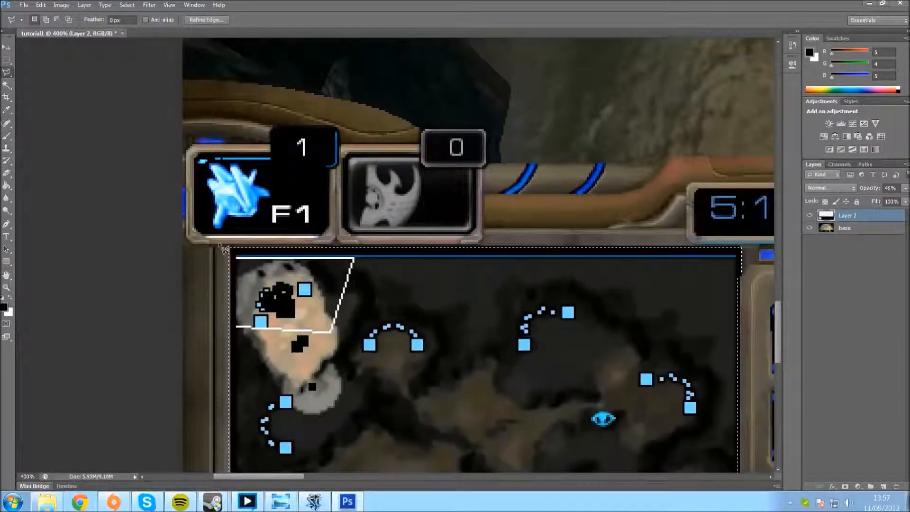
{"action": "key", "text": "ctrl+d"}
Step: Hide and reshow the base layer to check the cut-outs for the two buttons and the minimap
{"action": "key", "text": "ctrl+minus"}
{"action": "key", "text": "ctrl+minus"}
{"action": "key", "text": "ctrl+minus"}
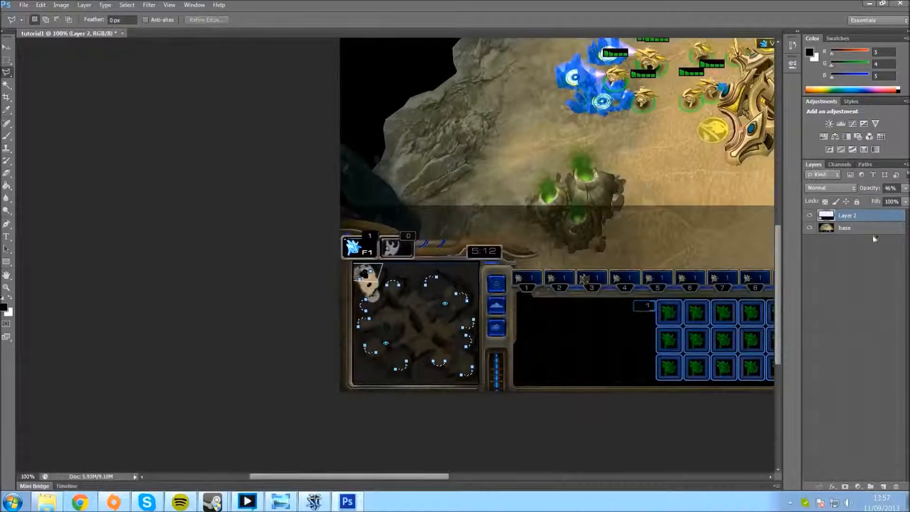
{"action": "left_click", "coordinate": [810, 228]}
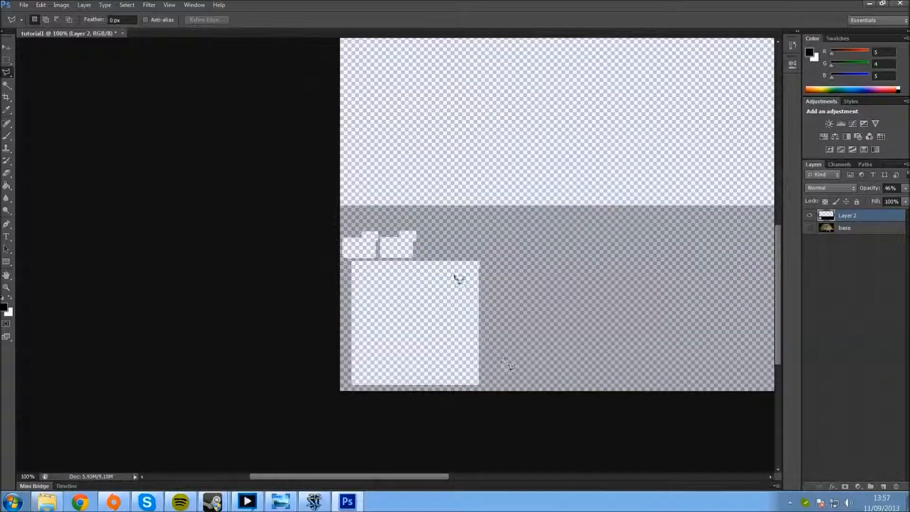
{"action": "left_click", "coordinate": [810, 228]}
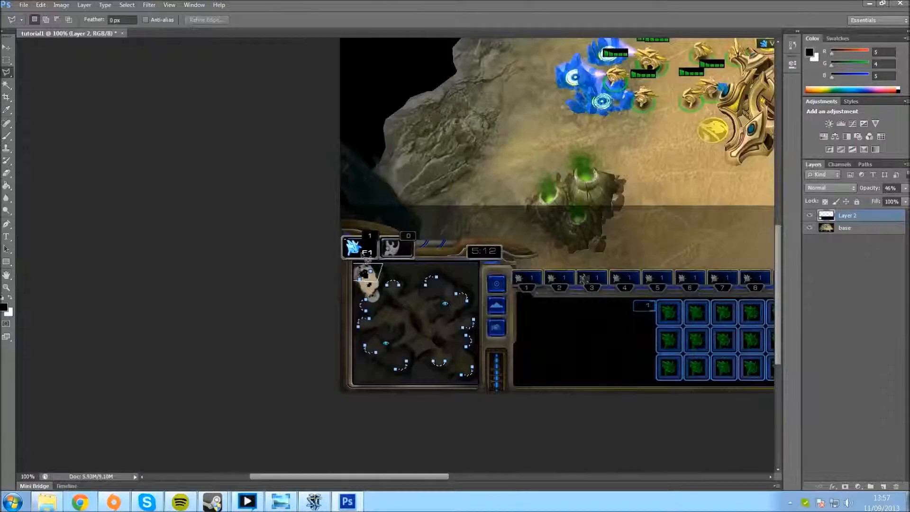
Step: Outline the game clock display above the minimap with the Polygonal Lasso, delete that area from Layer 2, and clear the selection
{"action": "left_click_drag", "start_coordinate": [383, 477], "coordinate": [427, 476]}
{"action": "key", "text": "ctrl+plus"}
{"action": "key", "text": "ctrl+plus"}
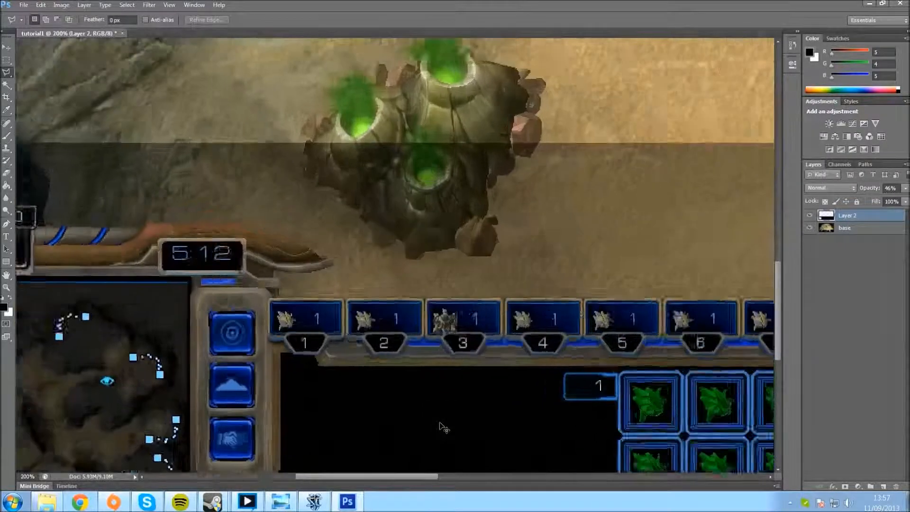
{"action": "left_click_drag", "start_coordinate": [385, 477], "coordinate": [355, 477]}
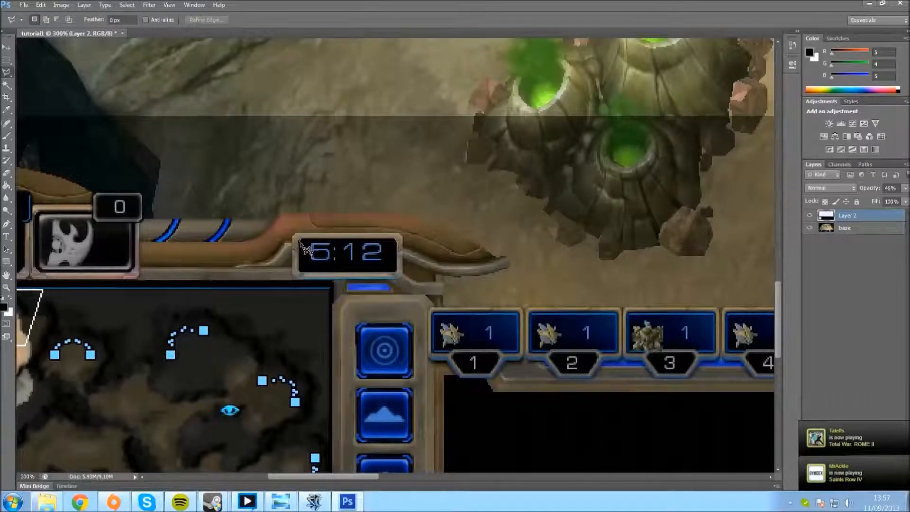
{"action": "left_click", "coordinate": [301, 243]}
{"action": "key", "text": "ctrl+d"}
Step: Cut a rectangular marquee around the unit grid and its number tab out of Layer 2, and check it with the base layer temporarily hidden
{"action": "left_click_drag", "start_coordinate": [342, 477], "coordinate": [419, 477]}
{"action": "key", "text": "ctrl+minus"}
{"action": "key", "text": "ctrl+minus"}
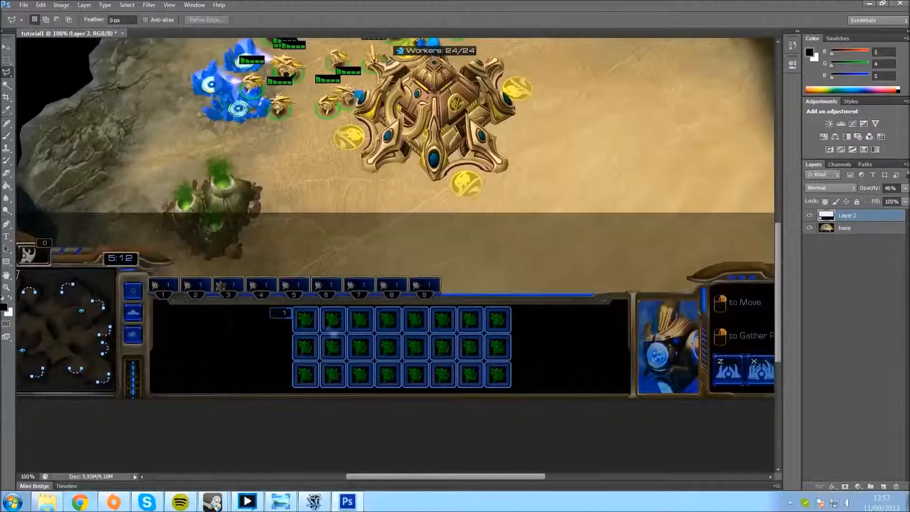
{"action": "left_click", "coordinate": [6, 59]}
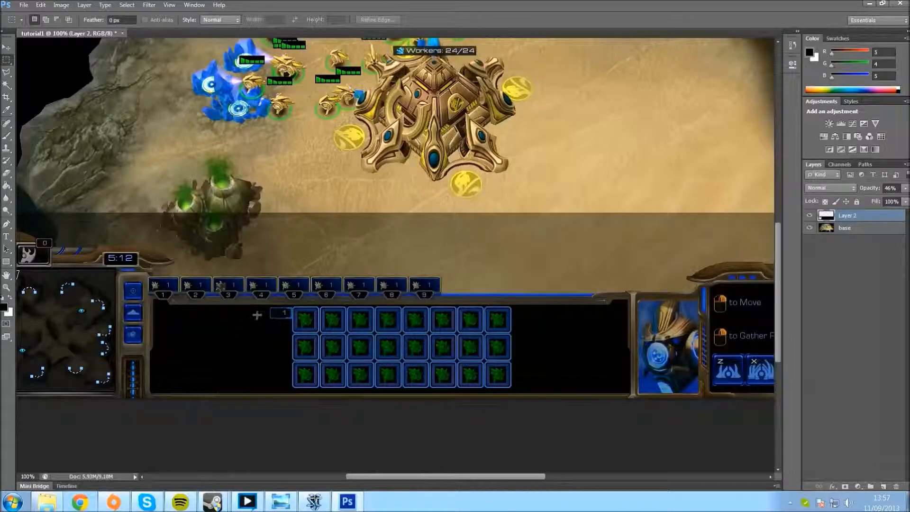
{"action": "left_click_drag", "start_coordinate": [261, 306], "coordinate": [516, 392]}
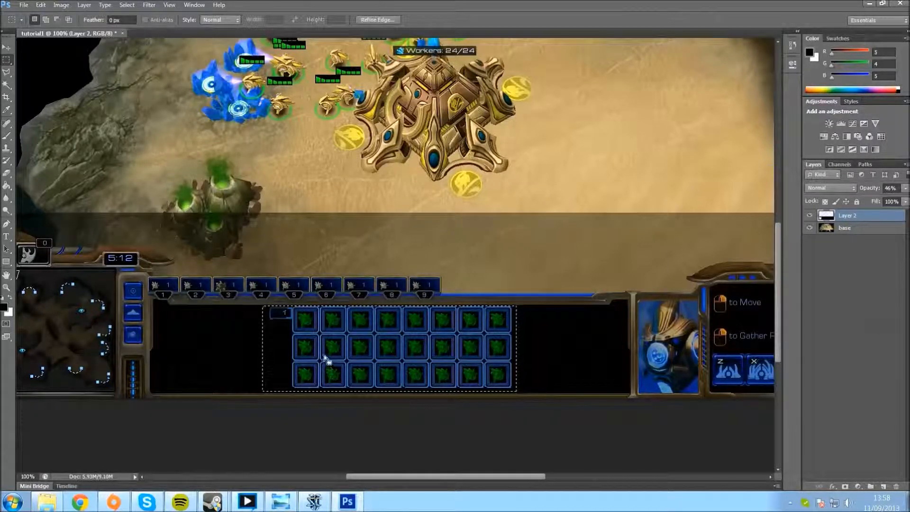
{"action": "key", "text": "Delete"}
{"action": "key", "text": "ctrl+d"}
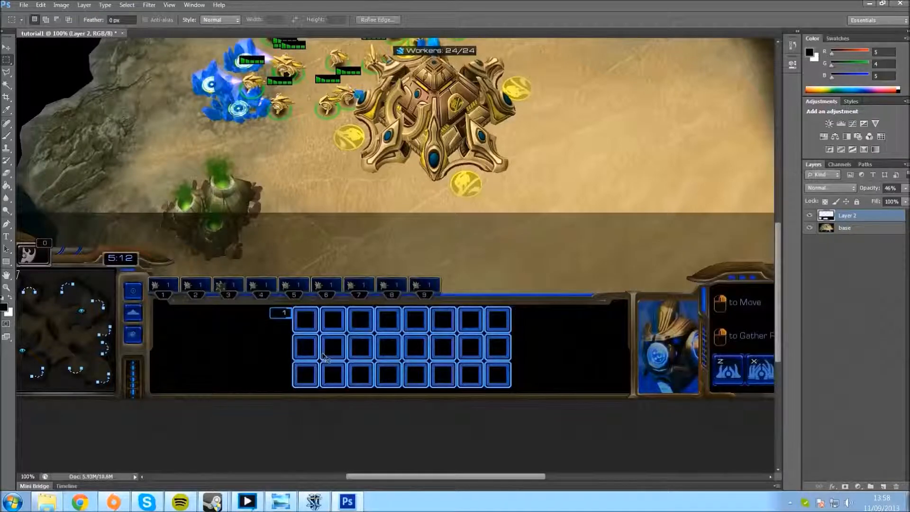
{"action": "left_click", "coordinate": [810, 228]}
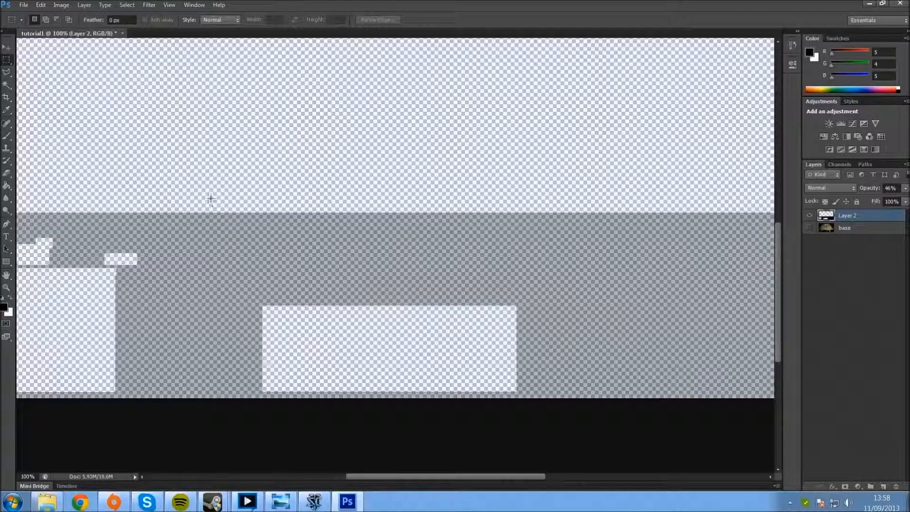
{"action": "left_click", "coordinate": [811, 228]}
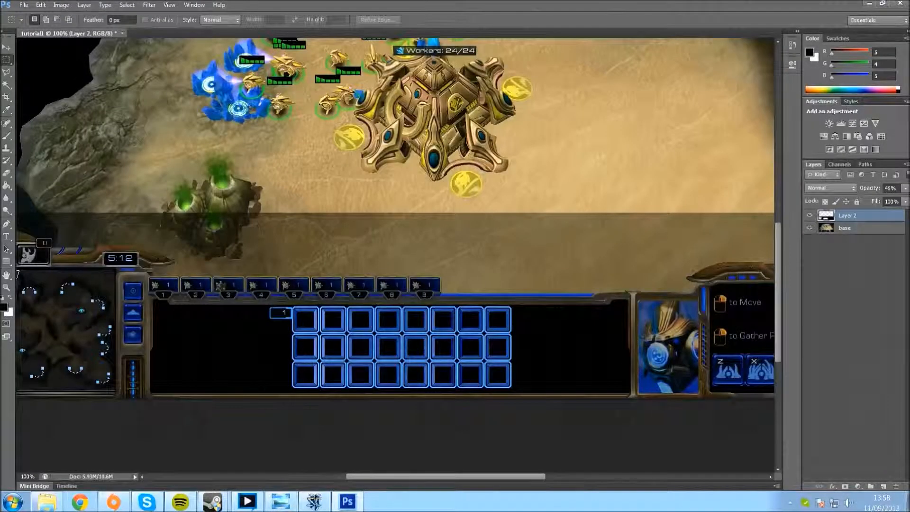
{"action": "left_click_drag", "start_coordinate": [449, 476], "coordinate": [411, 485]}
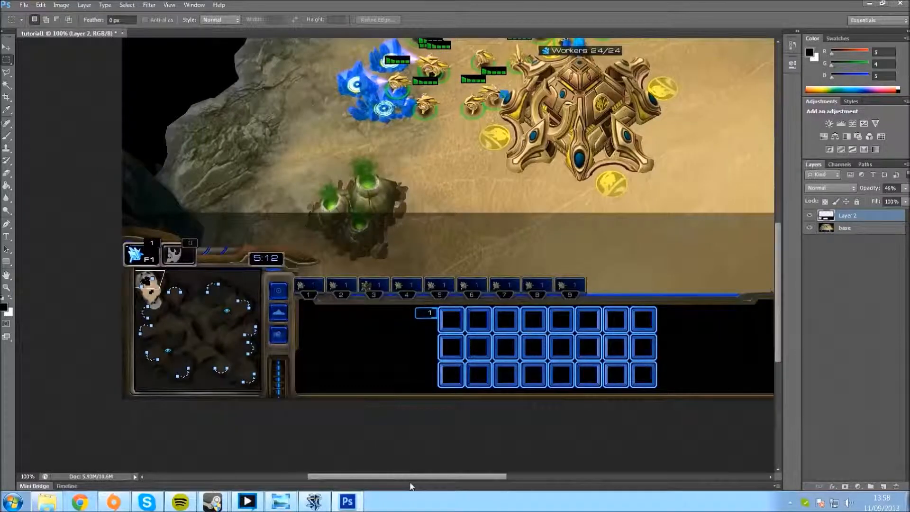
{"action": "key", "text": "ctrl+plus"}
{"action": "key", "text": "ctrl+plus"}
{"action": "left_click_drag", "start_coordinate": [408, 480], "coordinate": [379, 479]}
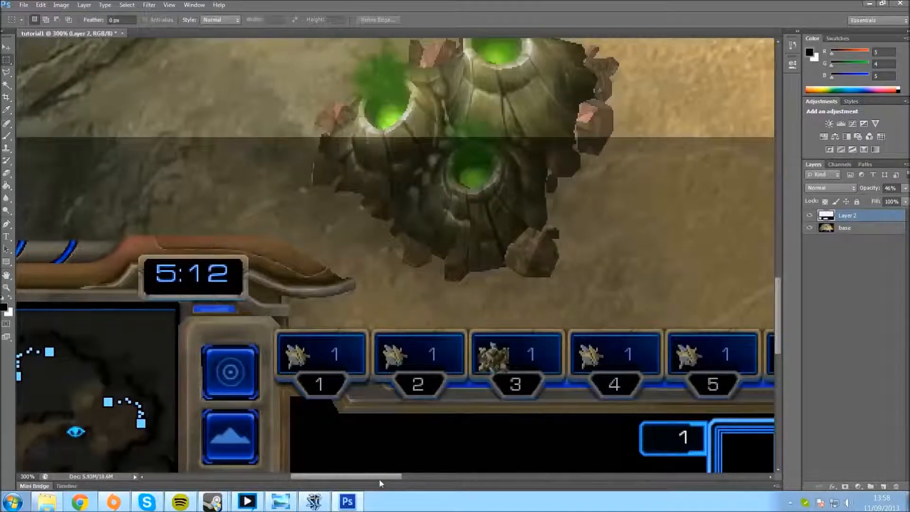
{"action": "key", "text": "ctrl+plus"}
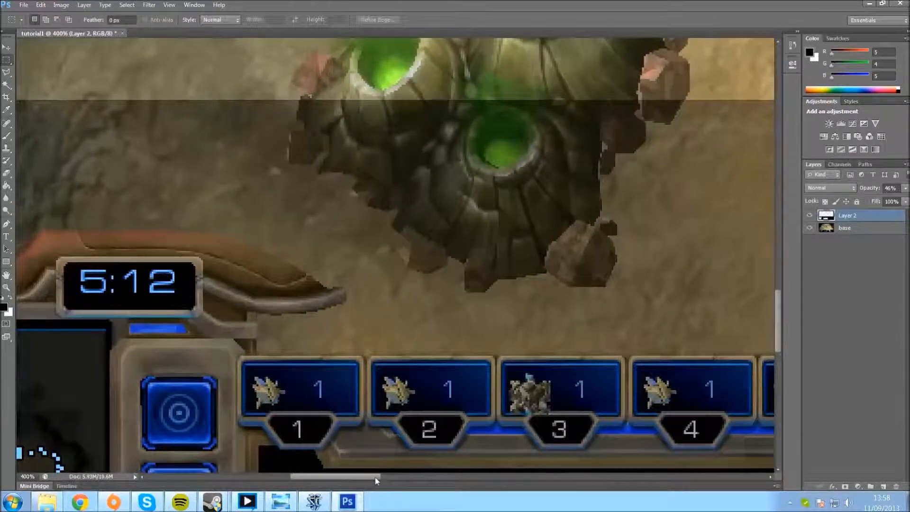
{"action": "key", "text": "ctrl+minus"}
{"action": "key", "text": "ctrl+minus"}
{"action": "key", "text": "ctrl+minus"}
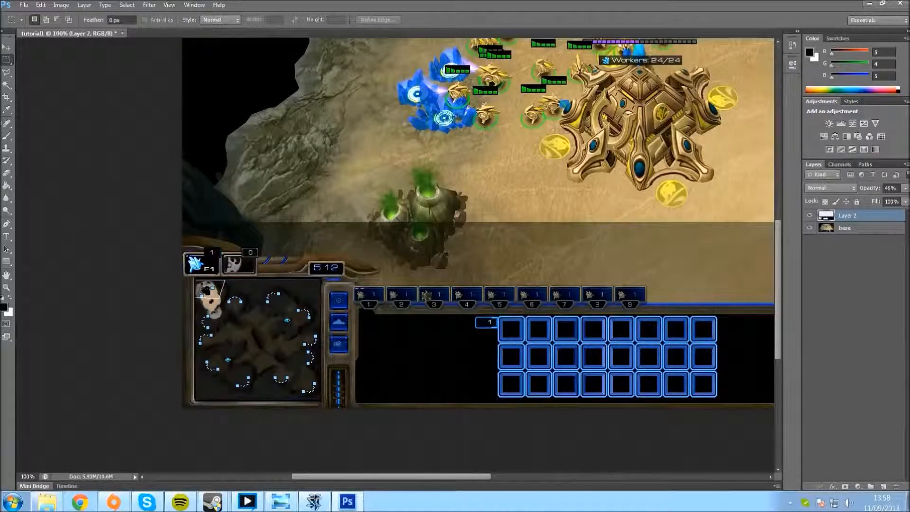
{"action": "left_click_drag", "start_coordinate": [354, 286], "coordinate": [650, 310]}
{"action": "left_click_drag", "start_coordinate": [649, 309], "coordinate": [646, 309]}
{"action": "left_click", "coordinate": [368, 312]}
Step: Trace the inside of the group 1 unit panel with the Polygonal Lasso and delete that area from Layer 2
{"action": "left_click", "coordinate": [9, 76]}
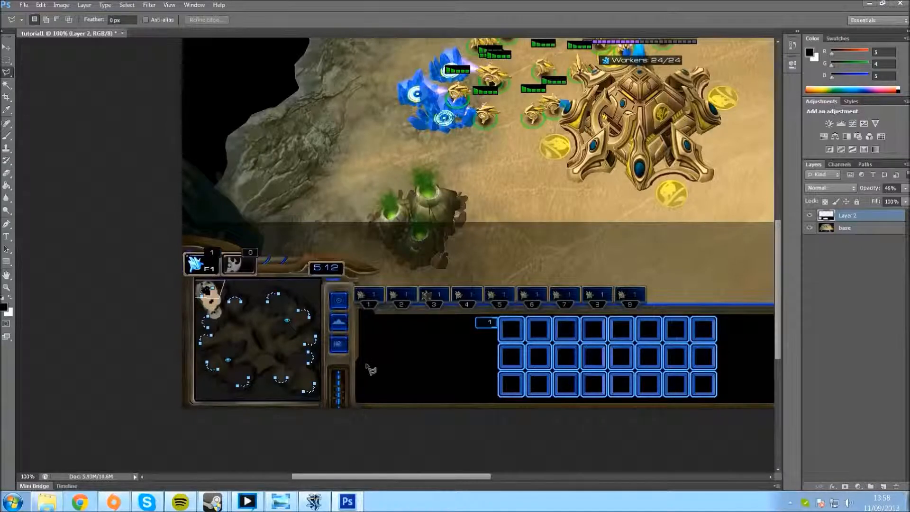
{"action": "key", "text": "ctrl+plus"}
{"action": "key", "text": "ctrl+plus"}
{"action": "key", "text": "ctrl+plus"}
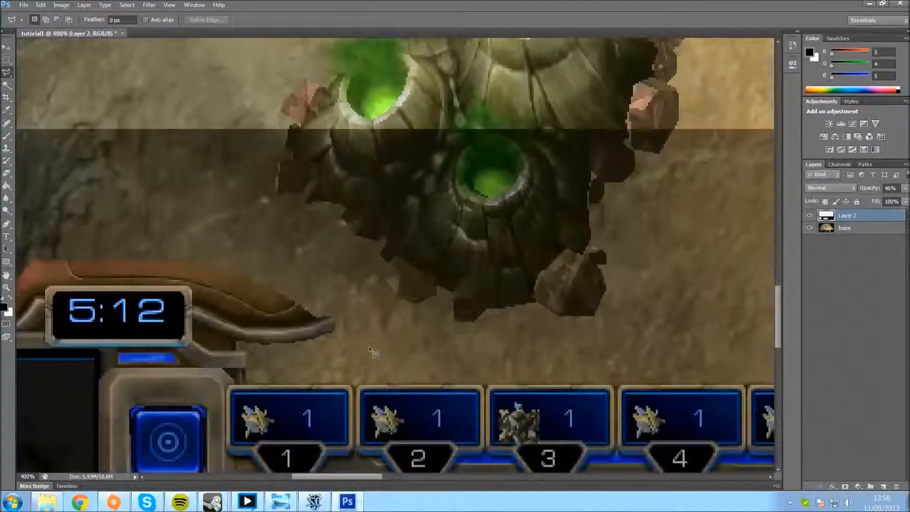
{"action": "scroll", "coordinate": [374, 352], "scroll_direction": "down", "scroll_amount": 3}
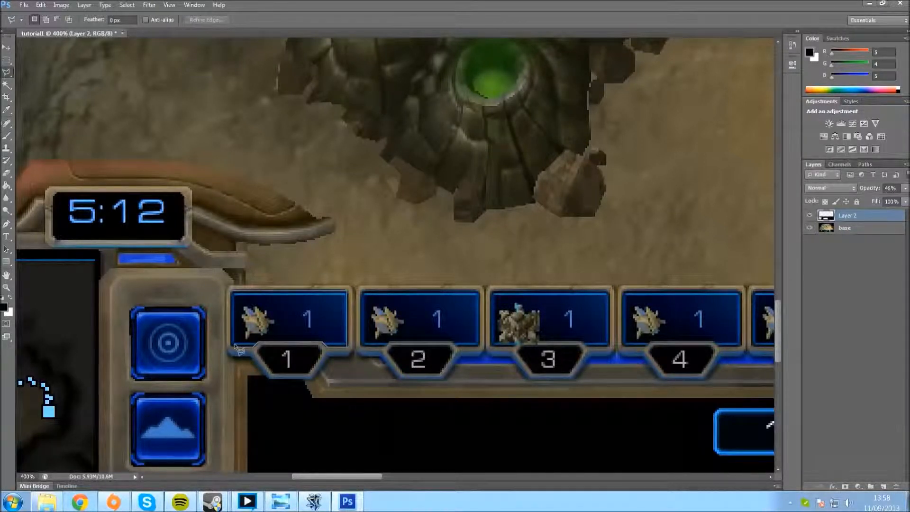
{"action": "left_click", "coordinate": [240, 297]}
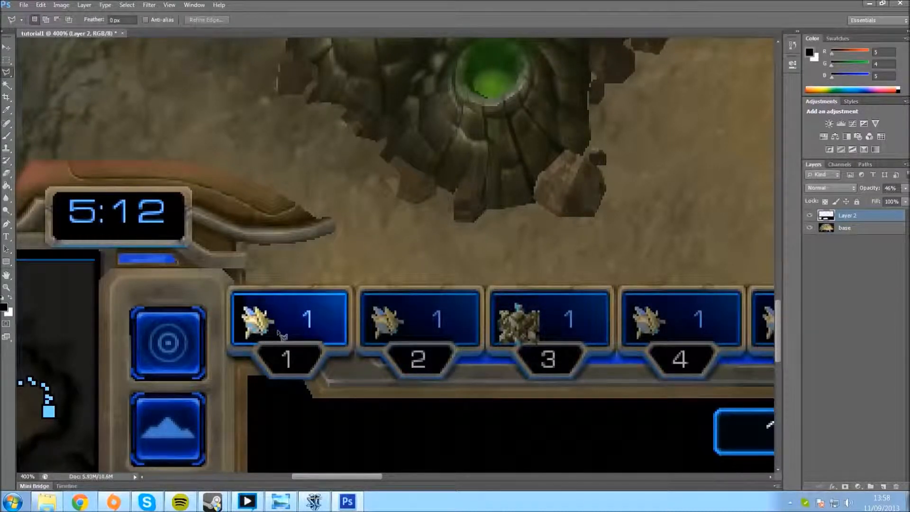
Step: Reuse the panel-shaped selection over the group 2 and group 3 unit panels, deleting each area from Layer 2
{"action": "left_click_drag", "start_coordinate": [282, 335], "coordinate": [423, 324]}
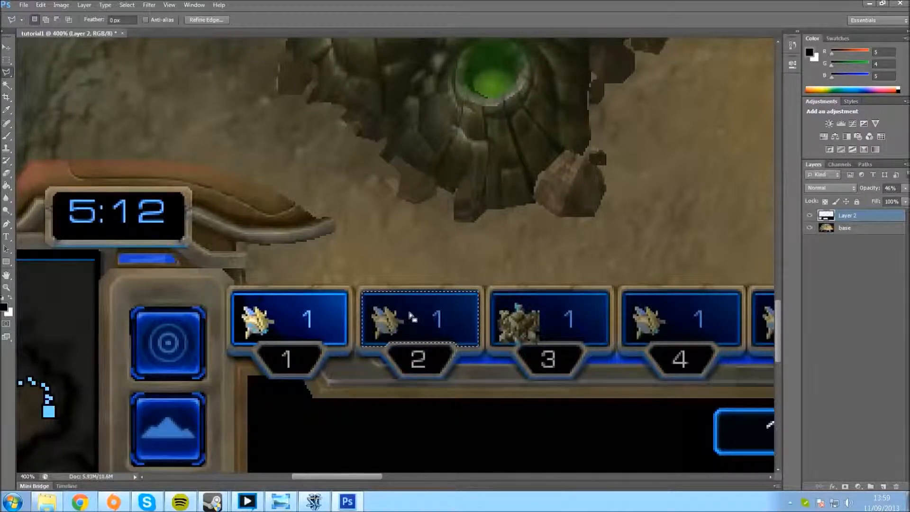
{"action": "key", "text": "Delete"}
{"action": "key", "text": "Right"}
{"action": "key", "text": "Right"}
{"action": "key", "text": "Right"}
{"action": "key", "text": "Right"}
{"action": "key", "text": "Right"}
{"action": "key", "text": "Right"}
{"action": "key", "text": "Right"}
{"action": "key", "text": "Right"}
{"action": "key", "text": "Right"}
{"action": "key", "text": "Right"}
{"action": "key", "text": "Right"}
{"action": "key", "text": "Right"}
{"action": "key", "text": "Right"}
{"action": "key", "text": "Right"}
{"action": "key", "text": "Right"}
{"action": "key", "text": "Right"}
{"action": "key", "text": "Right"}
{"action": "key", "text": "Right"}
{"action": "key", "text": "Right"}
{"action": "key", "text": "Right"}
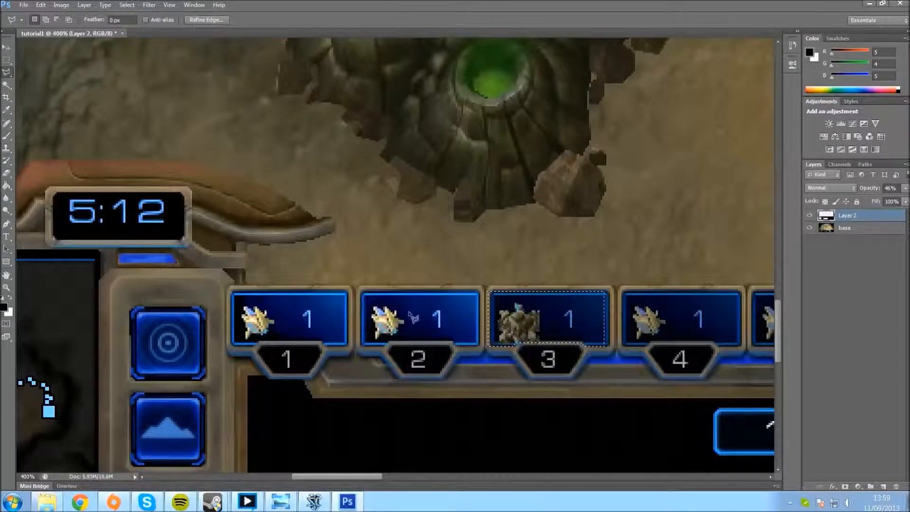
{"action": "key", "text": "Right"}
{"action": "key", "text": "Delete"}
Step: Shift the panel-shaped selection onto the group 4 unit panel and delete that area from Layer 2
{"action": "key", "text": "Right"}
{"action": "key", "text": "Right"}
{"action": "key", "text": "Right"}
{"action": "key", "text": "Right"}
{"action": "key", "text": "Right"}
{"action": "key", "text": "Right"}
{"action": "key", "text": "Right"}
{"action": "key", "text": "Right"}
{"action": "key", "text": "Right"}
{"action": "key", "text": "Right"}
{"action": "key", "text": "Right"}
{"action": "key", "text": "Right"}
{"action": "key", "text": "Right"}
{"action": "key", "text": "Right"}
{"action": "key", "text": "Right"}
{"action": "key", "text": "Right"}
{"action": "key", "text": "Right"}
{"action": "key", "text": "Right"}
{"action": "key", "text": "Right"}
{"action": "key", "text": "Right"}
Step: Align the panel-shaped selection with the group 5 and group 6 unit panels in turn, deleting each area from Layer 2
{"action": "key", "text": "Right"}
{"action": "key", "text": "Right"}
{"action": "key", "text": "Right"}
{"action": "key", "text": "Right"}
{"action": "key", "text": "Right"}
{"action": "key", "text": "Right"}
{"action": "key", "text": "Right"}
{"action": "key", "text": "Right"}
{"action": "key", "text": "Right"}
{"action": "key", "text": "Right"}
{"action": "key", "text": "Right"}
{"action": "key", "text": "Right"}
{"action": "key", "text": "Right"}
{"action": "key", "text": "Right"}
{"action": "key", "text": "Delete"}
{"action": "key", "text": "Right"}
{"action": "key", "text": "Right"}
{"action": "key", "text": "Right"}
{"action": "key", "text": "Right"}
{"action": "key", "text": "Right"}
{"action": "key", "text": "Right"}
{"action": "key", "text": "Right"}
{"action": "key", "text": "Right"}
{"action": "key", "text": "Right"}
{"action": "key", "text": "Right"}
{"action": "key", "text": "Right"}
{"action": "key", "text": "Right"}
{"action": "key", "text": "Right"}
{"action": "key", "text": "Right"}
{"action": "key", "text": "Right"}
{"action": "key", "text": "Right"}
{"action": "key", "text": "Right"}
{"action": "key", "text": "Right"}
{"action": "key", "text": "Right"}
{"action": "key", "text": "Right"}
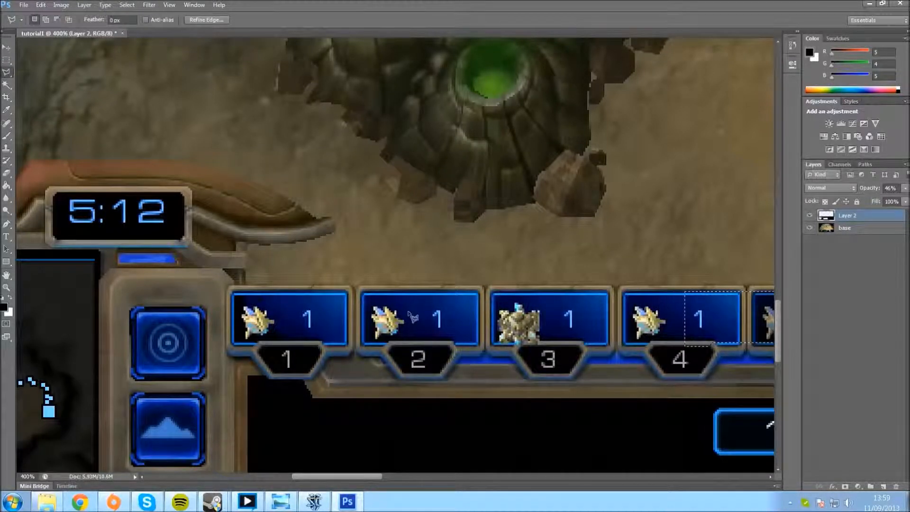
{"action": "left_click_drag", "start_coordinate": [317, 477], "coordinate": [385, 466]}
{"action": "key", "text": "Right"}
{"action": "key", "text": "Right"}
{"action": "key", "text": "Right"}
{"action": "key", "text": "Right"}
{"action": "key", "text": "Right"}
{"action": "key", "text": "Right"}
{"action": "key", "text": "Right"}
{"action": "key", "text": "Right"}
{"action": "key", "text": "Right"}
{"action": "key", "text": "Right"}
{"action": "key", "text": "Right"}
{"action": "key", "text": "Right"}
{"action": "key", "text": "Right"}
{"action": "key", "text": "Right"}
{"action": "key", "text": "Right"}
{"action": "key", "text": "Right"}
{"action": "key", "text": "Right"}
{"action": "key", "text": "Right"}
{"action": "key", "text": "Right"}
{"action": "key", "text": "Right"}
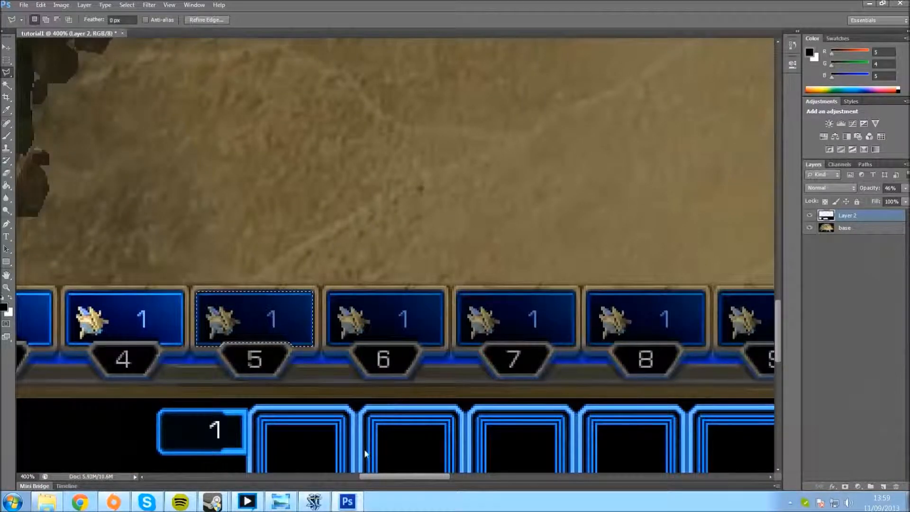
{"action": "key", "text": "Right"}
{"action": "key", "text": "Right"}
{"action": "key", "text": "Right"}
{"action": "key", "text": "Right"}
{"action": "key", "text": "Right"}
{"action": "key", "text": "Right"}
{"action": "key", "text": "Right"}
{"action": "key", "text": "Right"}
{"action": "key", "text": "Right"}
{"action": "key", "text": "Right"}
{"action": "key", "text": "Right"}
{"action": "key", "text": "Right"}
{"action": "key", "text": "Right"}
{"action": "key", "text": "Right"}
{"action": "key", "text": "Right"}
{"action": "key", "text": "Right"}
{"action": "key", "text": "Right"}
{"action": "key", "text": "Right"}
{"action": "key", "text": "Right"}
{"action": "key", "text": "Right"}
{"action": "key", "text": "Right"}
{"action": "key", "text": "Right"}
{"action": "key", "text": "Right"}
{"action": "key", "text": "Right"}
{"action": "key", "text": "Right"}
{"action": "key", "text": "Right"}
{"action": "key", "text": "Right"}
{"action": "key", "text": "Right"}
{"action": "key", "text": "Right"}
{"action": "key", "text": "Right"}
{"action": "key", "text": "Right"}
{"action": "key", "text": "Right"}
{"action": "key", "text": "Right"}
{"action": "key", "text": "Right"}
{"action": "key", "text": "Right"}
{"action": "key", "text": "Right"}
{"action": "key", "text": "Right"}
{"action": "key", "text": "Right"}
{"action": "key", "text": "Right"}
{"action": "key", "text": "Right"}
{"action": "key", "text": "Right"}
{"action": "key", "text": "Right"}
{"action": "key", "text": "Delete"}
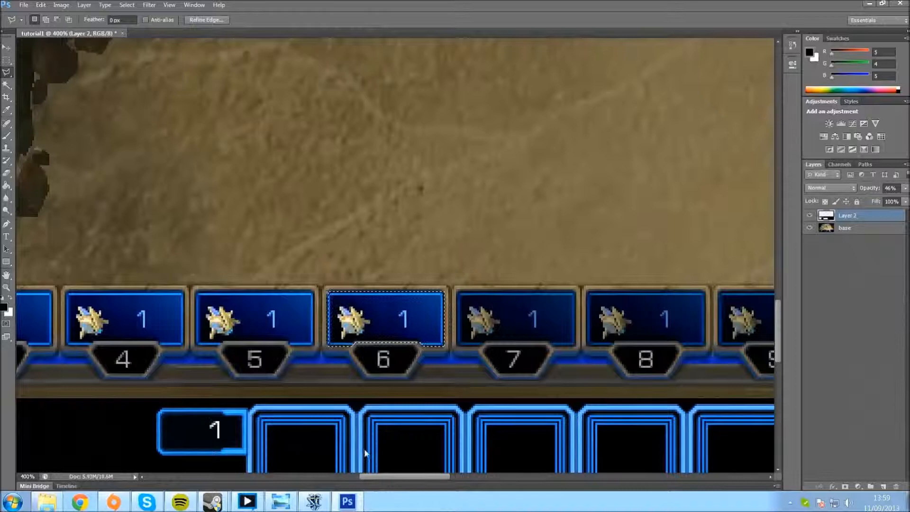
Step: Shift the panel-shaped selection onto the group 7 unit panel and delete that area from Layer 2
{"action": "key", "text": "Right"}
{"action": "key", "text": "Right"}
{"action": "key", "text": "Right"}
{"action": "key", "text": "Right"}
{"action": "key", "text": "Right"}
{"action": "key", "text": "Right"}
{"action": "key", "text": "Right"}
{"action": "key", "text": "Right"}
{"action": "key", "text": "Right"}
{"action": "key", "text": "Right"}
{"action": "key", "text": "Right"}
{"action": "key", "text": "Right"}
{"action": "key", "text": "Right"}
{"action": "key", "text": "Right"}
{"action": "key", "text": "Right"}
{"action": "key", "text": "Right"}
{"action": "key", "text": "Right"}
{"action": "key", "text": "Right"}
{"action": "key", "text": "Right"}
{"action": "key", "text": "Right"}
{"action": "key", "text": "Right"}
{"action": "key", "text": "Right"}
{"action": "key", "text": "Right"}
{"action": "key", "text": "Right"}
{"action": "key", "text": "Right"}
{"action": "key", "text": "Right"}
{"action": "key", "text": "Right"}
{"action": "key", "text": "Right"}
{"action": "key", "text": "Right"}
{"action": "key", "text": "Right"}
{"action": "key", "text": "Right"}
{"action": "key", "text": "Right"}
{"action": "key", "text": "Right"}
{"action": "key", "text": "Right"}
{"action": "key", "text": "Right"}
{"action": "key", "text": "Right"}
{"action": "key", "text": "Right"}
{"action": "key", "text": "Right"}
{"action": "key", "text": "Right"}
{"action": "key", "text": "Right"}
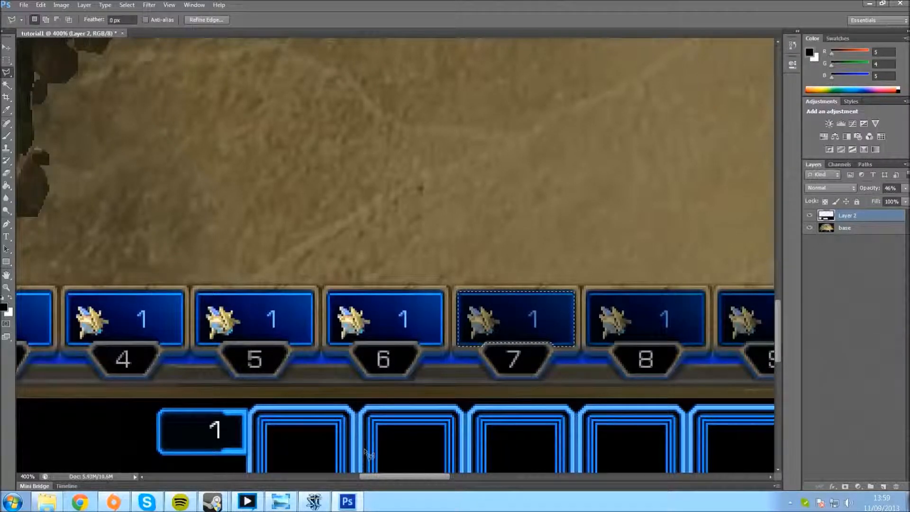
{"action": "key", "text": "Delete"}
Step: Shift the panel-shaped selection onto the group 8 unit panel and delete that area from Layer 2
{"action": "key", "text": "Right"}
{"action": "key", "text": "Right"}
{"action": "key", "text": "Right"}
{"action": "key", "text": "Right"}
{"action": "key", "text": "Right"}
{"action": "key", "text": "Right"}
{"action": "key", "text": "Right"}
{"action": "key", "text": "Right"}
{"action": "key", "text": "Right"}
{"action": "key", "text": "Right"}
{"action": "key", "text": "Right"}
{"action": "key", "text": "Right"}
{"action": "key", "text": "Right"}
{"action": "key", "text": "Right"}
{"action": "key", "text": "Right"}
{"action": "key", "text": "Right"}
{"action": "key", "text": "Right"}
{"action": "key", "text": "Right"}
{"action": "key", "text": "Right"}
{"action": "key", "text": "Right"}
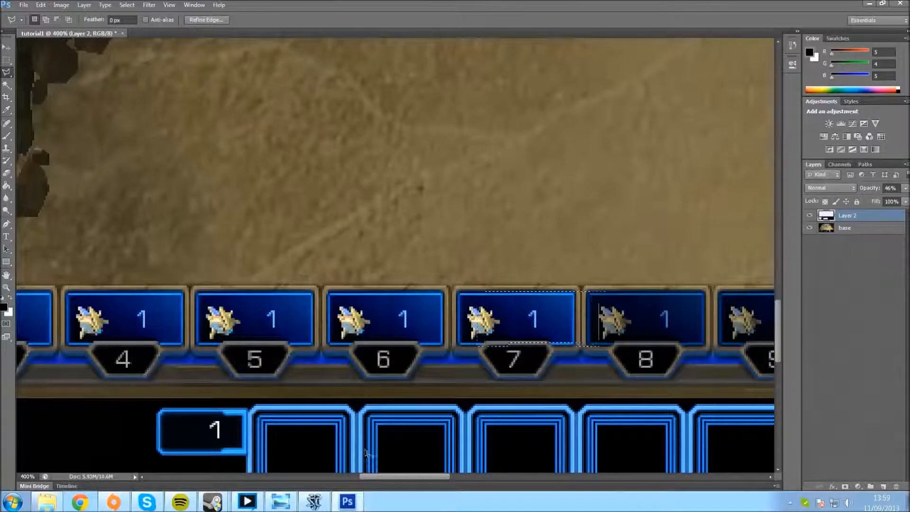
{"action": "key", "text": "Right"}
{"action": "key", "text": "Right"}
{"action": "key", "text": "Right"}
{"action": "key", "text": "Right"}
{"action": "key", "text": "Right"}
{"action": "key", "text": "Right"}
{"action": "key", "text": "Right"}
{"action": "key", "text": "Right"}
{"action": "key", "text": "Right"}
{"action": "key", "text": "Right"}
{"action": "key", "text": "Right"}
{"action": "key", "text": "Right"}
{"action": "key", "text": "Right"}
{"action": "key", "text": "Right"}
{"action": "key", "text": "Right"}
{"action": "key", "text": "Right"}
{"action": "key", "text": "Right"}
{"action": "key", "text": "Right"}
{"action": "key", "text": "Right"}
{"action": "key", "text": "Right"}
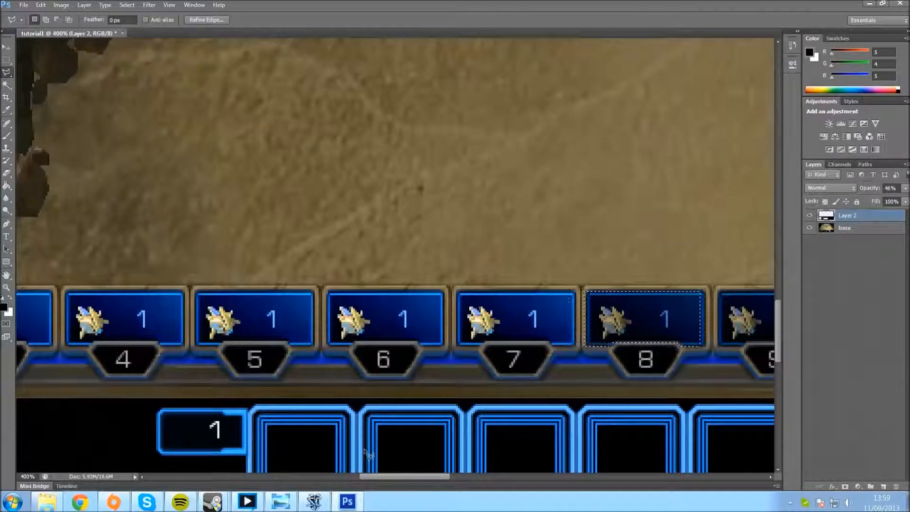
{"action": "key", "text": "Delete"}
Step: Shift the panel-shaped selection onto the group 9 unit panel and delete that area from Layer 2
{"action": "key", "text": "Right"}
{"action": "key", "text": "Right"}
{"action": "key", "text": "Right"}
{"action": "key", "text": "Right"}
{"action": "key", "text": "Right"}
{"action": "key", "text": "Right"}
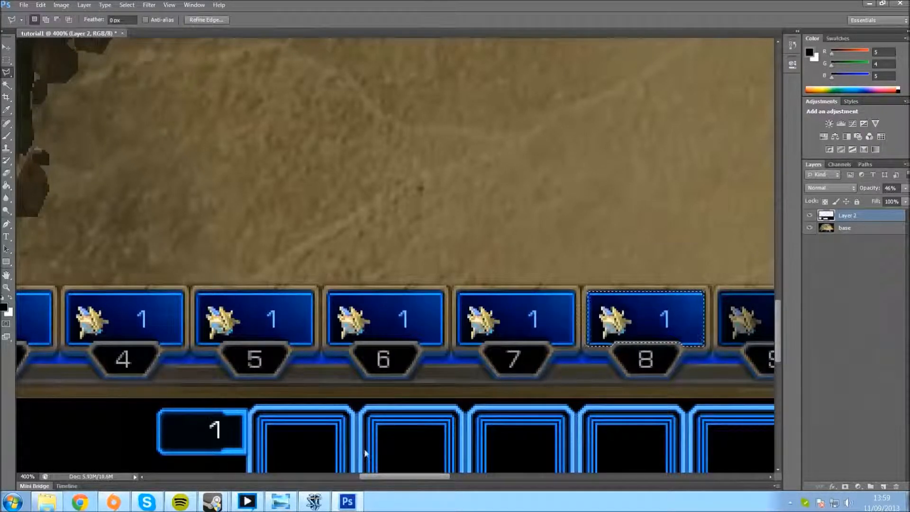
{"action": "key", "text": "Right"}
{"action": "key", "text": "Right"}
{"action": "key", "text": "Right"}
{"action": "key", "text": "Right"}
{"action": "key", "text": "Right"}
{"action": "key", "text": "Right"}
{"action": "key", "text": "Right"}
{"action": "key", "text": "Right"}
{"action": "key", "text": "Right"}
{"action": "key", "text": "Right"}
{"action": "key", "text": "Right"}
{"action": "key", "text": "Right"}
{"action": "key", "text": "Right"}
{"action": "key", "text": "Right"}
{"action": "key", "text": "Right"}
{"action": "key", "text": "Right"}
{"action": "key", "text": "Right"}
{"action": "key", "text": "Right"}
{"action": "key", "text": "Right"}
{"action": "key", "text": "Right"}
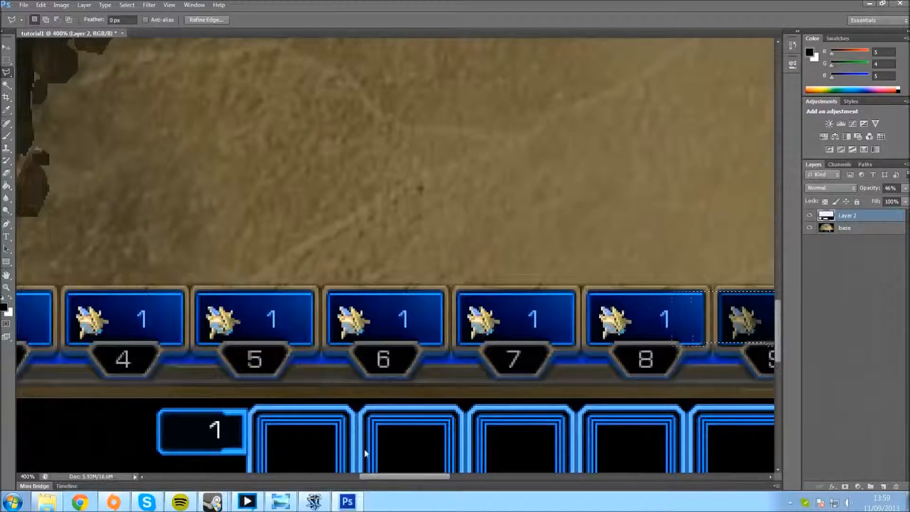
{"action": "key", "text": "Delete"}
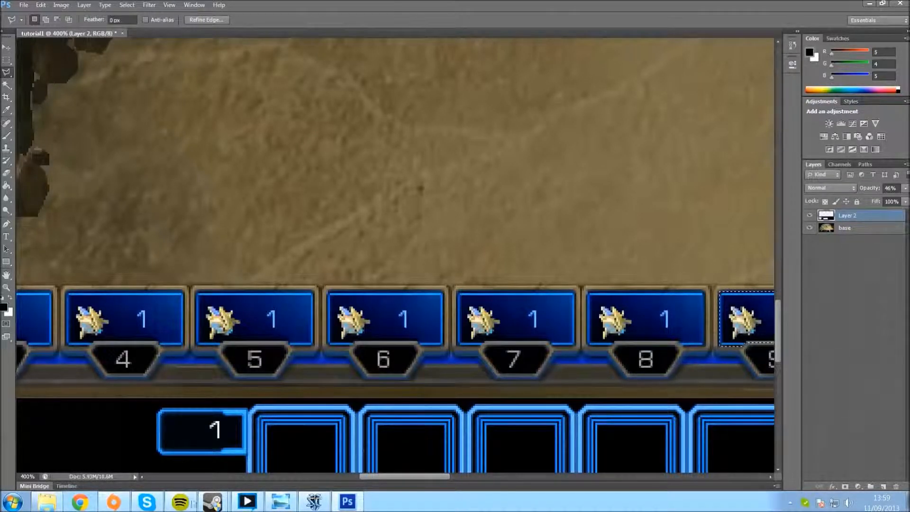
Step: Clear the selection, then hide and reshow the base layer to check the unit panel cut-outs
{"action": "key", "text": "ctrl+d"}
{"action": "left_click", "coordinate": [809, 229]}
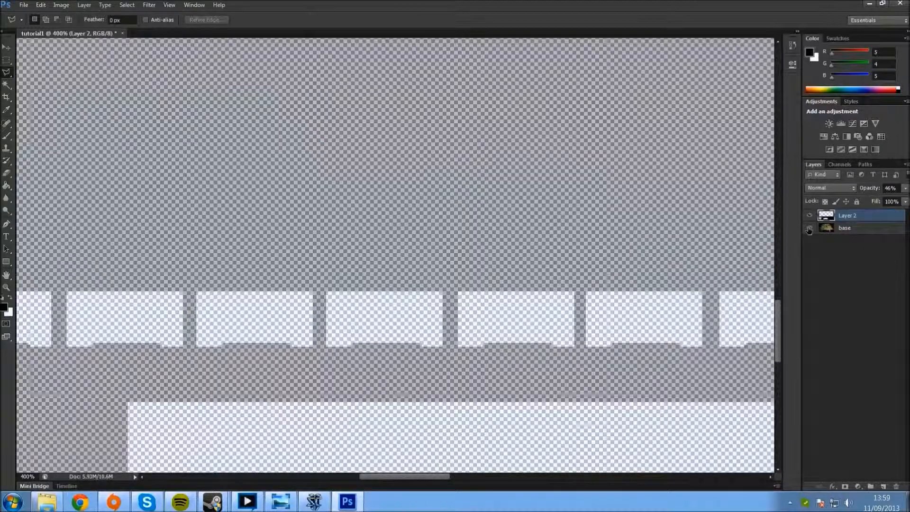
{"action": "left_click", "coordinate": [809, 229]}
Step: Trace the inside of the number 1 plate below the first unit panel with the Polygonal Lasso and delete it from Layer 2
{"action": "key", "text": "ctrl+minus"}
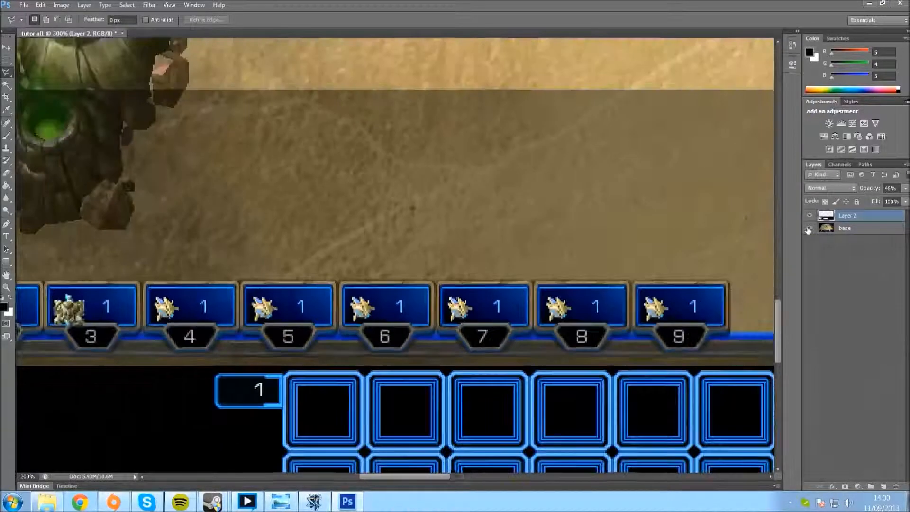
{"action": "left_click_drag", "start_coordinate": [461, 475], "coordinate": [391, 476]}
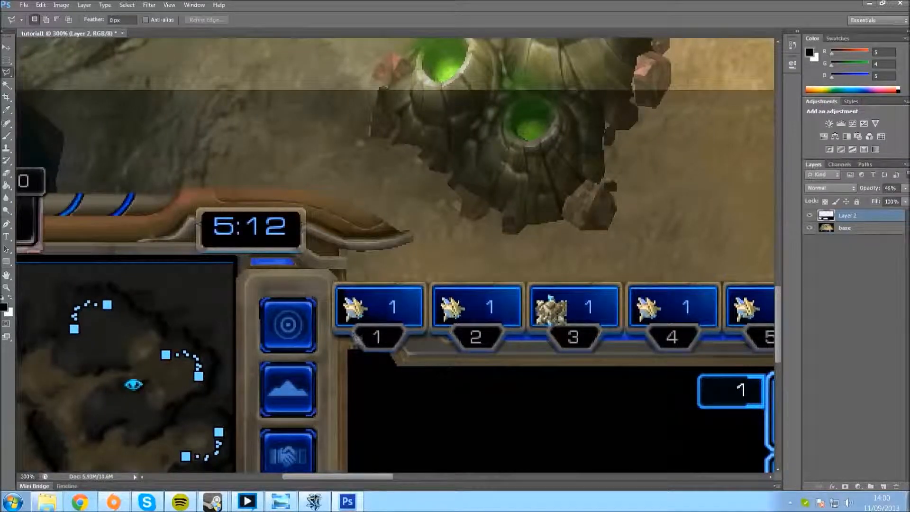
{"action": "key", "text": "ctrl+plus"}
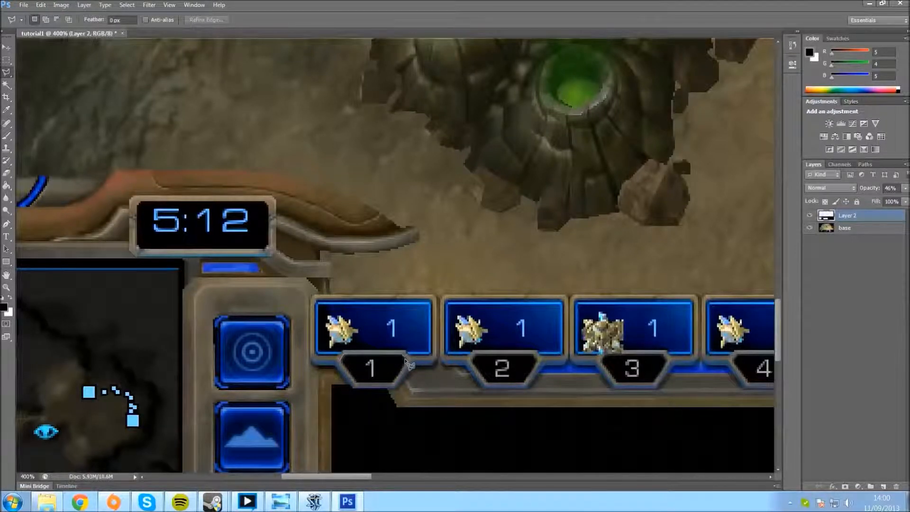
{"action": "left_click", "coordinate": [396, 383]}
{"action": "left_click", "coordinate": [345, 364]}
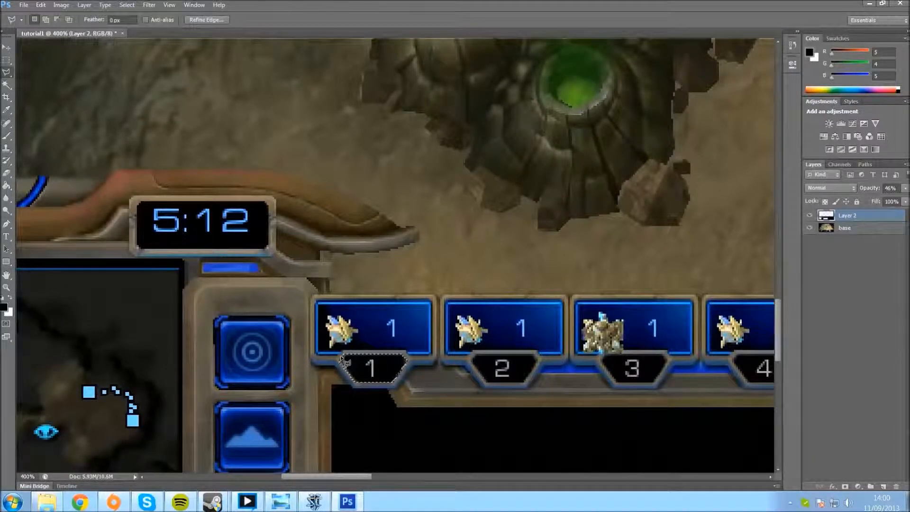
Step: Shift the plate-shaped selection onto the number 2 plate and delete that area from Layer 2
{"action": "key", "text": "Right"}
{"action": "key", "text": "Right"}
{"action": "key", "text": "Right"}
{"action": "key", "text": "Right"}
{"action": "key", "text": "Right"}
{"action": "key", "text": "Right"}
{"action": "key", "text": "Right"}
{"action": "key", "text": "Right"}
{"action": "key", "text": "Right"}
{"action": "key", "text": "Right"}
{"action": "key", "text": "Right"}
{"action": "key", "text": "Right"}
{"action": "key", "text": "Right"}
{"action": "key", "text": "Right"}
{"action": "key", "text": "Right"}
{"action": "key", "text": "Right"}
{"action": "key", "text": "Right"}
{"action": "key", "text": "Right"}
{"action": "key", "text": "Right"}
{"action": "key", "text": "Right"}
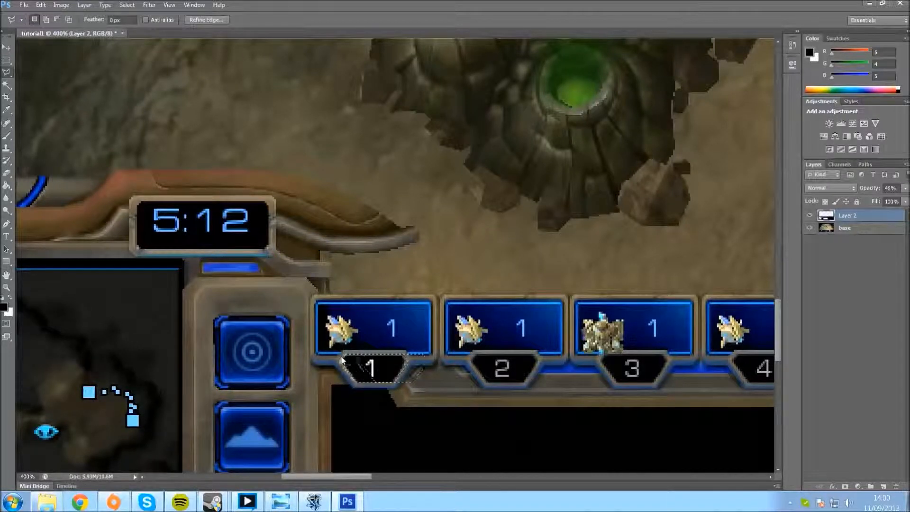
{"action": "key", "text": "Right"}
{"action": "key", "text": "Right"}
{"action": "key", "text": "Right"}
{"action": "key", "text": "Right"}
{"action": "key", "text": "Right"}
{"action": "key", "text": "Right"}
{"action": "key", "text": "Right"}
{"action": "key", "text": "Right"}
{"action": "key", "text": "Right"}
{"action": "key", "text": "Right"}
{"action": "key", "text": "Right"}
{"action": "key", "text": "Right"}
{"action": "key", "text": "Right"}
{"action": "key", "text": "Right"}
{"action": "key", "text": "Right"}
{"action": "key", "text": "Right"}
{"action": "key", "text": "Right"}
{"action": "key", "text": "Right"}
{"action": "key", "text": "Right"}
{"action": "key", "text": "Right"}
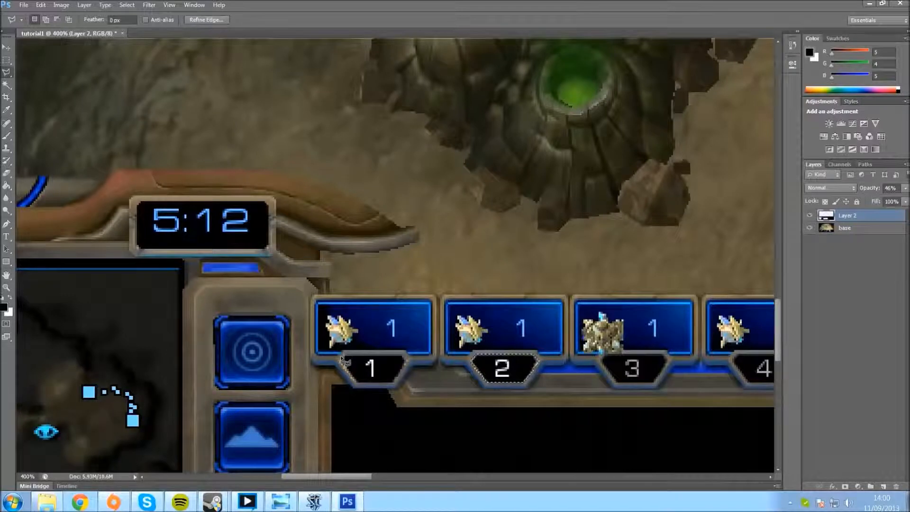
Step: Shift the plate-shaped selection onto the number 3 plate and delete that area from Layer 2
{"action": "key", "text": "Right"}
{"action": "key", "text": "Right"}
{"action": "key", "text": "Right"}
{"action": "key", "text": "Right"}
{"action": "key", "text": "Right"}
{"action": "key", "text": "Right"}
{"action": "key", "text": "Right"}
{"action": "key", "text": "Right"}
{"action": "key", "text": "Right"}
{"action": "key", "text": "Right"}
{"action": "key", "text": "Right"}
{"action": "key", "text": "Right"}
{"action": "key", "text": "Right"}
{"action": "key", "text": "Right"}
{"action": "key", "text": "Right"}
{"action": "key", "text": "Right"}
{"action": "key", "text": "Right"}
{"action": "key", "text": "Right"}
{"action": "key", "text": "Right"}
{"action": "key", "text": "Right"}
{"action": "key", "text": "Right"}
{"action": "key", "text": "Right"}
{"action": "key", "text": "Right"}
{"action": "key", "text": "Right"}
{"action": "key", "text": "Right"}
{"action": "key", "text": "Right"}
{"action": "key", "text": "Right"}
{"action": "key", "text": "Right"}
{"action": "key", "text": "Right"}
{"action": "key", "text": "Right"}
{"action": "key", "text": "Right"}
{"action": "key", "text": "Right"}
{"action": "key", "text": "Right"}
{"action": "key", "text": "Right"}
{"action": "key", "text": "Right"}
{"action": "key", "text": "Right"}
{"action": "key", "text": "Right"}
{"action": "key", "text": "Right"}
{"action": "key", "text": "Right"}
{"action": "key", "text": "Right"}
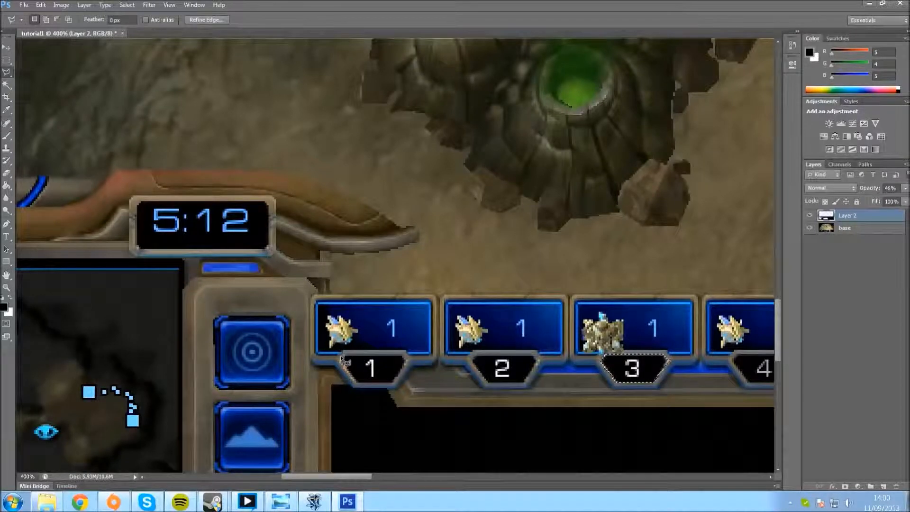
Step: Align the plate-shaped selection with the number 4 plate and delete that area from Layer 2
{"action": "key", "text": "Right"}
{"action": "key", "text": "Right"}
{"action": "key", "text": "Right"}
{"action": "key", "text": "Right"}
{"action": "key", "text": "Right"}
{"action": "key", "text": "Right"}
{"action": "key", "text": "Right"}
{"action": "key", "text": "Right"}
{"action": "key", "text": "Right"}
{"action": "key", "text": "Right"}
{"action": "key", "text": "Right"}
{"action": "key", "text": "Right"}
{"action": "key", "text": "Right"}
{"action": "key", "text": "Right"}
{"action": "key", "text": "Right"}
{"action": "key", "text": "Right"}
{"action": "key", "text": "Right"}
{"action": "key", "text": "Right"}
{"action": "key", "text": "Right"}
{"action": "key", "text": "Right"}
{"action": "left_click_drag", "start_coordinate": [300, 476], "coordinate": [366, 477]}
{"action": "key", "text": "Right"}
{"action": "key", "text": "Right"}
{"action": "key", "text": "Right"}
{"action": "key", "text": "Right"}
{"action": "key", "text": "Right"}
{"action": "key", "text": "Right"}
{"action": "key", "text": "Right"}
{"action": "key", "text": "Right"}
{"action": "key", "text": "Right"}
{"action": "key", "text": "Right"}
{"action": "key", "text": "Right"}
{"action": "key", "text": "Right"}
{"action": "key", "text": "Right"}
{"action": "key", "text": "Right"}
{"action": "key", "text": "Right"}
{"action": "key", "text": "Right"}
{"action": "key", "text": "Right"}
{"action": "key", "text": "Right"}
{"action": "key", "text": "Right"}
{"action": "key", "text": "Right"}
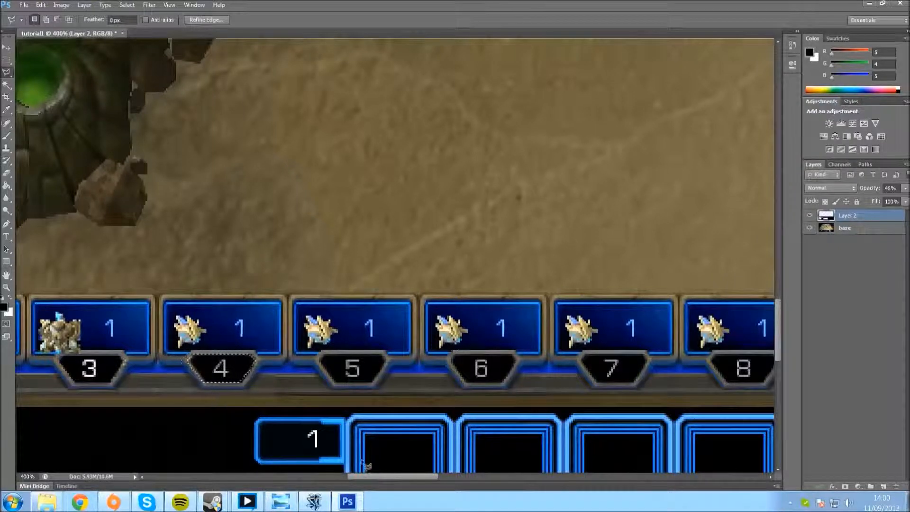
{"action": "key", "text": "Right"}
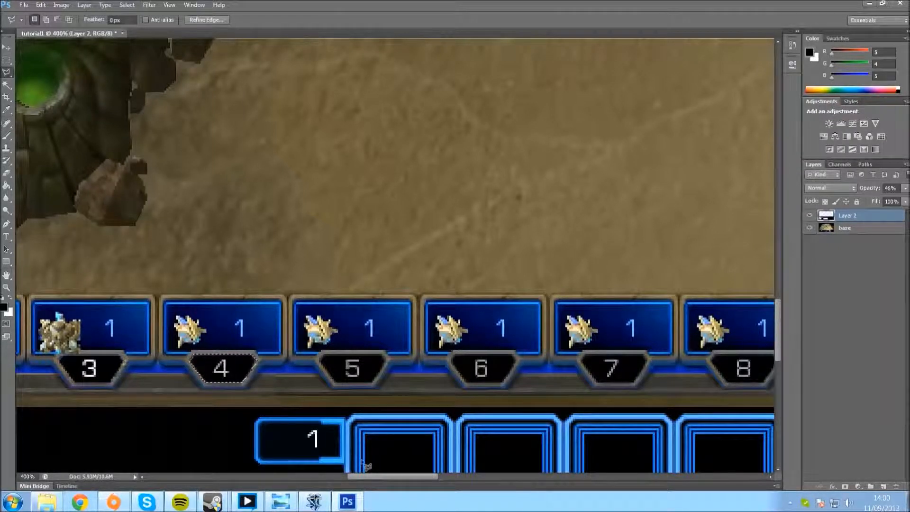
Step: Shift the plate-shaped selection onto the number 5 plate and delete that area from Layer 2
{"action": "key", "text": "Right"}
{"action": "key", "text": "Right"}
{"action": "key", "text": "Right"}
{"action": "key", "text": "Right"}
{"action": "key", "text": "Right"}
{"action": "key", "text": "Right"}
{"action": "key", "text": "Right"}
{"action": "key", "text": "Right"}
{"action": "key", "text": "Right"}
{"action": "key", "text": "Right"}
{"action": "key", "text": "Right"}
{"action": "key", "text": "Right"}
{"action": "key", "text": "Right"}
{"action": "key", "text": "Right"}
{"action": "key", "text": "Right"}
{"action": "key", "text": "Right"}
{"action": "key", "text": "Right"}
{"action": "key", "text": "Right"}
{"action": "key", "text": "Right"}
{"action": "key", "text": "Right"}
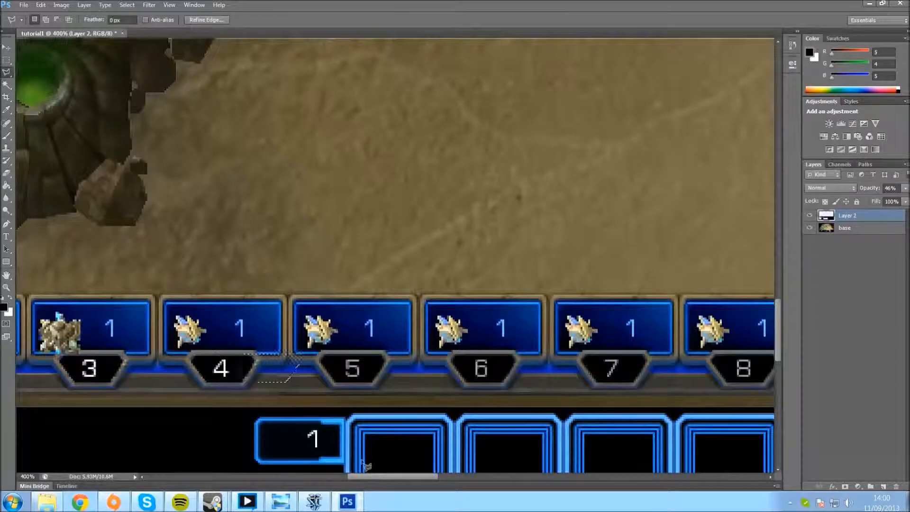
{"action": "key", "text": "Right"}
{"action": "key", "text": "Right"}
{"action": "key", "text": "Right"}
{"action": "key", "text": "Right"}
{"action": "key", "text": "Right"}
{"action": "key", "text": "Right"}
{"action": "key", "text": "Right"}
{"action": "key", "text": "Right"}
{"action": "key", "text": "Right"}
{"action": "key", "text": "Right"}
{"action": "key", "text": "Right"}
{"action": "key", "text": "Right"}
{"action": "key", "text": "Right"}
{"action": "key", "text": "Right"}
{"action": "key", "text": "Right"}
{"action": "key", "text": "Right"}
{"action": "key", "text": "Right"}
{"action": "key", "text": "Right"}
{"action": "key", "text": "Right"}
{"action": "key", "text": "Right"}
{"action": "key", "text": "Right"}
{"action": "key", "text": "Right"}
{"action": "key", "text": "Right"}
{"action": "key", "text": "Right"}
{"action": "key", "text": "Right"}
{"action": "key", "text": "Right"}
{"action": "key", "text": "Right"}
{"action": "key", "text": "Right"}
{"action": "key", "text": "Right"}
{"action": "key", "text": "Right"}
{"action": "key", "text": "Right"}
{"action": "key", "text": "Right"}
{"action": "key", "text": "Right"}
{"action": "key", "text": "Right"}
{"action": "key", "text": "Right"}
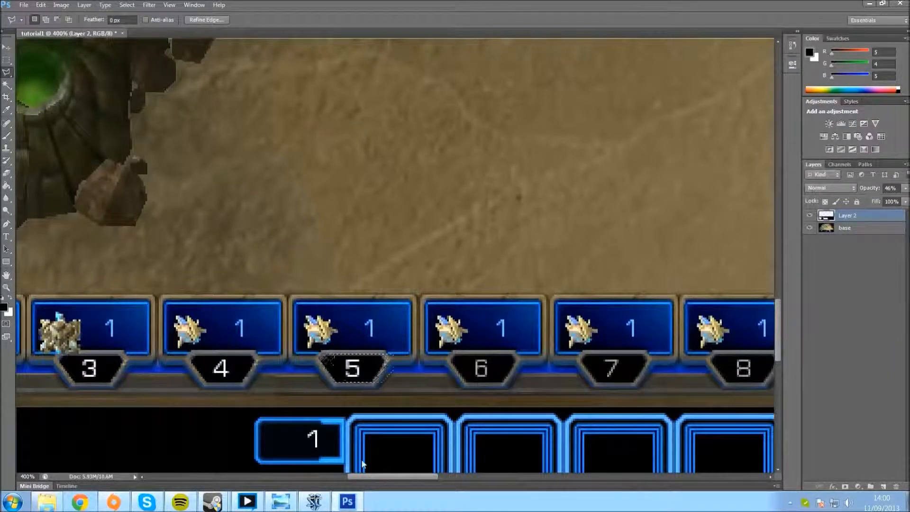
Step: Fine-position the plate-shaped selection over the number 6 plate and delete that area from Layer 2
{"action": "key", "text": "Right"}
{"action": "key", "text": "Right"}
{"action": "key", "text": "Right"}
{"action": "key", "text": "Right"}
{"action": "key", "text": "Right"}
{"action": "key", "text": "Right"}
{"action": "key", "text": "Right"}
{"action": "key", "text": "Right"}
{"action": "key", "text": "Right"}
{"action": "key", "text": "Right"}
{"action": "key", "text": "Right"}
{"action": "key", "text": "Right"}
{"action": "key", "text": "Right"}
{"action": "key", "text": "Right"}
{"action": "key", "text": "Right"}
{"action": "key", "text": "Right"}
{"action": "key", "text": "Right"}
{"action": "key", "text": "Right"}
{"action": "key", "text": "Right"}
{"action": "key", "text": "Right"}
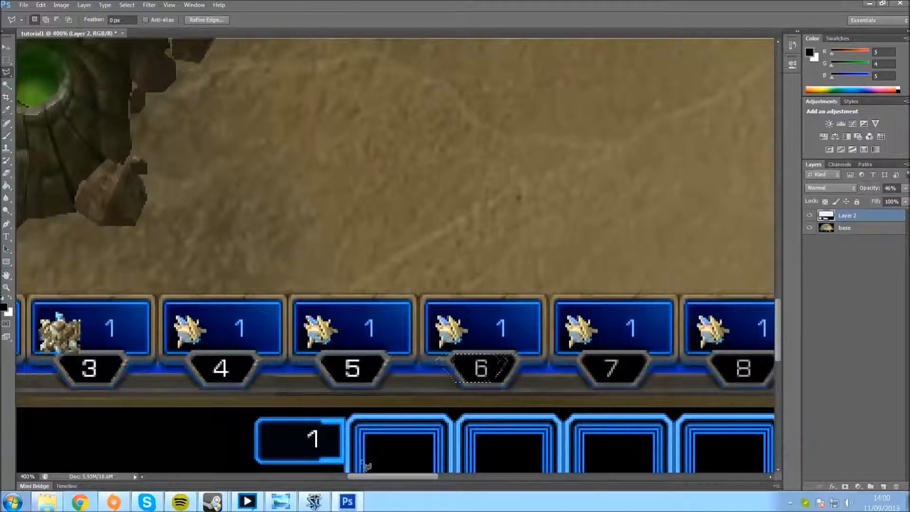
{"action": "key", "text": "Left"}
{"action": "key", "text": "Left"}
{"action": "key", "text": "Right"}
{"action": "key", "text": "Right"}
{"action": "key", "text": "Right"}
{"action": "key", "text": "Right"}
{"action": "key", "text": "Right"}
{"action": "key", "text": "Right"}
{"action": "key", "text": "Right"}
{"action": "key", "text": "Right"}
{"action": "key", "text": "Right"}
{"action": "key", "text": "Right"}
{"action": "key", "text": "Right"}
{"action": "key", "text": "Right"}
{"action": "key", "text": "Right"}
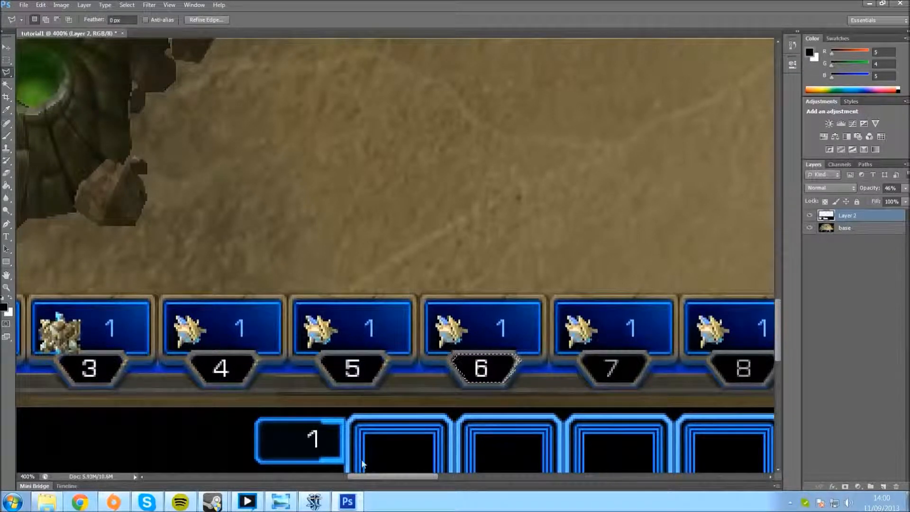
Step: Shift the plate-shaped selection onto the number 7 plate and delete that area from Layer 2
{"action": "key", "text": "Right"}
{"action": "key", "text": "Right"}
{"action": "key", "text": "Right"}
{"action": "key", "text": "Right"}
{"action": "key", "text": "Right"}
{"action": "key", "text": "Right"}
{"action": "key", "text": "Right"}
{"action": "key", "text": "Right"}
{"action": "key", "text": "Right"}
{"action": "key", "text": "Right"}
{"action": "key", "text": "Right"}
{"action": "key", "text": "Right"}
{"action": "key", "text": "Right"}
{"action": "key", "text": "Right"}
{"action": "key", "text": "Right"}
{"action": "key", "text": "Right"}
{"action": "key", "text": "Right"}
{"action": "key", "text": "Right"}
{"action": "key", "text": "Right"}
{"action": "key", "text": "Right"}
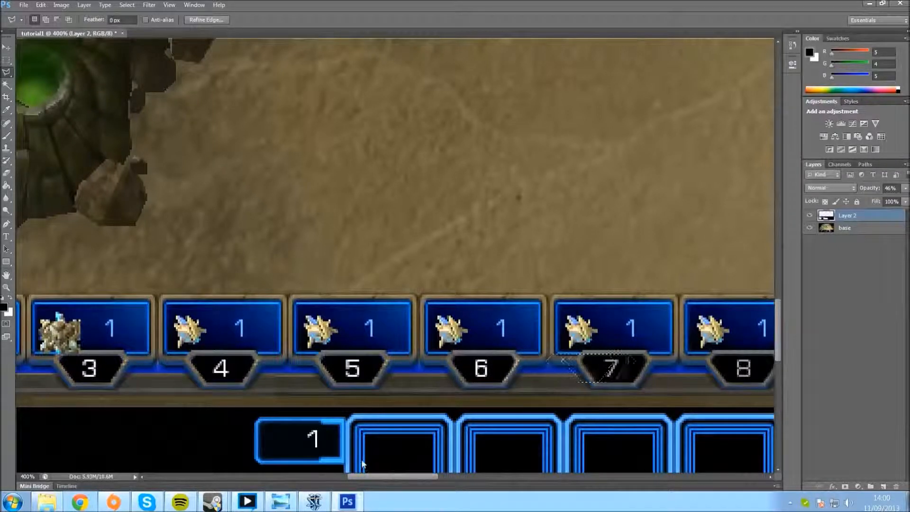
{"action": "key", "text": "Right"}
Step: Shift the plate-shaped selection onto the number 8 plate and delete that area from Layer 2
{"action": "key", "text": "Right"}
{"action": "key", "text": "Right"}
{"action": "key", "text": "Right"}
{"action": "key", "text": "Right"}
{"action": "key", "text": "Right"}
{"action": "key", "text": "Right"}
{"action": "key", "text": "Right"}
{"action": "key", "text": "Right"}
{"action": "key", "text": "Right"}
{"action": "key", "text": "Right"}
{"action": "key", "text": "Right"}
{"action": "key", "text": "Right"}
{"action": "key", "text": "Right"}
{"action": "key", "text": "Right"}
{"action": "key", "text": "Right"}
{"action": "key", "text": "Right"}
{"action": "key", "text": "Right"}
{"action": "key", "text": "Right"}
{"action": "key", "text": "Right"}
{"action": "key", "text": "Right"}
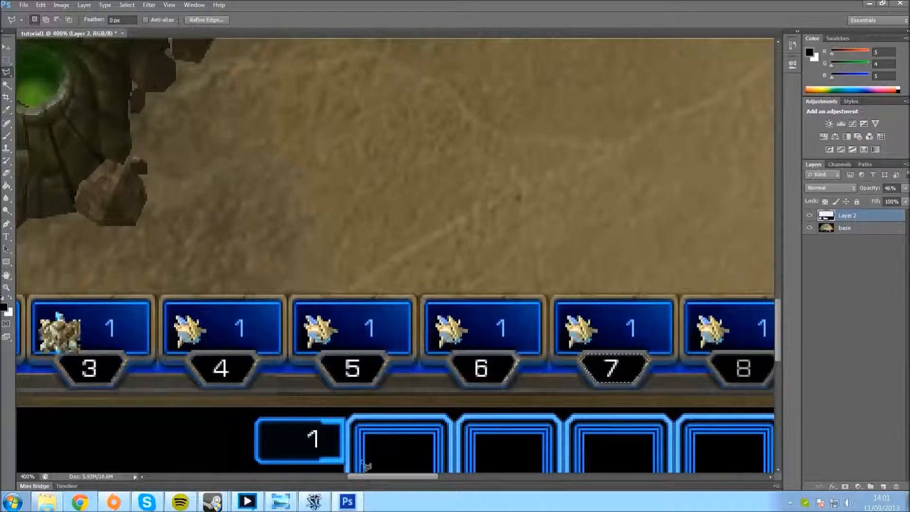
{"action": "key", "text": "Right"}
{"action": "key", "text": "Right"}
{"action": "key", "text": "Right"}
{"action": "key", "text": "Right"}
{"action": "key", "text": "Right"}
{"action": "key", "text": "Right"}
{"action": "key", "text": "Right"}
{"action": "key", "text": "Right"}
{"action": "key", "text": "Right"}
{"action": "key", "text": "Right"}
{"action": "key", "text": "Right"}
{"action": "key", "text": "Right"}
{"action": "key", "text": "Right"}
{"action": "key", "text": "Right"}
{"action": "key", "text": "Right"}
{"action": "key", "text": "Right"}
{"action": "key", "text": "Right"}
{"action": "key", "text": "Right"}
{"action": "key", "text": "Right"}
{"action": "key", "text": "Right"}
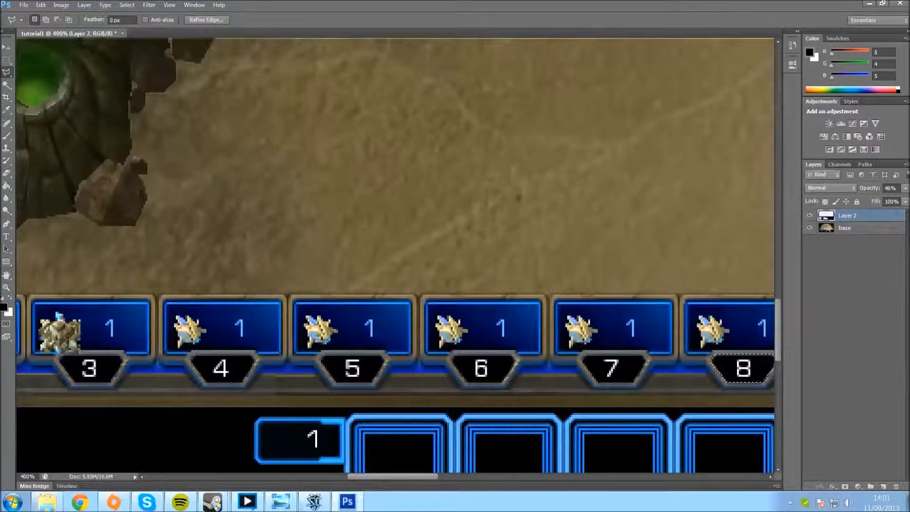
Step: Move the plate-shaped selection over the number 9 plate and delete that area from Layer 2
{"action": "left_click_drag", "start_coordinate": [415, 476], "coordinate": [470, 474]}
{"action": "key", "text": "shift+Right"}
{"action": "key", "text": "shift+Right"}
{"action": "key", "text": "shift+Right"}
{"action": "key", "text": "shift+Right"}
{"action": "key", "text": "shift+Right"}
{"action": "key", "text": "shift+Right"}
{"action": "key", "text": "shift+Right"}
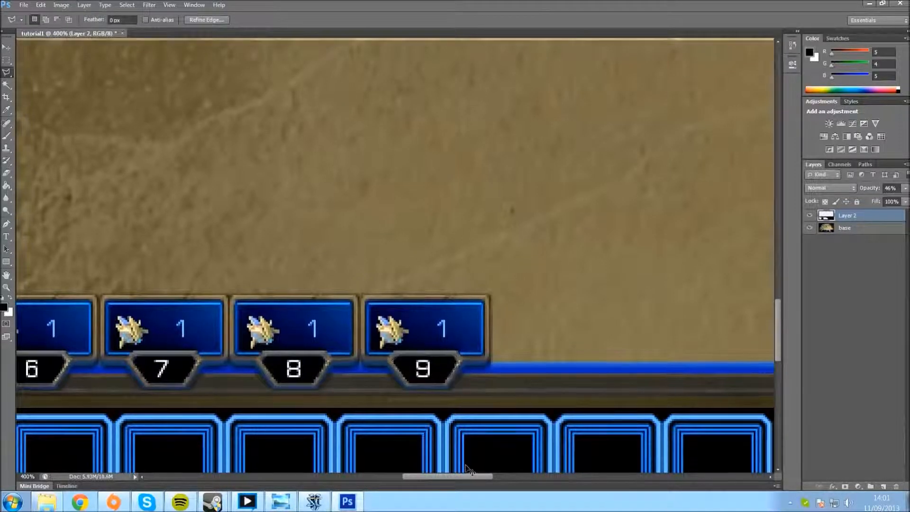
Step: Check the control-group cutouts with the base layer temporarily hidden, and clear the selection
{"action": "key", "text": "ctrl+minus"}
{"action": "key", "text": "ctrl+minus"}
{"action": "key", "text": "ctrl+minus"}
{"action": "key", "text": "ctrl+minus"}
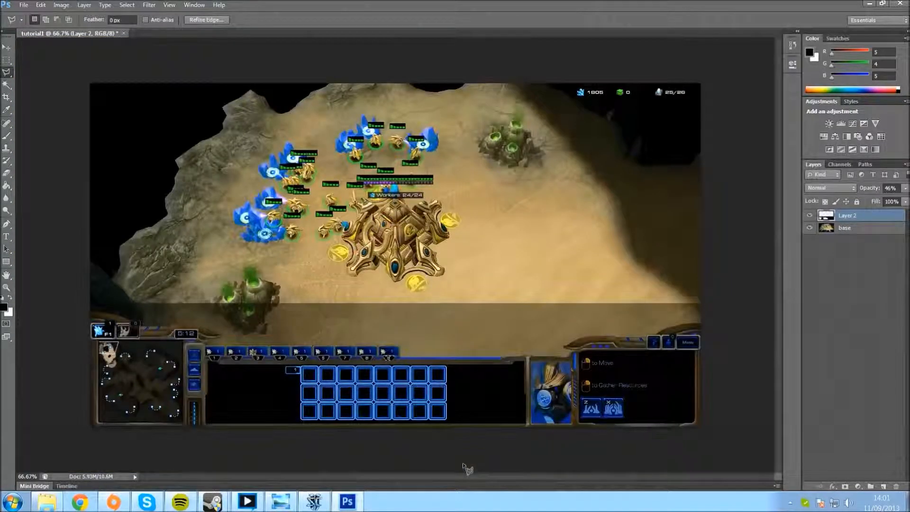
{"action": "left_click", "coordinate": [810, 228]}
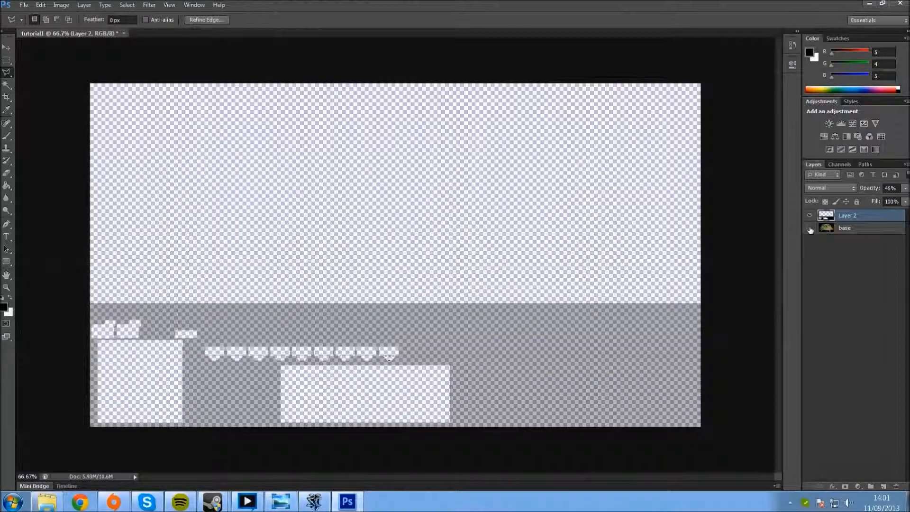
{"action": "key", "text": "ctrl+d"}
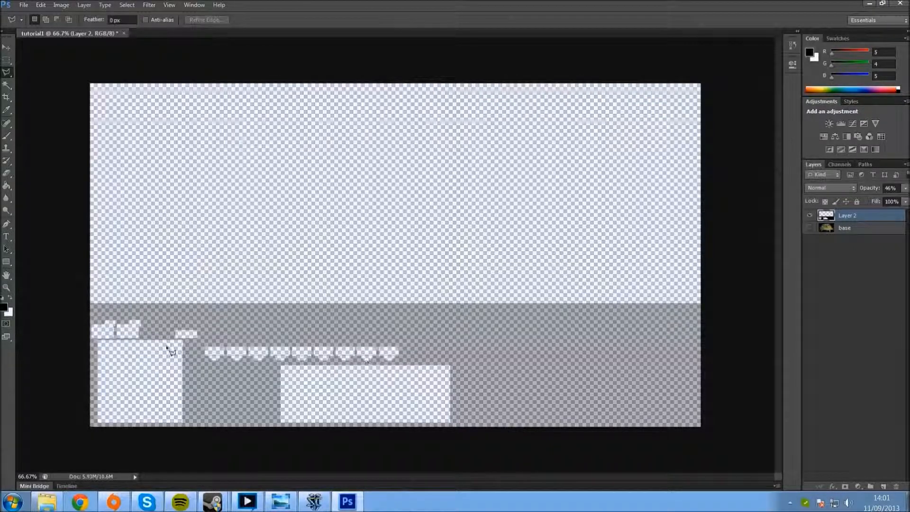
{"action": "left_click", "coordinate": [810, 228]}
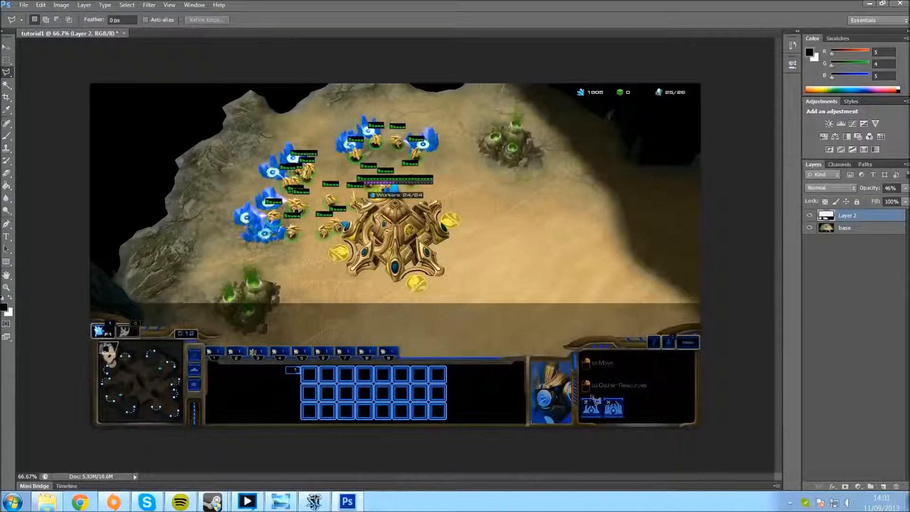
Step: Trace the command card's black area with the Polygonal Lasso from its upper-left corner along the top and right edges to the lower-right trim
{"action": "key", "text": "ctrl+plus"}
{"action": "key", "text": "ctrl+plus"}
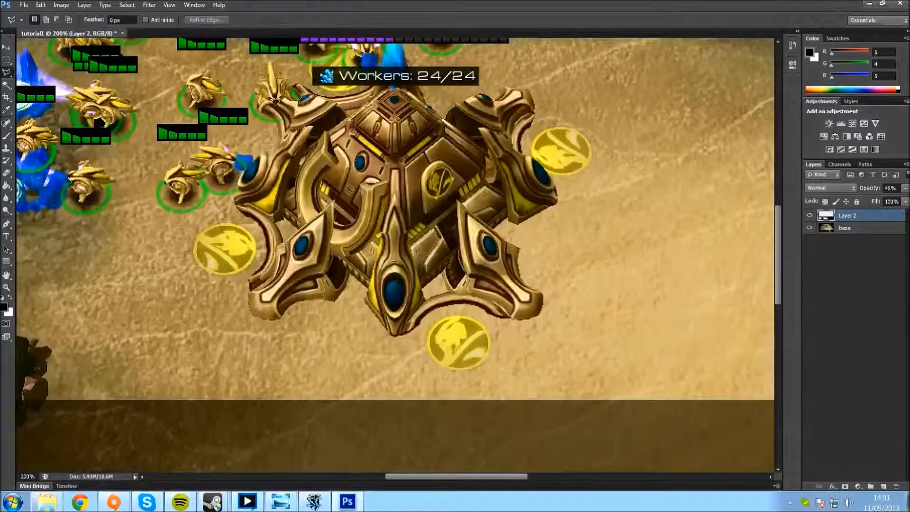
{"action": "left_click_drag", "start_coordinate": [477, 477], "coordinate": [593, 487]}
{"action": "scroll", "coordinate": [300, 372], "scroll_direction": "down", "scroll_amount": 10}
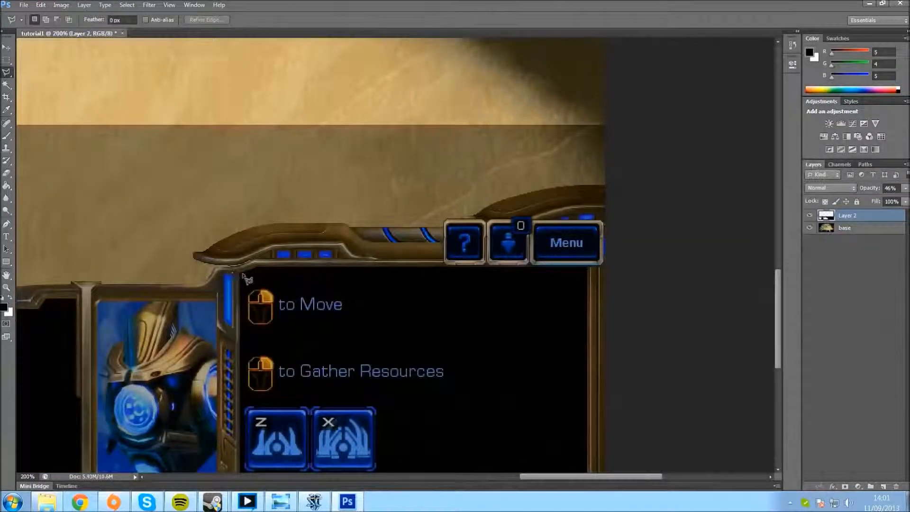
{"action": "left_click", "coordinate": [239, 274]}
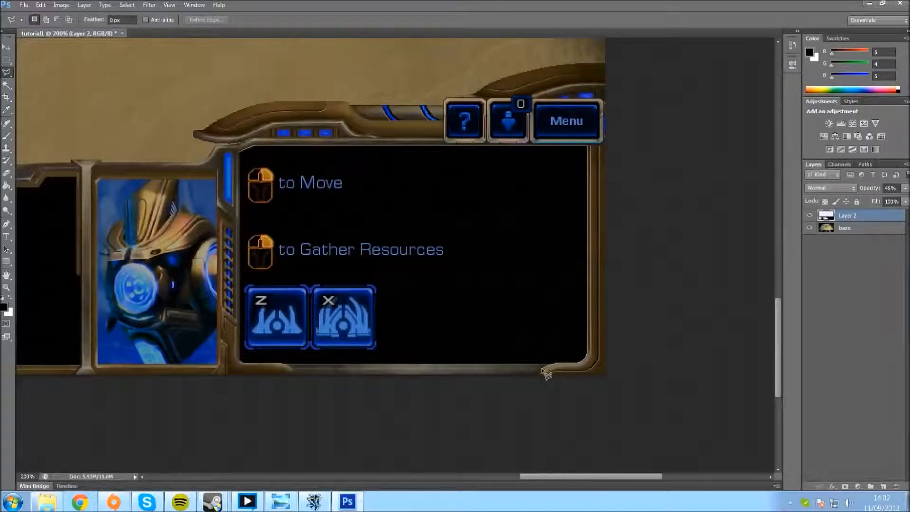
{"action": "left_click", "coordinate": [541, 375]}
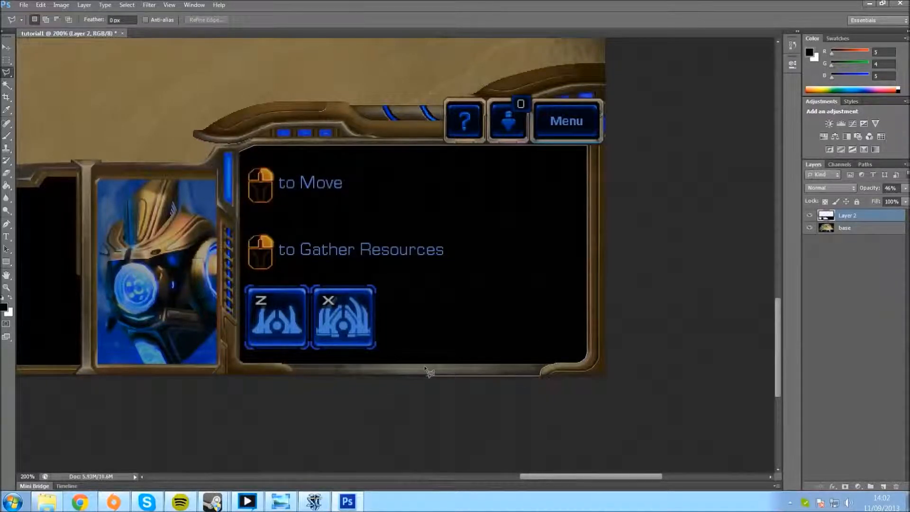
Step: Close the command card outline along its bottom and left edges, delete that area from Layer 2 and deselect
{"action": "left_click", "coordinate": [292, 376]}
{"action": "left_click", "coordinate": [291, 369]}
{"action": "left_click", "coordinate": [282, 362]}
{"action": "left_click", "coordinate": [279, 362]}
{"action": "left_click", "coordinate": [241, 364]}
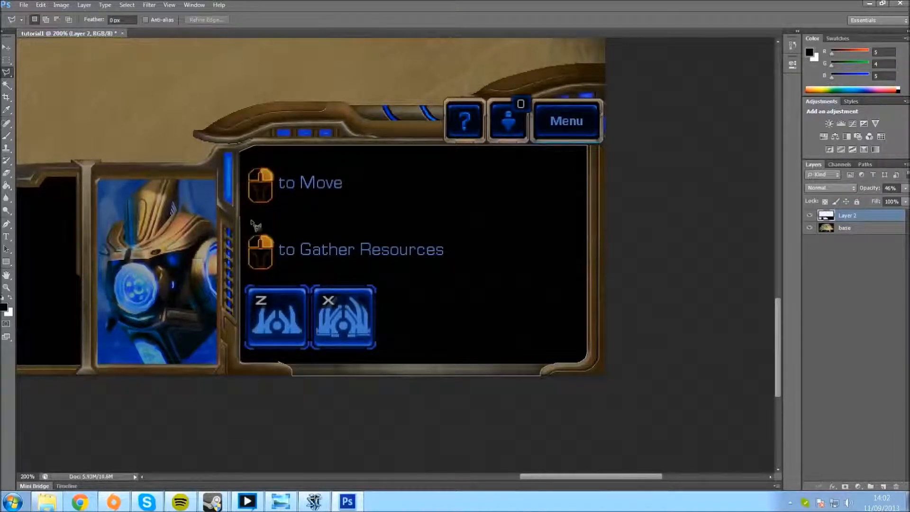
{"action": "left_click", "coordinate": [241, 162]}
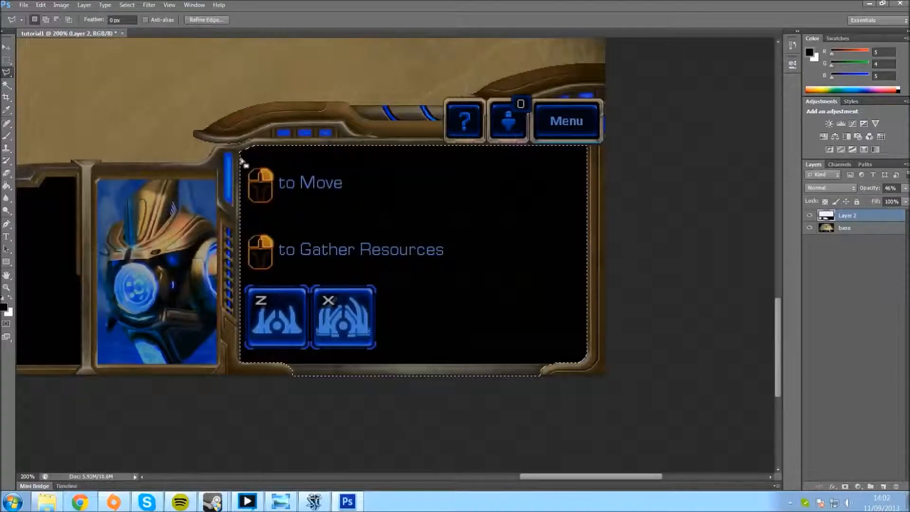
{"action": "key", "text": "ctrl+d"}
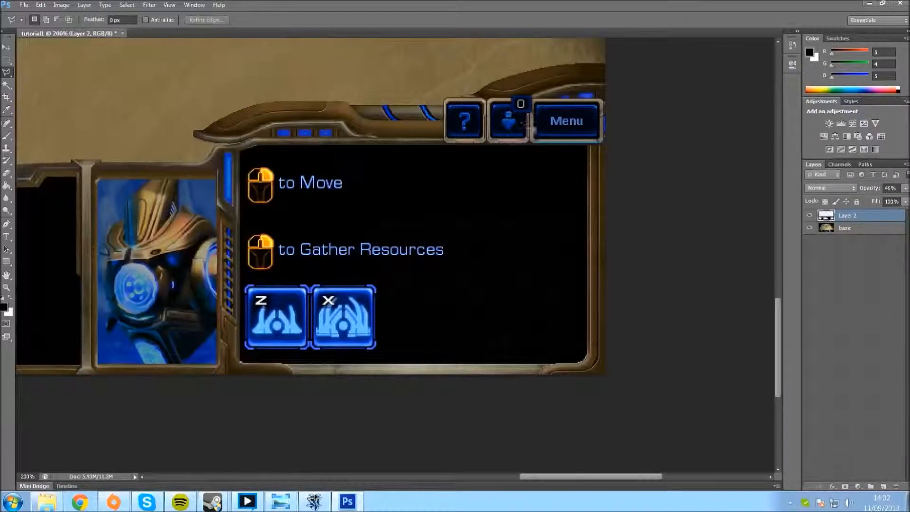
Step: Preview Layer 2 at 100% opacity with the base layer hidden, then set it to 50% and show base again
{"action": "key", "text": "ctrl+minus"}
{"action": "key", "text": "ctrl+minus"}
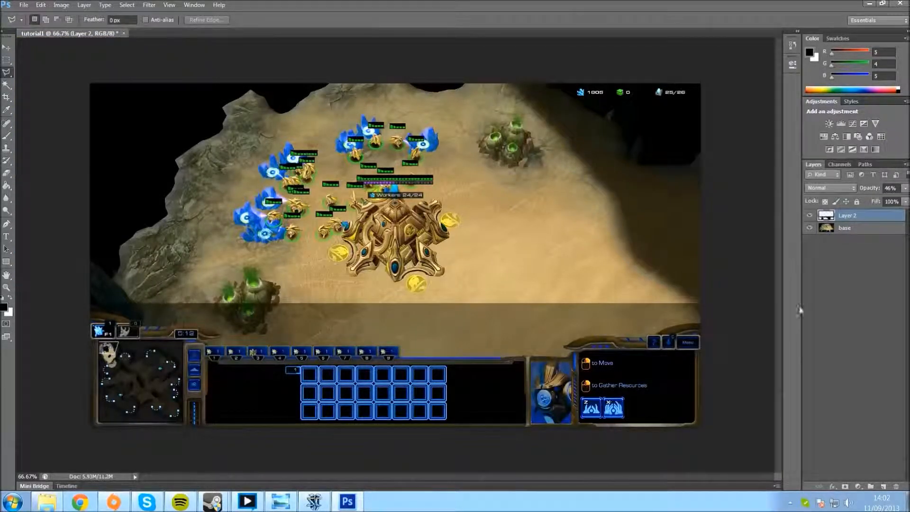
{"action": "left_click", "coordinate": [810, 229]}
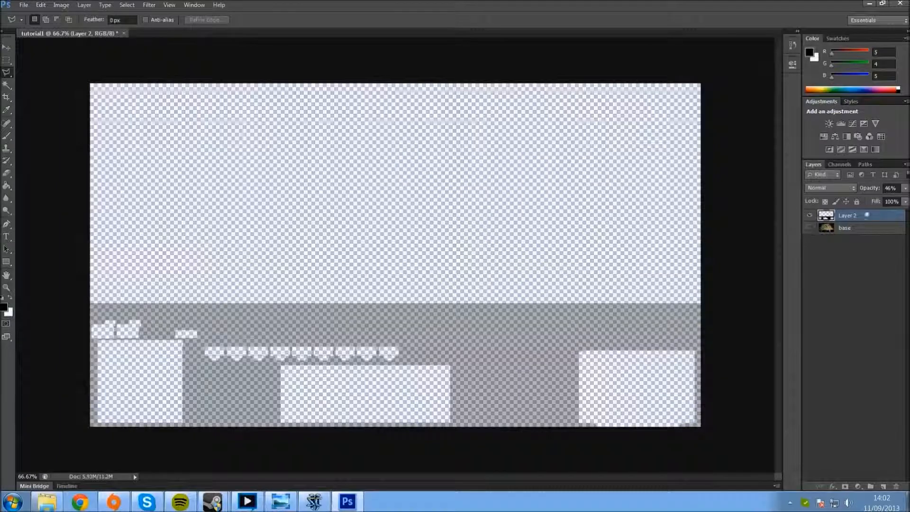
{"action": "left_click", "coordinate": [905, 188]}
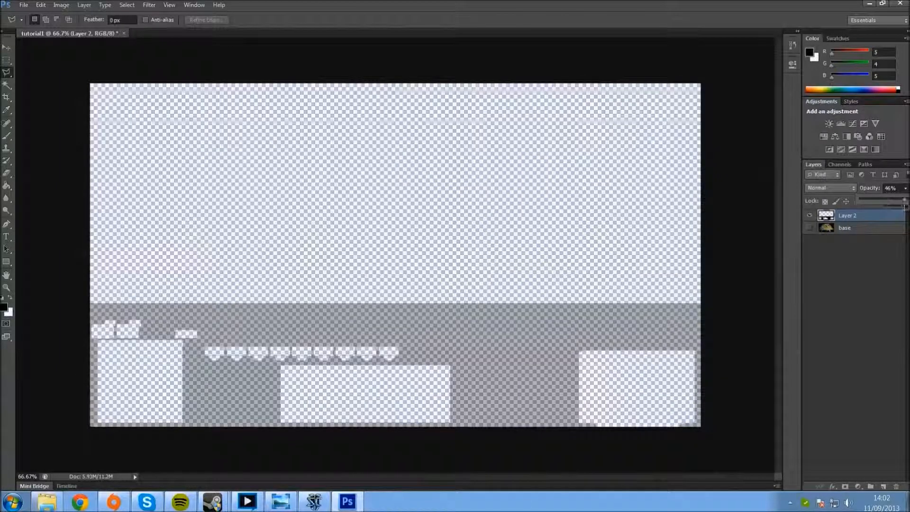
{"action": "left_click_drag", "start_coordinate": [884, 200], "coordinate": [906, 207]}
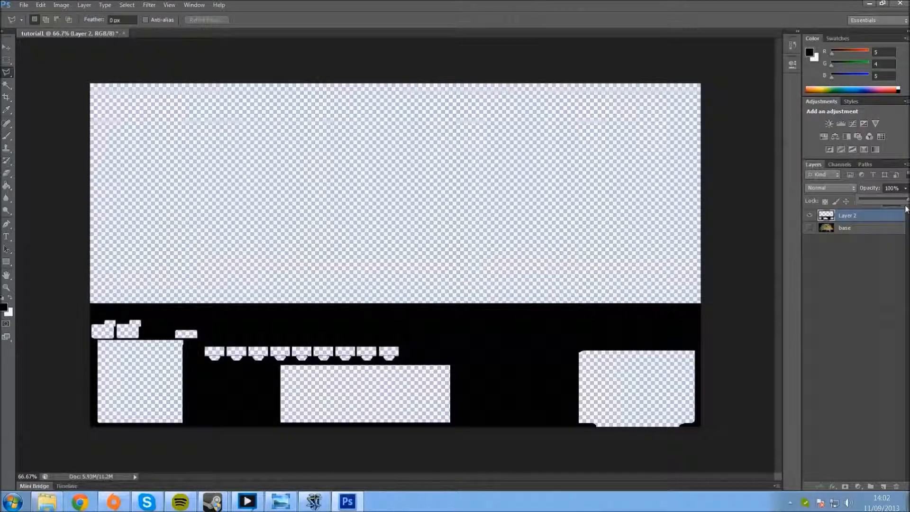
{"action": "left_click_drag", "start_coordinate": [906, 202], "coordinate": [881, 207]}
{"action": "left_click", "coordinate": [809, 229]}
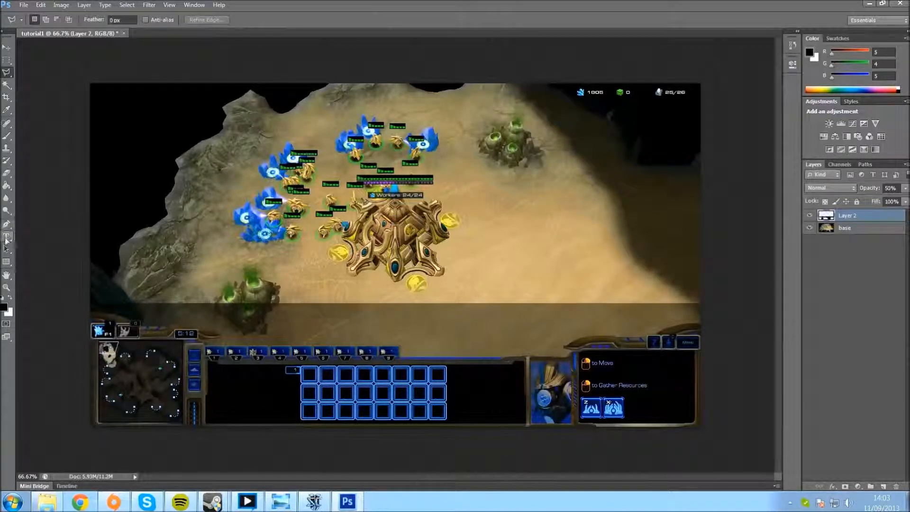
Step: Draw a curved Pen path along the trim above the clock, continuing up beside the command buttons and across the terrain
{"action": "left_click", "coordinate": [6, 224]}
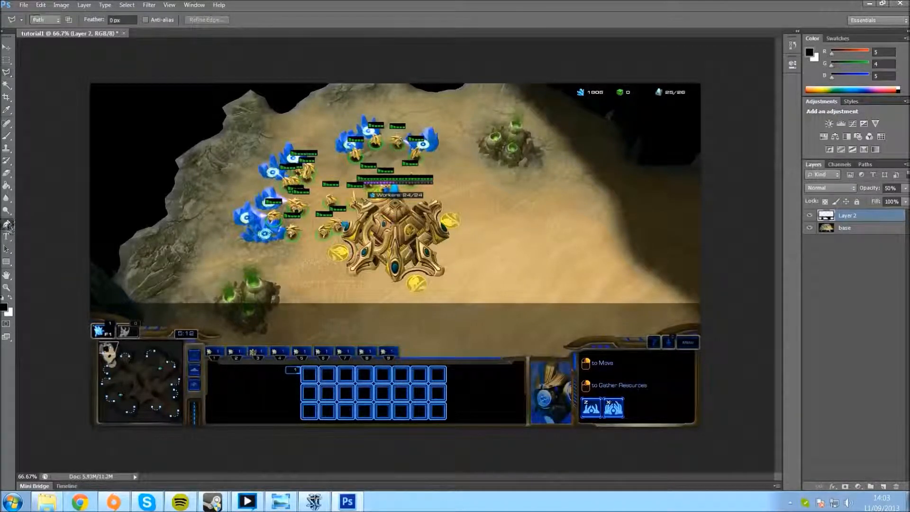
{"action": "key", "text": "ctrl+plus"}
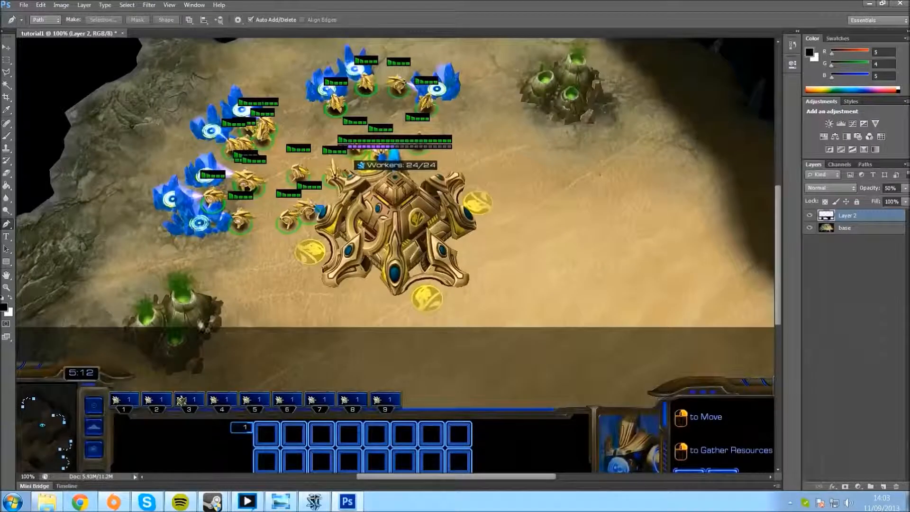
{"action": "left_click_drag", "start_coordinate": [387, 481], "coordinate": [335, 477]}
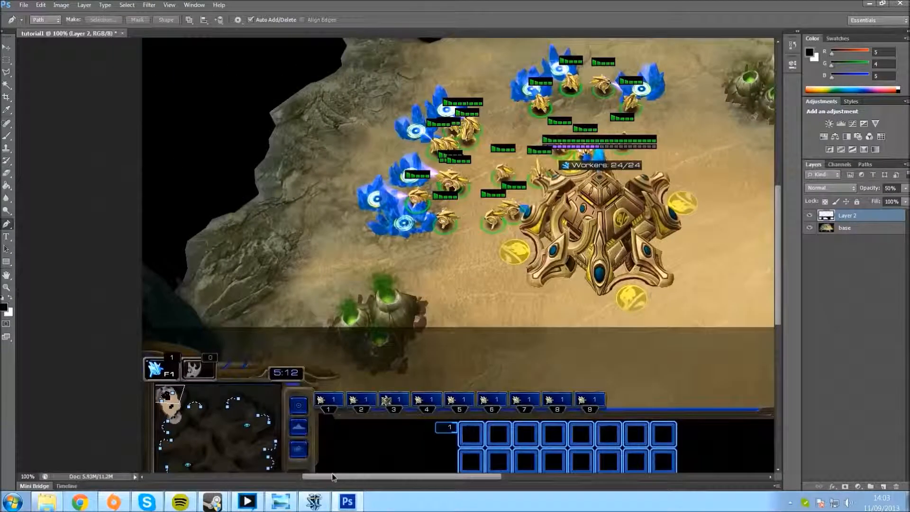
{"action": "left_click", "coordinate": [340, 378]}
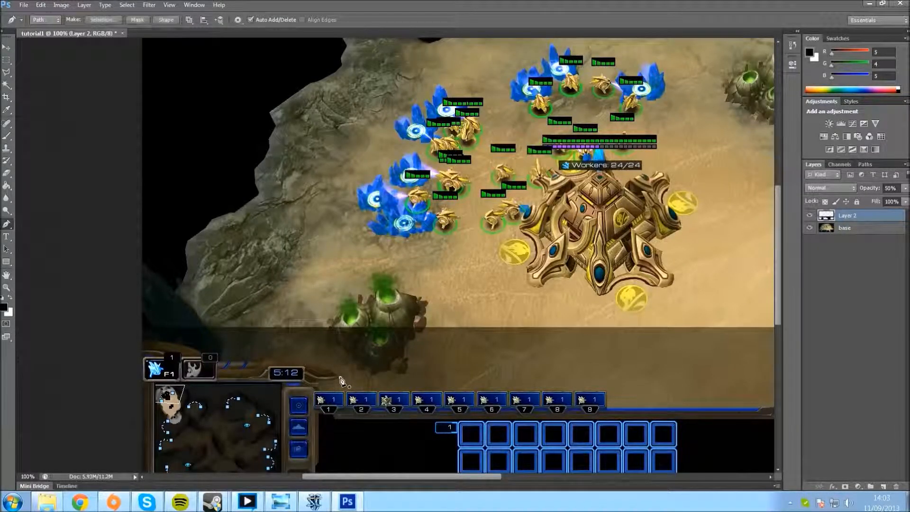
{"action": "left_click", "coordinate": [265, 360]}
{"action": "left_click_drag", "start_coordinate": [253, 359], "coordinate": [179, 359]}
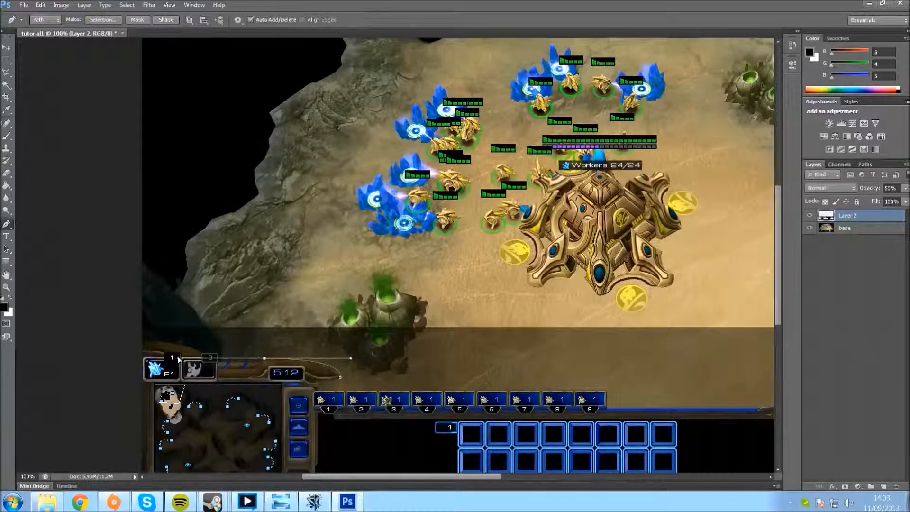
{"action": "mouse_move", "coordinate": [175, 360]}
{"action": "left_mouse_down"}
{"action": "mouse_move", "coordinate": [82, 348]}
{"action": "mouse_move", "coordinate": [169, 351]}
{"action": "left_mouse_up"}
{"action": "left_click", "coordinate": [306, 196]}
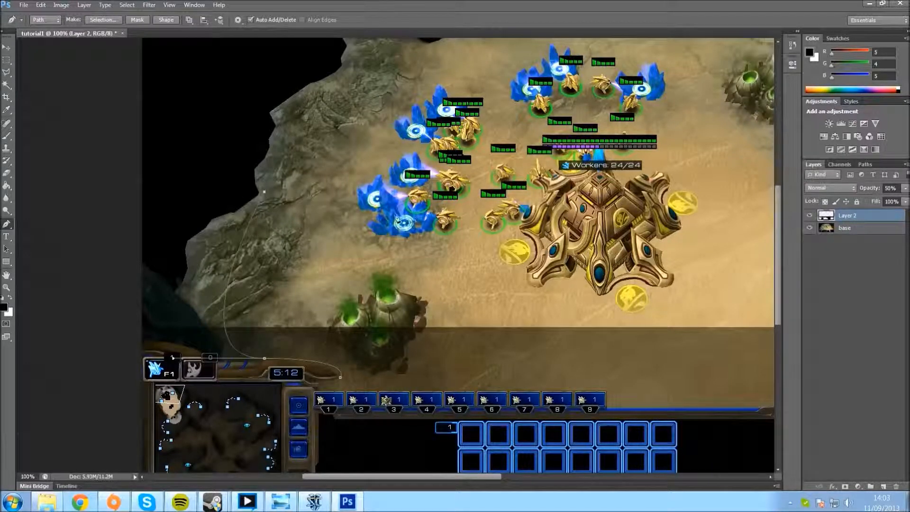
{"action": "left_click", "coordinate": [436, 209], "text": "shift"}
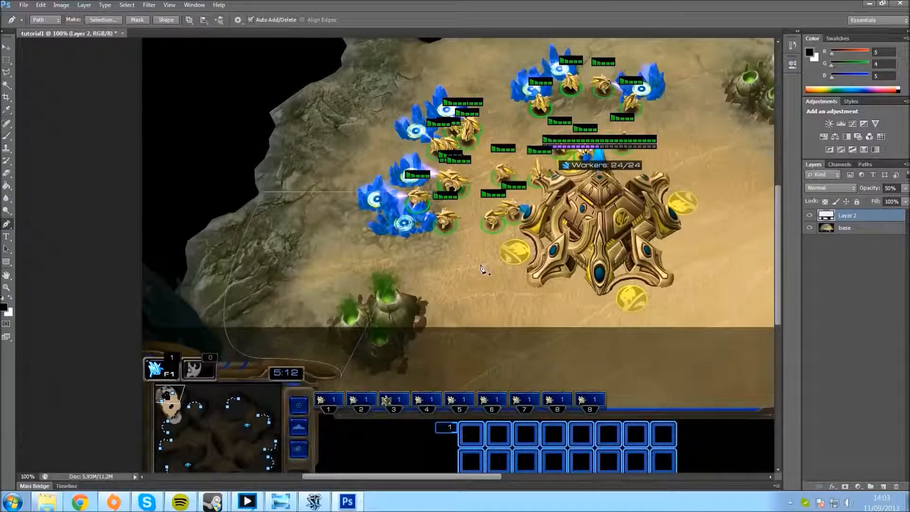
{"action": "key", "text": "Escape"}
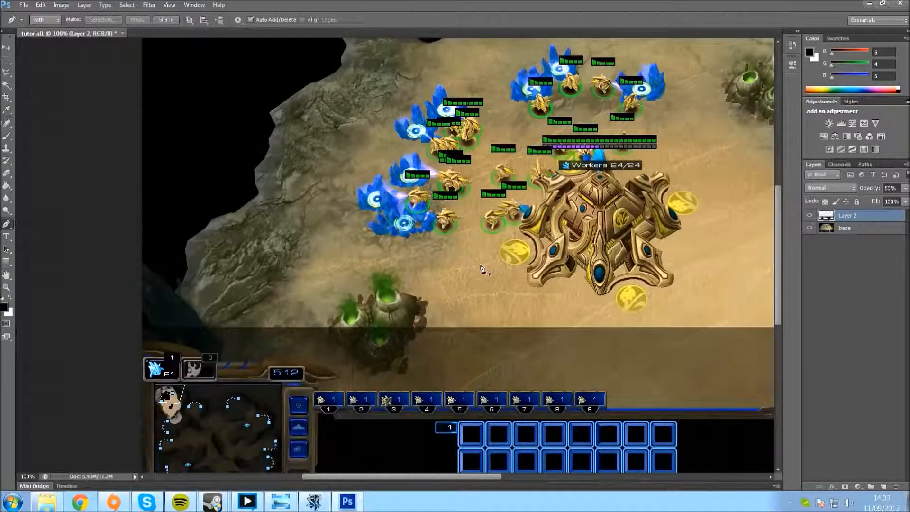
{"action": "key", "text": "ctrl+z"}
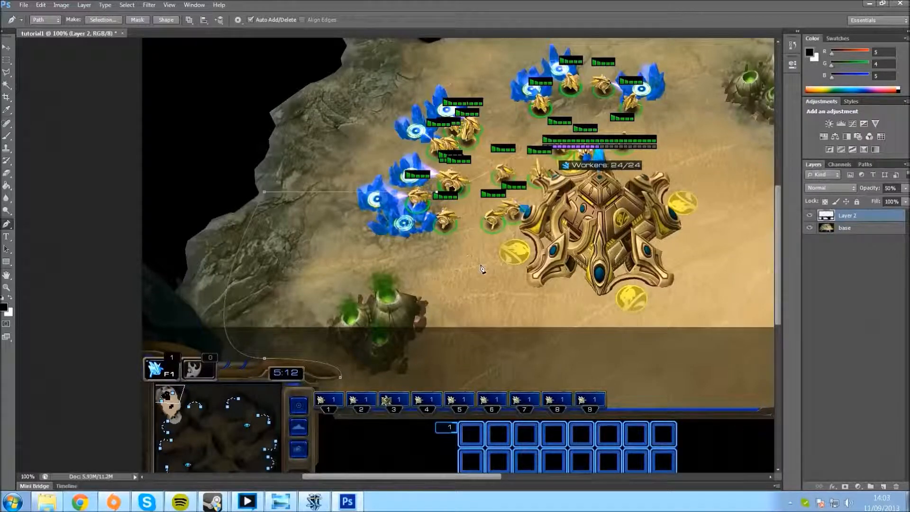
Step: Convert the pen path to a selection, erase the part of Layer 2 inside it and deselect
{"action": "key", "text": "ctrl+Return"}
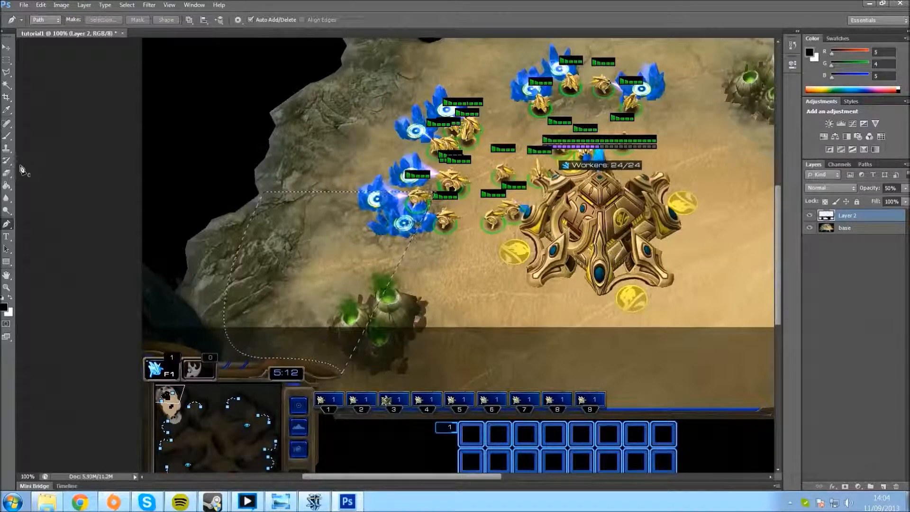
{"action": "left_click", "coordinate": [7, 175]}
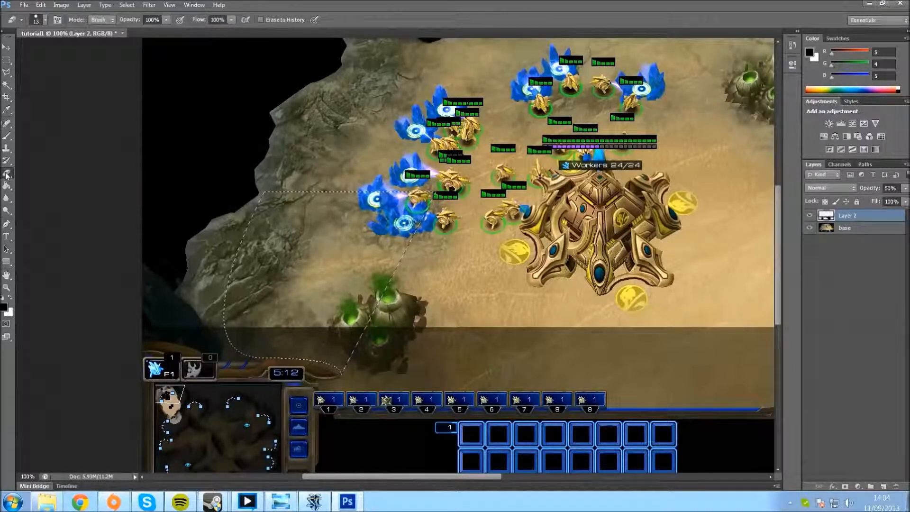
{"action": "mouse_move", "coordinate": [226, 327]}
{"action": "left_mouse_down"}
{"action": "mouse_move", "coordinate": [233, 344]}
{"action": "mouse_move", "coordinate": [243, 329]}
{"action": "mouse_move", "coordinate": [256, 355]}
{"action": "mouse_move", "coordinate": [249, 330]}
{"action": "mouse_move", "coordinate": [273, 348]}
{"action": "mouse_move", "coordinate": [287, 332]}
{"action": "mouse_move", "coordinate": [303, 335]}
{"action": "left_mouse_up"}
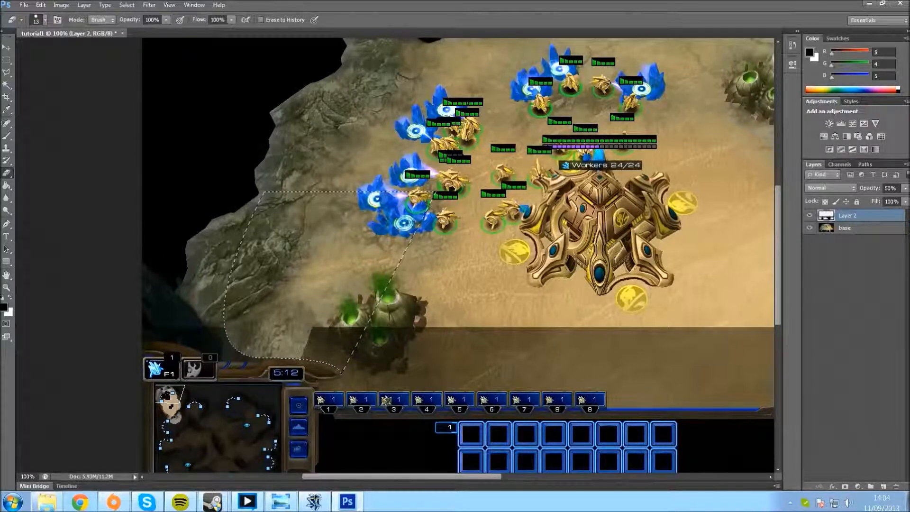
{"action": "mouse_move", "coordinate": [320, 332]}
{"action": "left_mouse_down"}
{"action": "mouse_move", "coordinate": [335, 315]}
{"action": "mouse_move", "coordinate": [342, 368]}
{"action": "mouse_move", "coordinate": [318, 359]}
{"action": "left_mouse_up"}
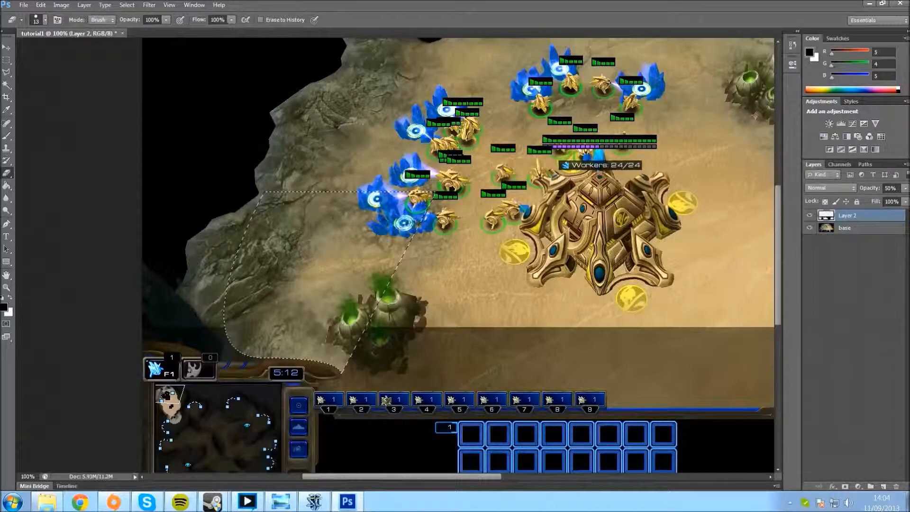
{"action": "key", "text": "ctrl+d"}
Step: Check the curved cutout above the clock in the full image with the base layer temporarily hidden
{"action": "key", "text": "ctrl+minus"}
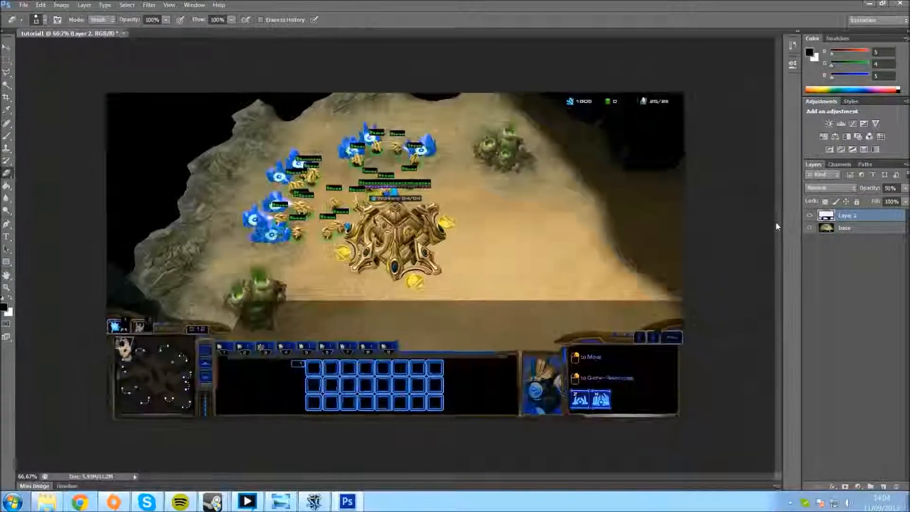
{"action": "key", "text": "ctrl+plus"}
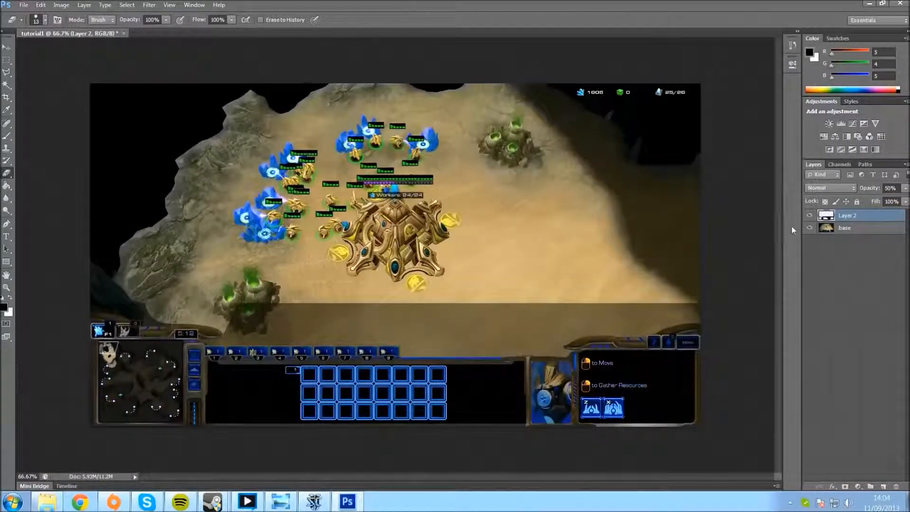
{"action": "left_click", "coordinate": [809, 228]}
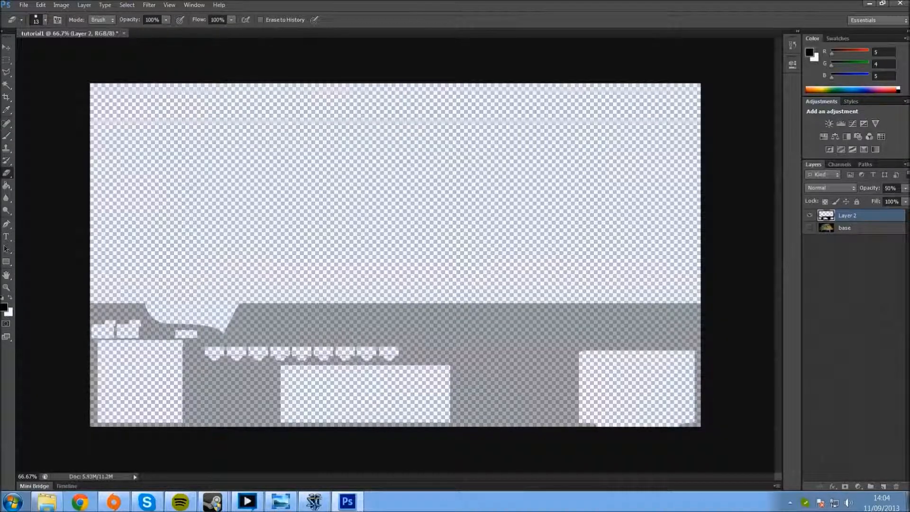
{"action": "left_click", "coordinate": [810, 228]}
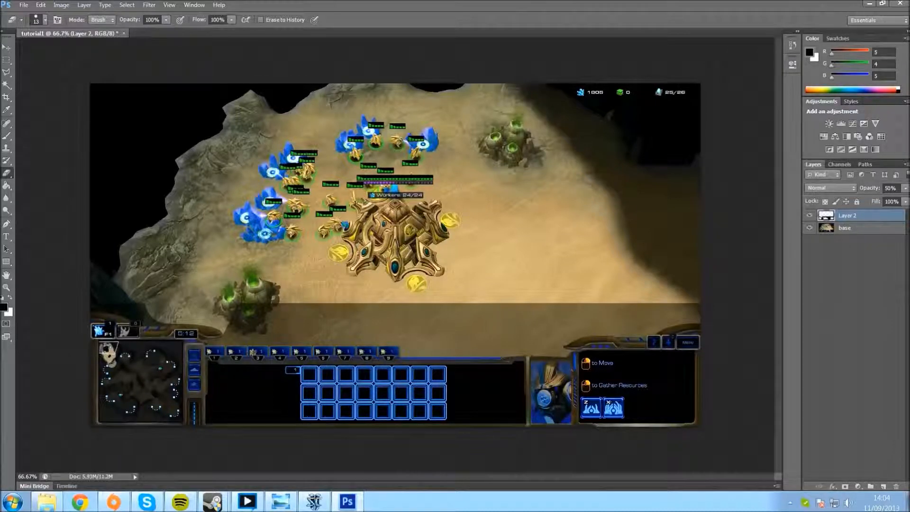
Step: Delete the rectangular strip of Layer 2 covering the terrain between the clock trim and the command panel trim
{"action": "left_click", "coordinate": [6, 60]}
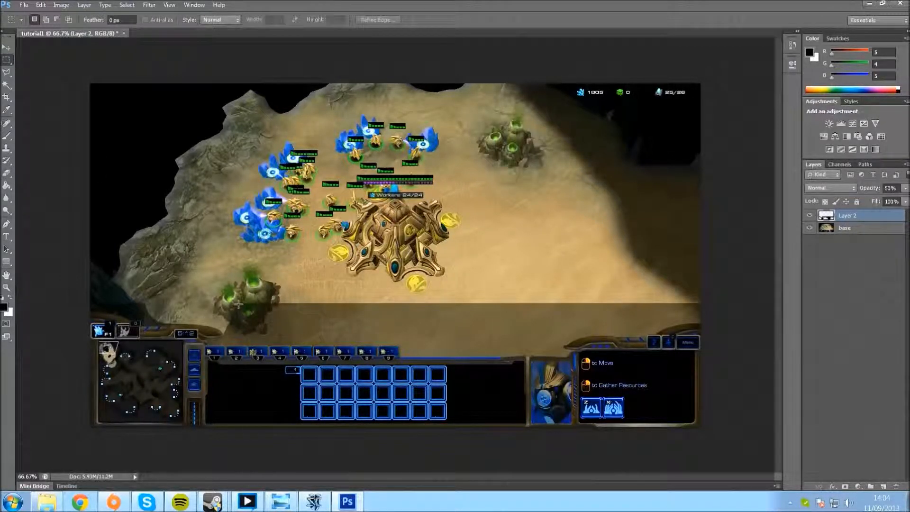
{"action": "left_click_drag", "start_coordinate": [238, 304], "coordinate": [545, 342]}
{"action": "left_click_drag", "start_coordinate": [547, 341], "coordinate": [554, 342]}
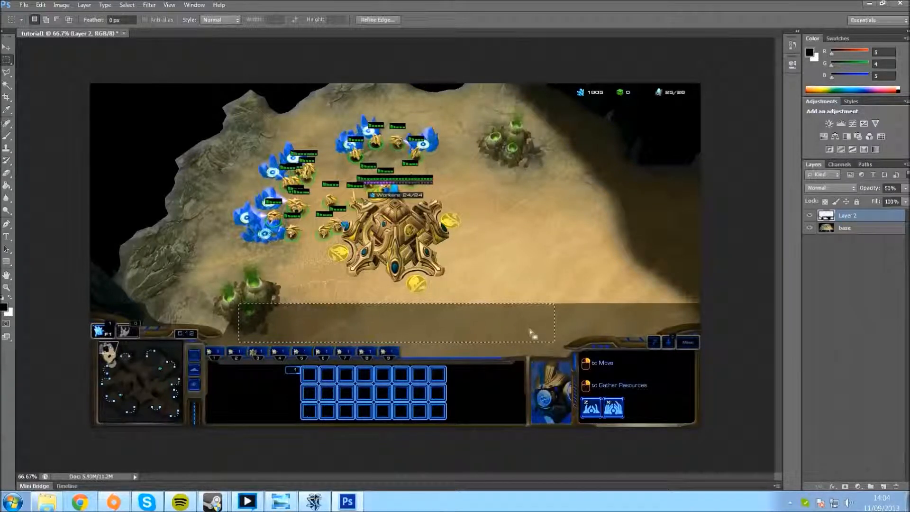
{"action": "key", "text": "Delete"}
Step: Cut away the leftover Layer 2 sliver beside the clock curve with a polygonal lasso selection, deselect, and check the edge with base temporarily hidden
{"action": "left_click", "coordinate": [6, 72]}
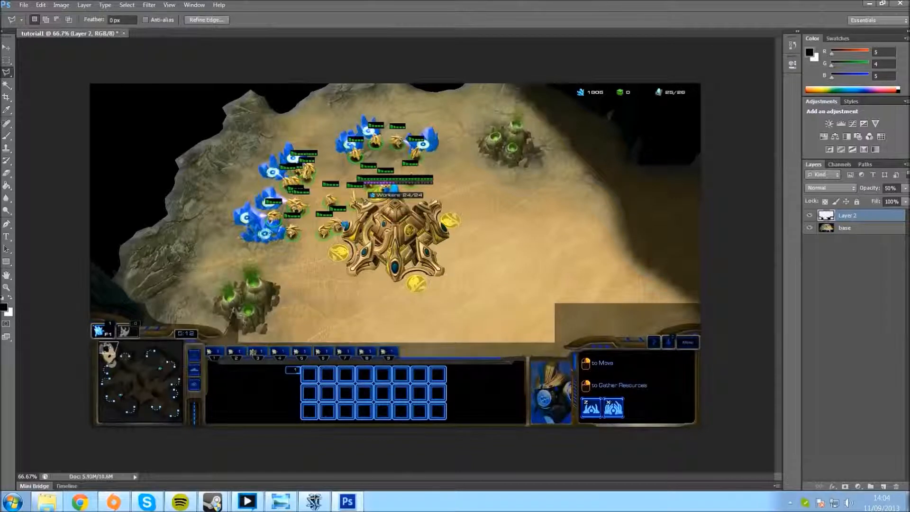
{"action": "left_click", "coordinate": [225, 341]}
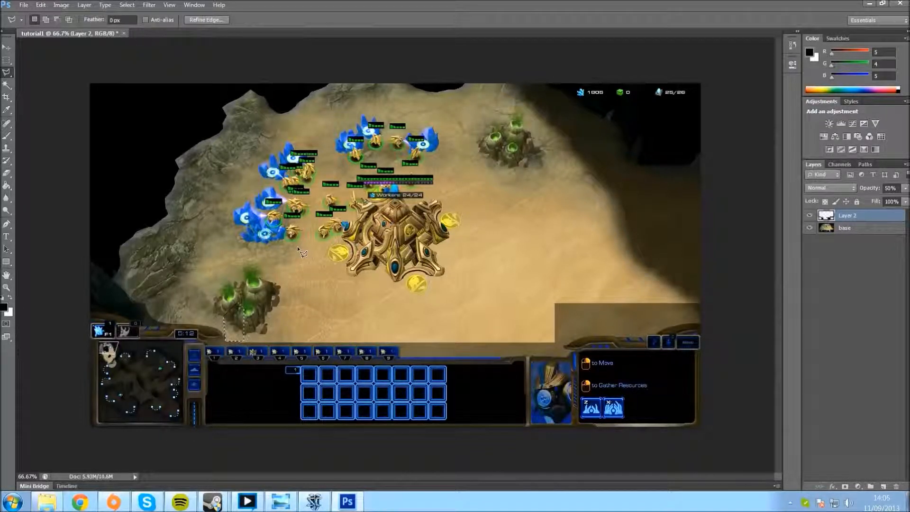
{"action": "key", "text": "ctrl+d"}
{"action": "left_click", "coordinate": [810, 228]}
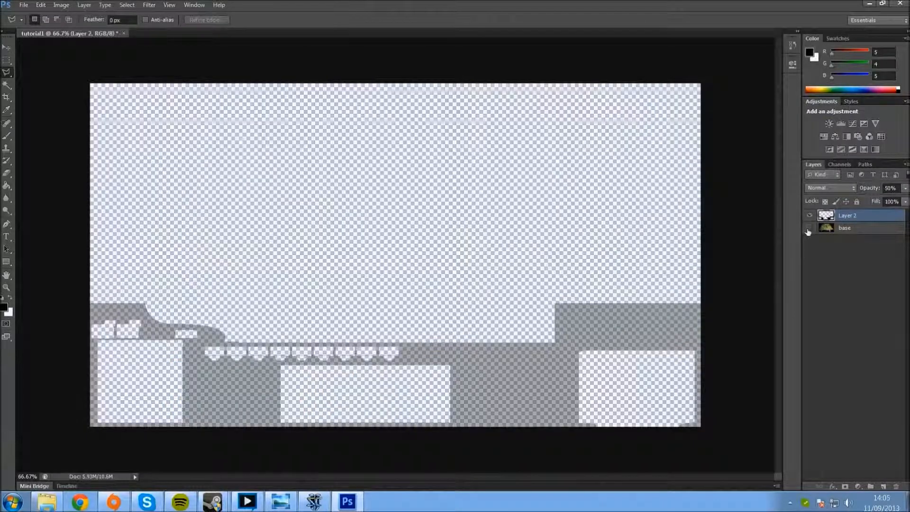
{"action": "left_click", "coordinate": [809, 228]}
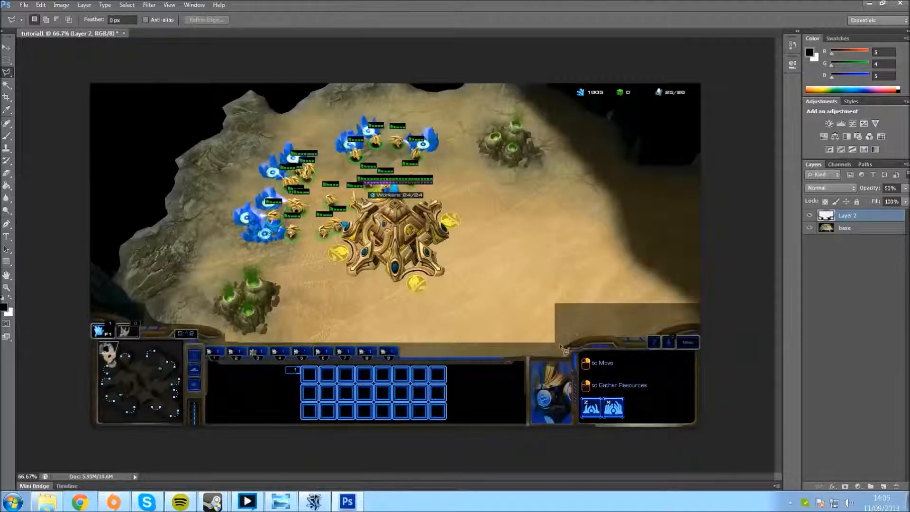
Step: Draw a closed Pen path curving along the trim above the command panel, then up and around the neighbouring terrain
{"action": "left_click", "coordinate": [7, 224]}
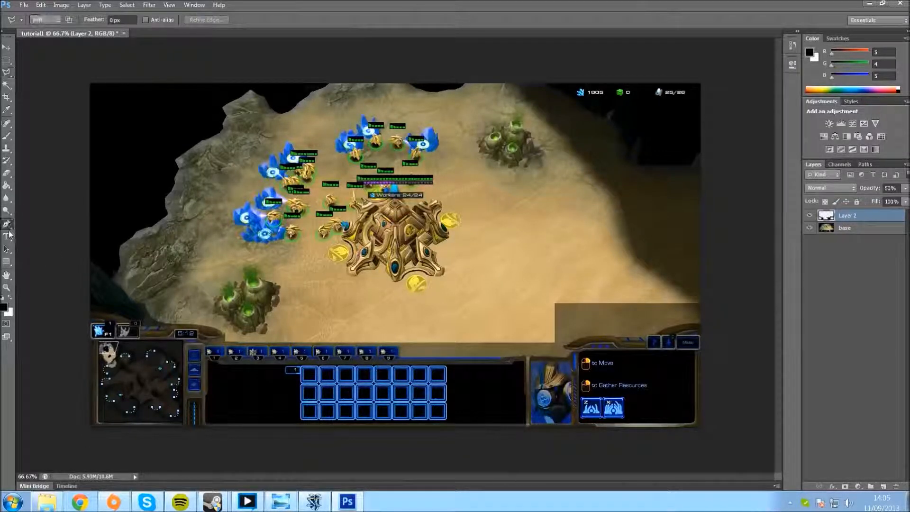
{"action": "key", "text": "ctrl+plus"}
{"action": "left_click_drag", "start_coordinate": [451, 475], "coordinate": [514, 475]}
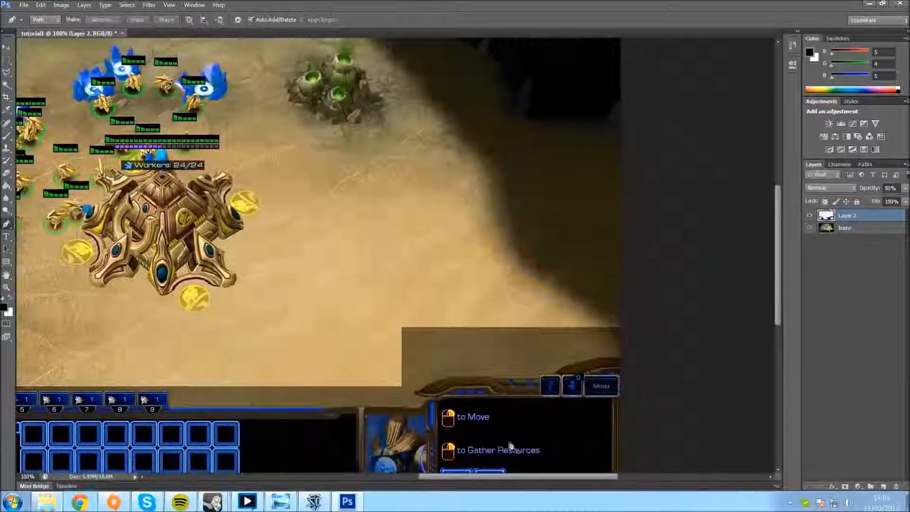
{"action": "left_click", "coordinate": [416, 394]}
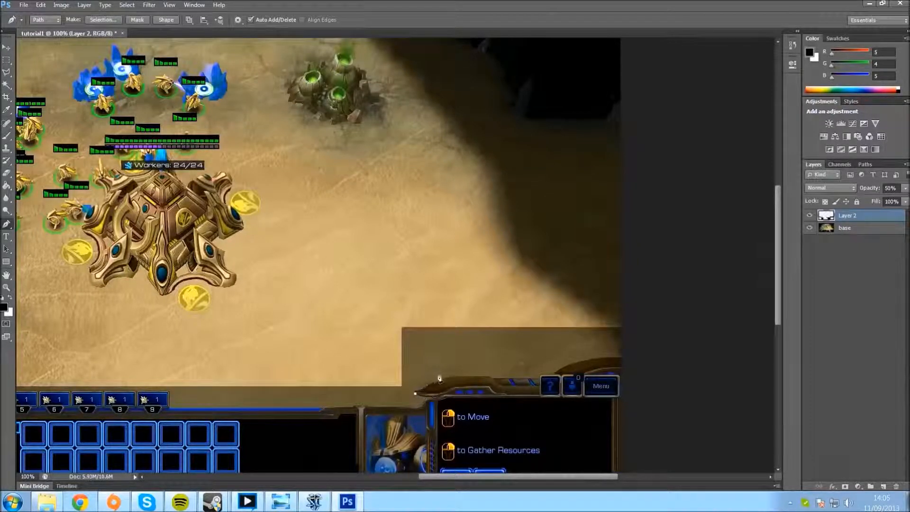
{"action": "left_click_drag", "start_coordinate": [530, 380], "coordinate": [671, 376]}
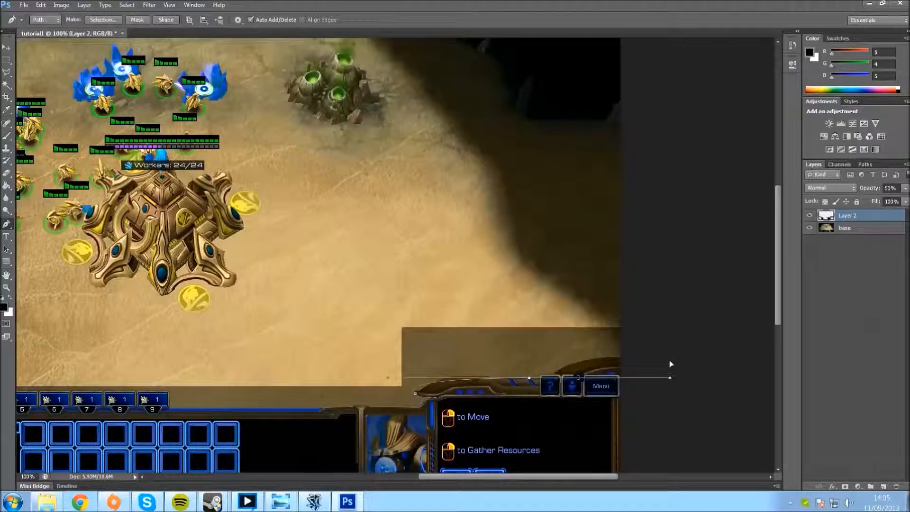
{"action": "key", "text": "ctrl+z"}
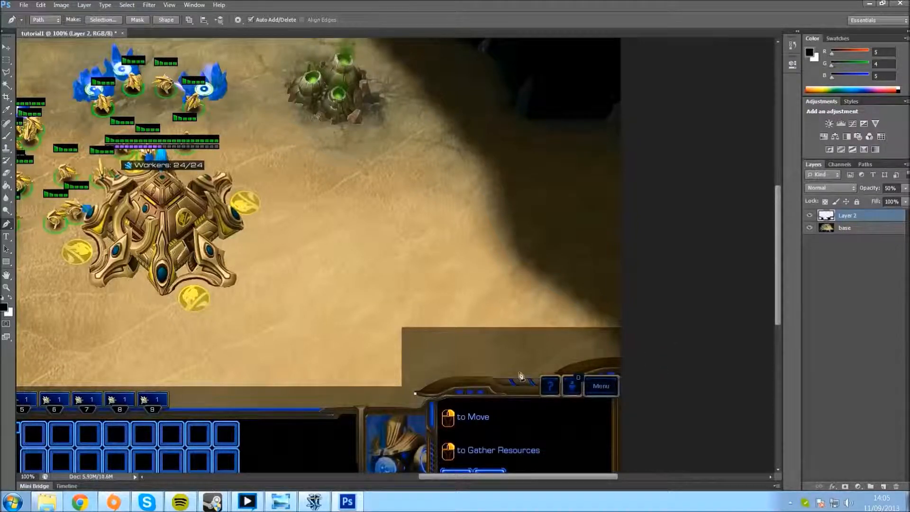
{"action": "left_click_drag", "start_coordinate": [509, 369], "coordinate": [581, 370]}
{"action": "left_click", "coordinate": [509, 189]}
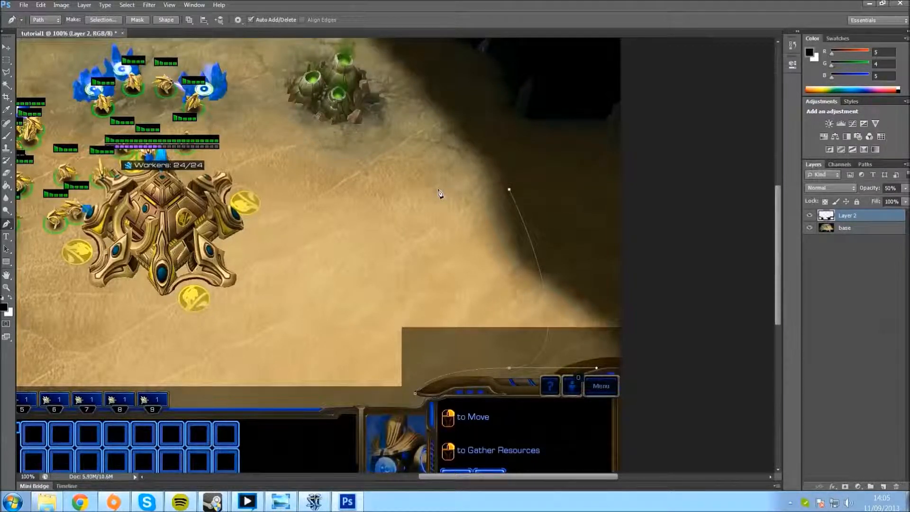
{"action": "left_click", "coordinate": [344, 199], "text": "shift"}
{"action": "left_click", "coordinate": [351, 373], "text": "shift"}
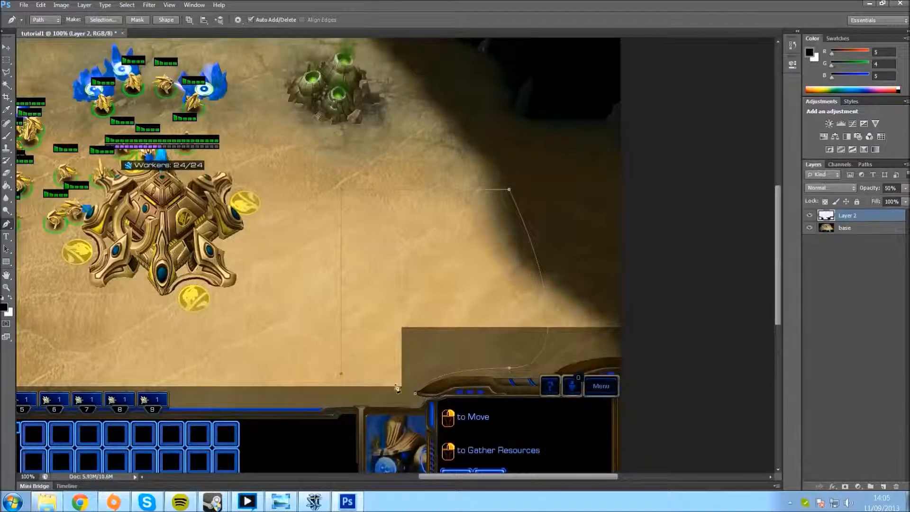
{"action": "left_click", "coordinate": [417, 373], "text": "shift"}
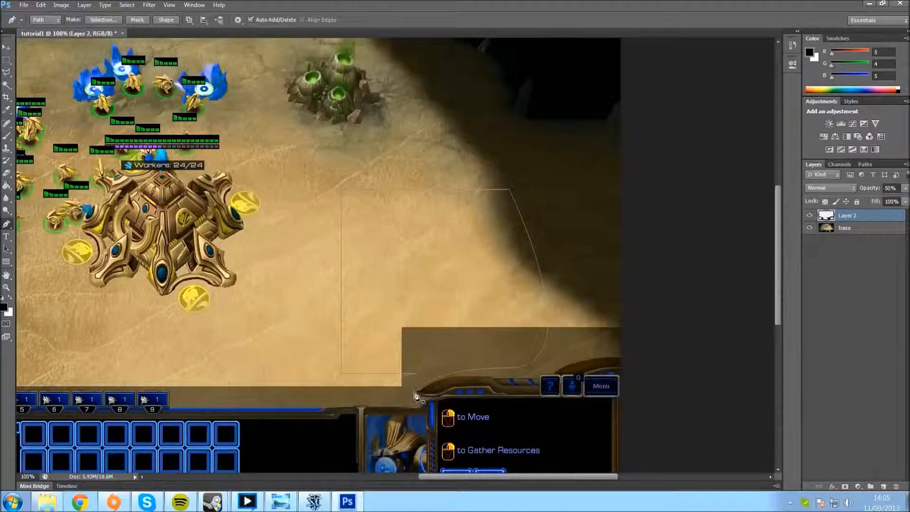
Step: Convert the path above the command panel to a selection, erase Layer 2 inside it and deselect
{"action": "key", "text": "ctrl+Return"}
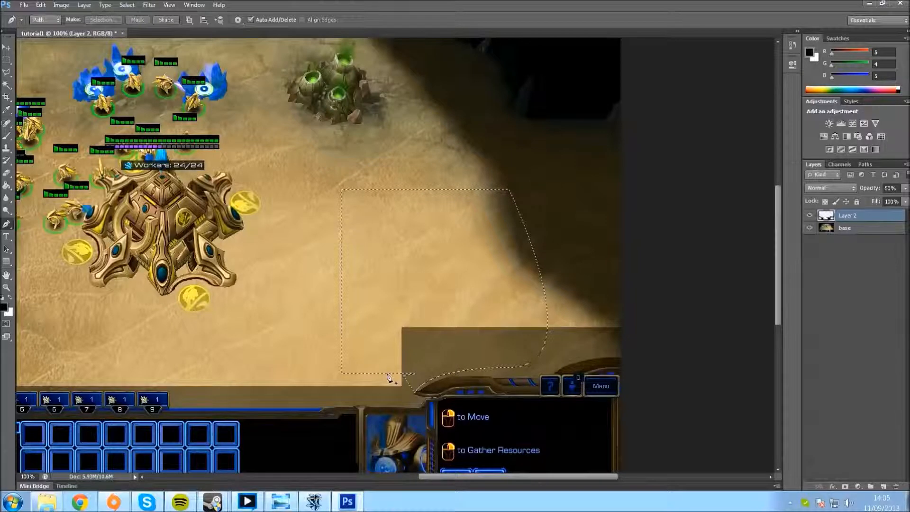
{"action": "left_click", "coordinate": [7, 173]}
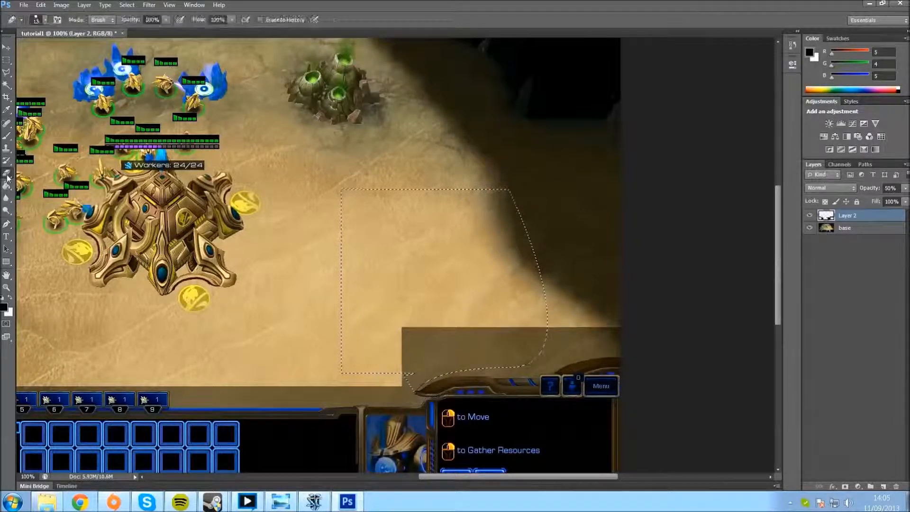
{"action": "mouse_move", "coordinate": [407, 370]}
{"action": "left_mouse_down"}
{"action": "mouse_move", "coordinate": [407, 353]}
{"action": "mouse_move", "coordinate": [414, 381]}
{"action": "mouse_move", "coordinate": [441, 340]}
{"action": "mouse_move", "coordinate": [411, 386]}
{"action": "mouse_move", "coordinate": [429, 335]}
{"action": "mouse_move", "coordinate": [443, 332]}
{"action": "mouse_move", "coordinate": [450, 360]}
{"action": "mouse_move", "coordinate": [457, 332]}
{"action": "mouse_move", "coordinate": [464, 369]}
{"action": "mouse_move", "coordinate": [472, 334]}
{"action": "mouse_move", "coordinate": [550, 331]}
{"action": "mouse_move", "coordinate": [474, 335]}
{"action": "mouse_move", "coordinate": [545, 351]}
{"action": "mouse_move", "coordinate": [447, 344]}
{"action": "mouse_move", "coordinate": [529, 356]}
{"action": "mouse_move", "coordinate": [454, 364]}
{"action": "mouse_move", "coordinate": [541, 352]}
{"action": "mouse_move", "coordinate": [525, 361]}
{"action": "left_mouse_up"}
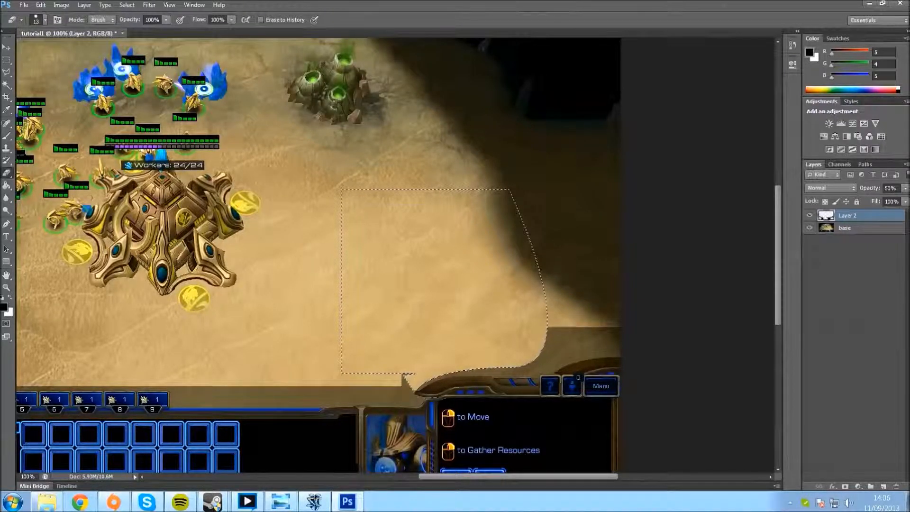
{"action": "key", "text": "ctrl+d"}
Step: Compare the full overlay silhouette with and without the base layer, leaving base hidden
{"action": "left_click", "coordinate": [810, 228]}
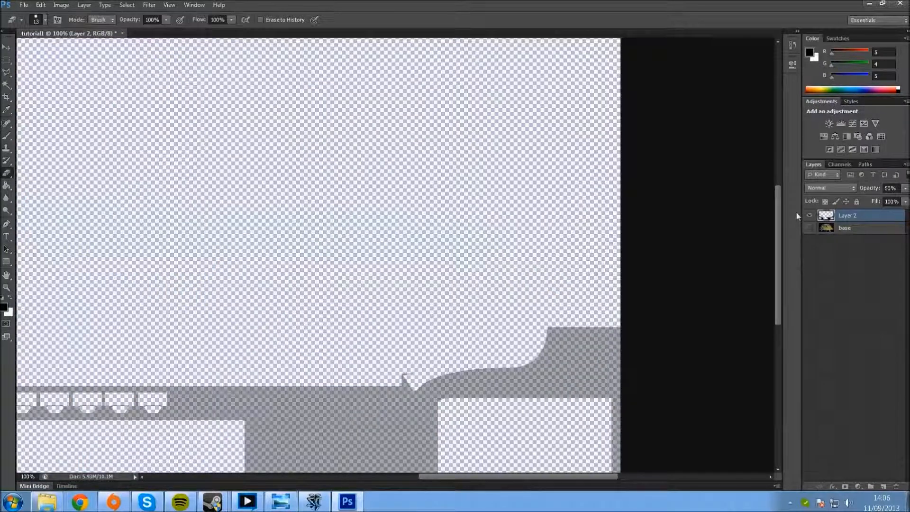
{"action": "key", "text": "ctrl+minus"}
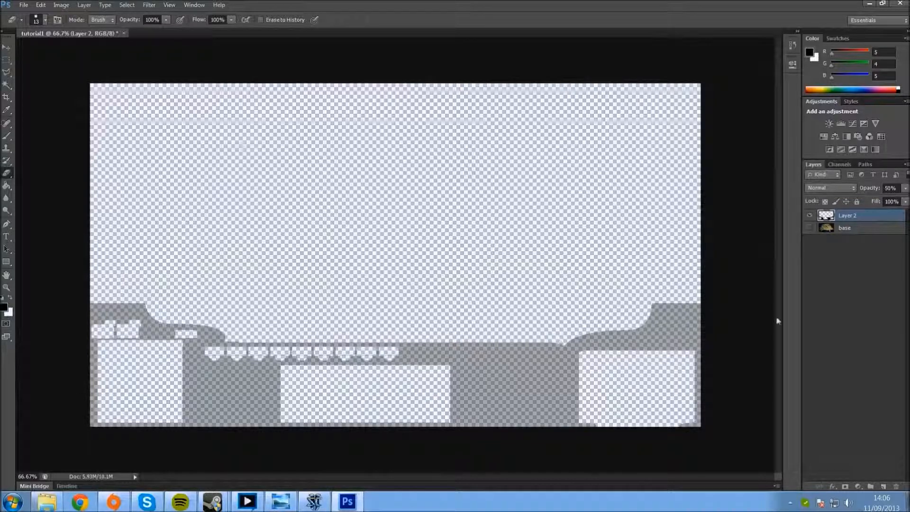
{"action": "left_click", "coordinate": [808, 229]}
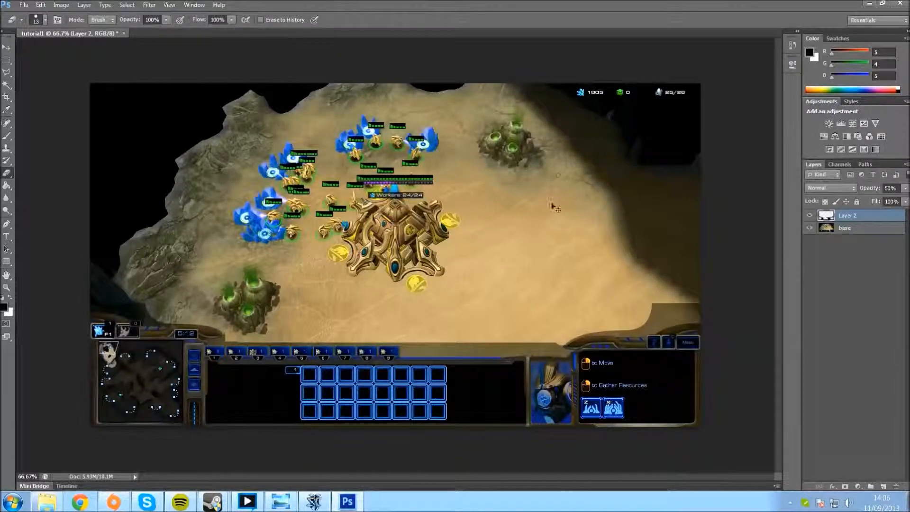
{"action": "left_click", "coordinate": [810, 228]}
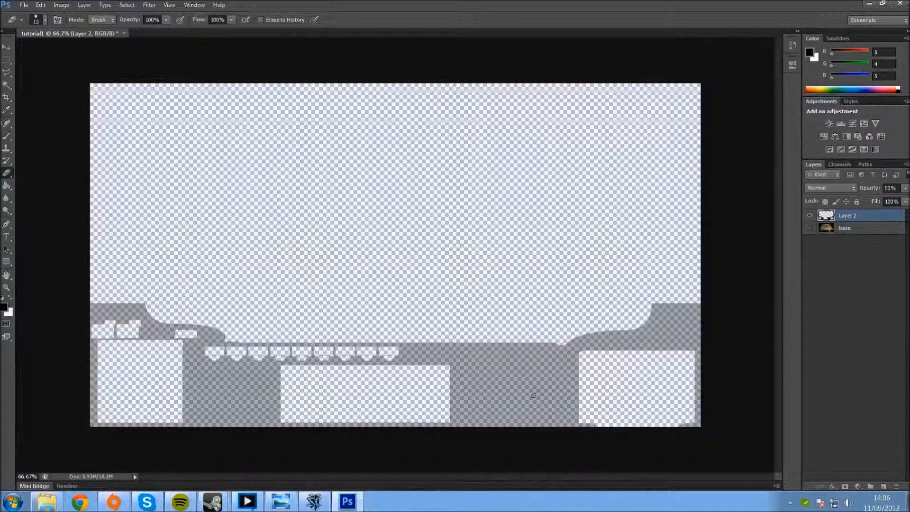
Step: Cut a rectangular portrait gap through Layer 2 between the centre and command panels, widen it to the command panel trim, and check it against base
{"action": "left_click", "coordinate": [7, 60]}
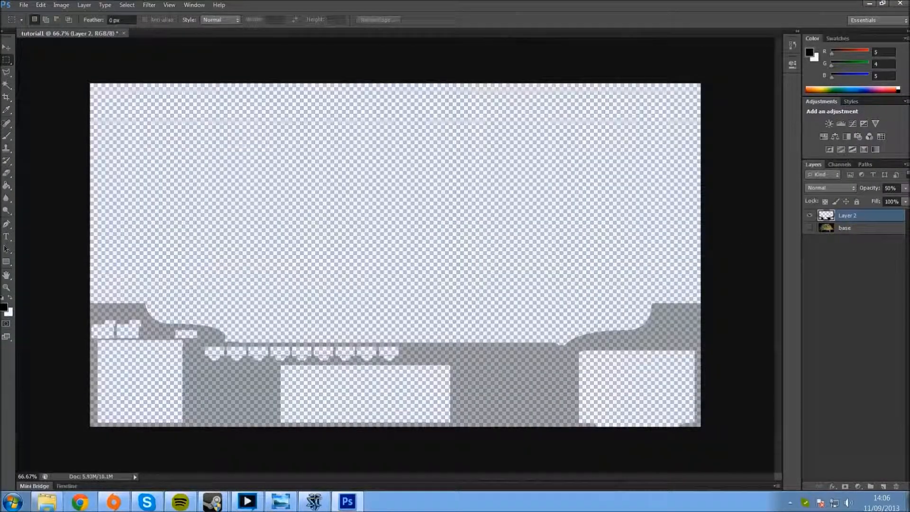
{"action": "left_click_drag", "start_coordinate": [481, 321], "coordinate": [551, 427]}
{"action": "left_click_drag", "start_coordinate": [550, 426], "coordinate": [554, 427]}
{"action": "key", "text": "Delete"}
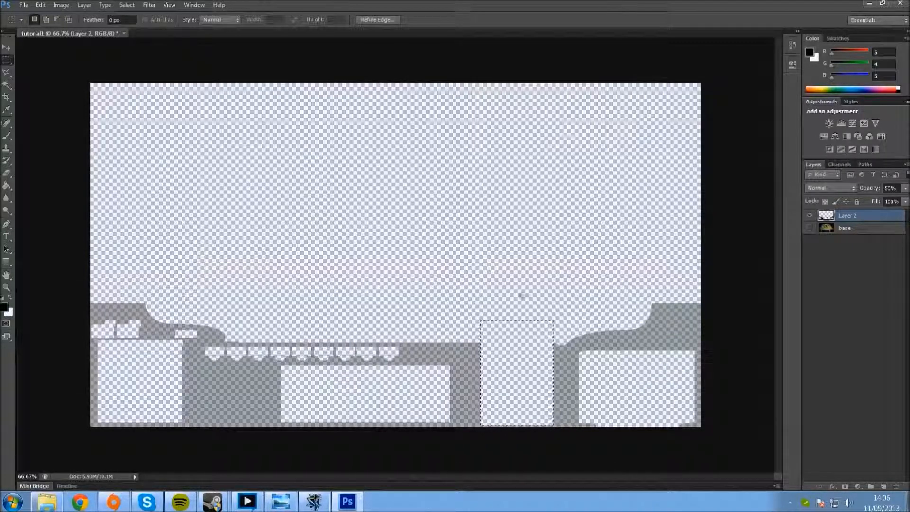
{"action": "left_click_drag", "start_coordinate": [527, 377], "coordinate": [533, 380]}
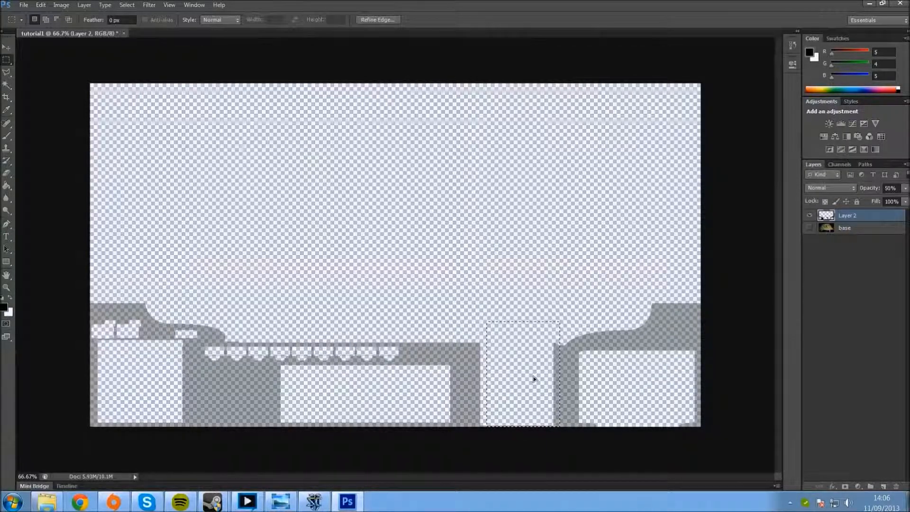
{"action": "left_click_drag", "start_coordinate": [507, 365], "coordinate": [509, 365]}
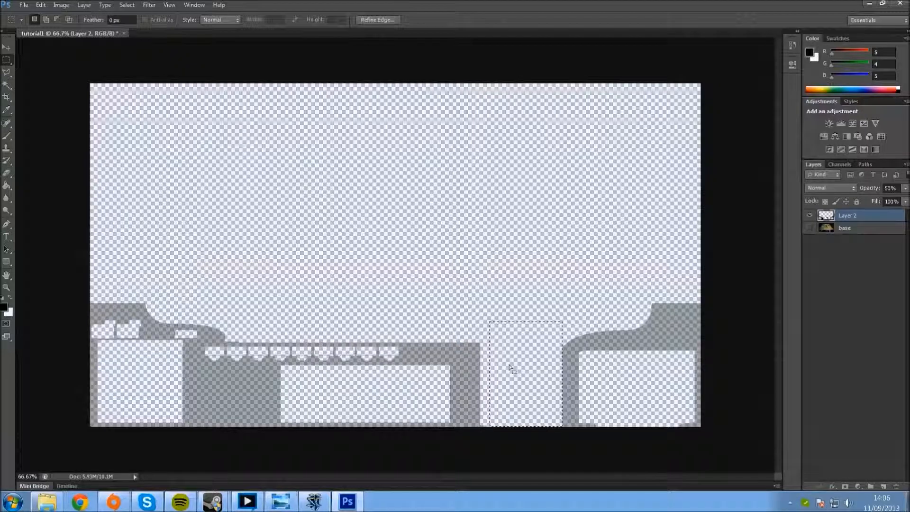
{"action": "left_click", "coordinate": [564, 361]}
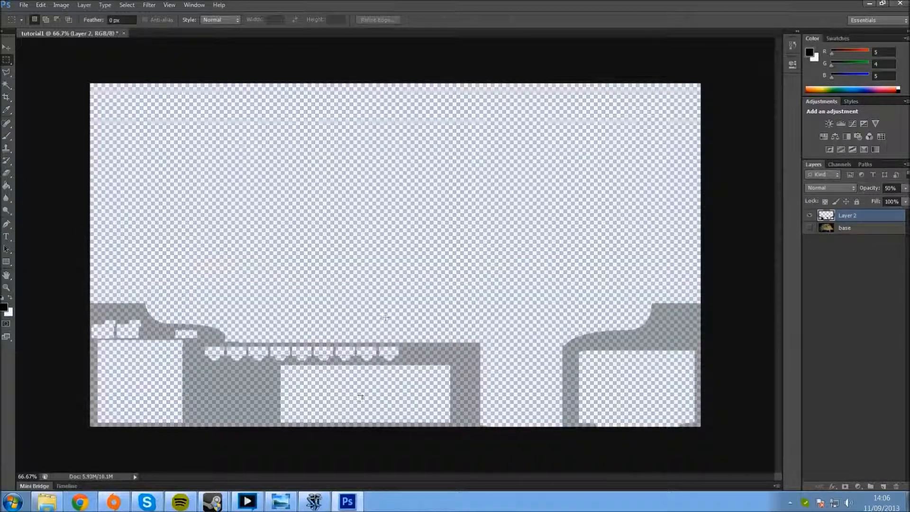
{"action": "left_click", "coordinate": [809, 229]}
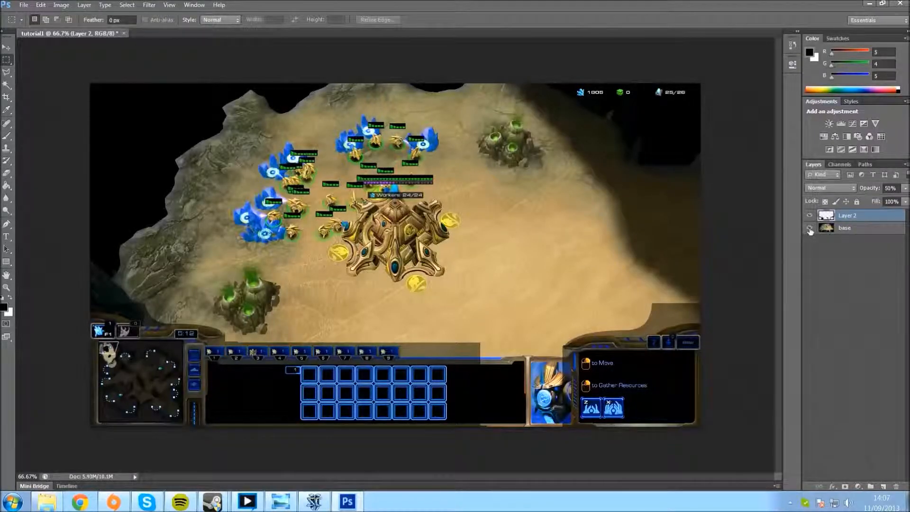
{"action": "left_click", "coordinate": [809, 229]}
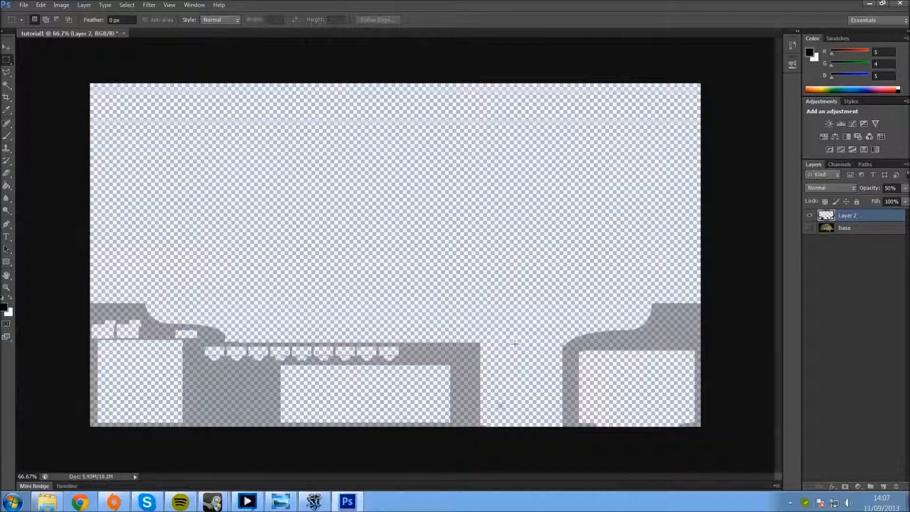
Step: Add a new layer below Layer 2 and outline the portrait gap with a polygonal selection extending past the canvas's lower edge
{"action": "left_click", "coordinate": [883, 487]}
{"action": "left_click_drag", "start_coordinate": [865, 220], "coordinate": [866, 233]}
{"action": "key", "text": "l"}
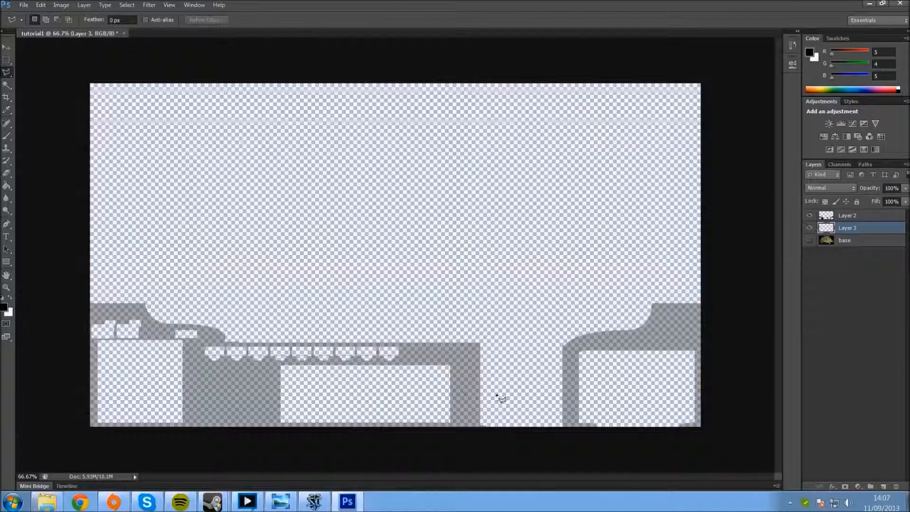
{"action": "left_click", "coordinate": [480, 345]}
{"action": "left_click", "coordinate": [540, 345]}
{"action": "left_click", "coordinate": [563, 447]}
{"action": "left_click", "coordinate": [475, 447]}
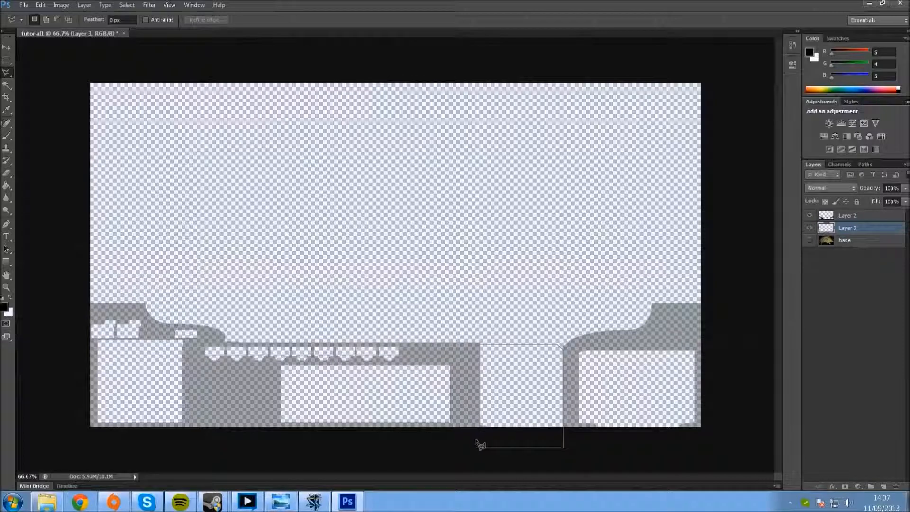
{"action": "left_click", "coordinate": [490, 346]}
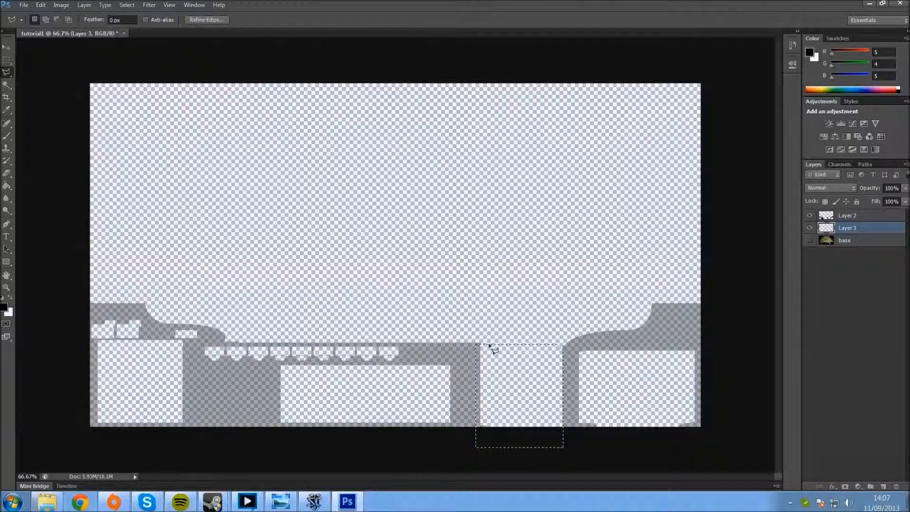
Step: Fill the portrait gap selection on Layer 3 with the black foreground colour and deselect
{"action": "left_click", "coordinate": [10, 185]}
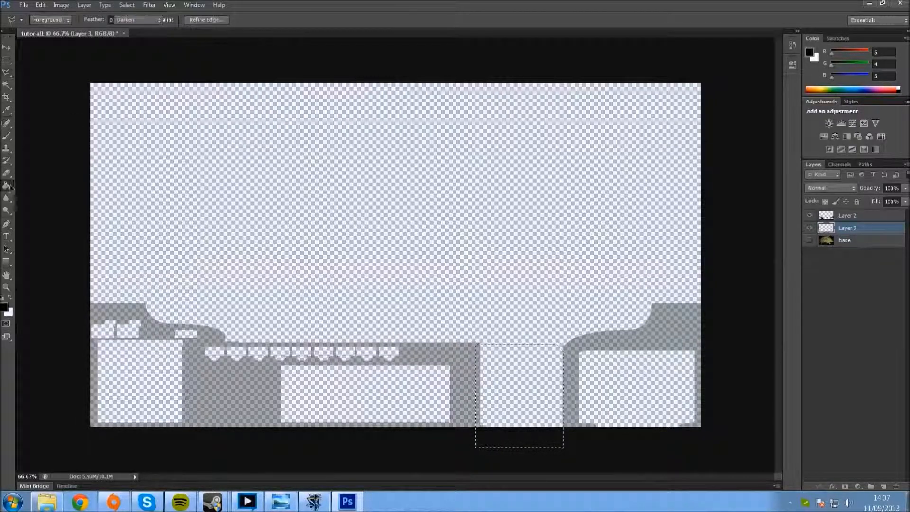
{"action": "left_click", "coordinate": [503, 390]}
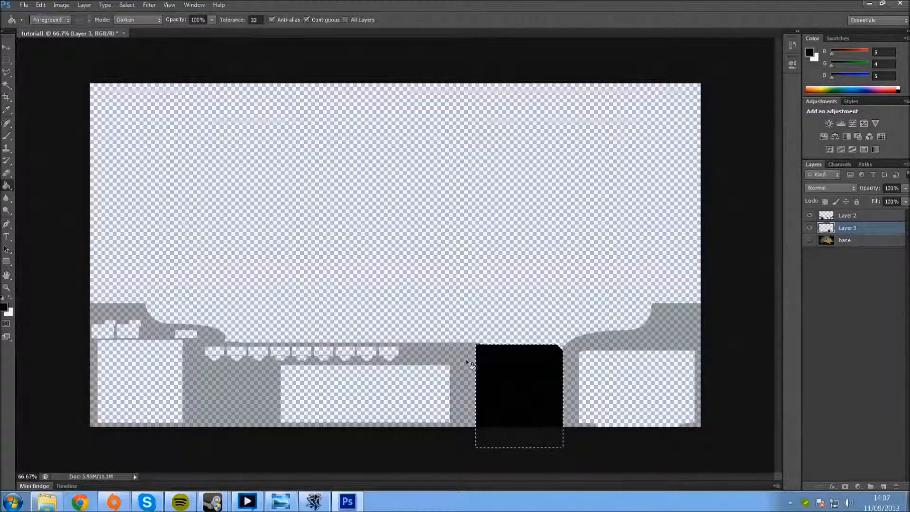
{"action": "key", "text": "ctrl+d"}
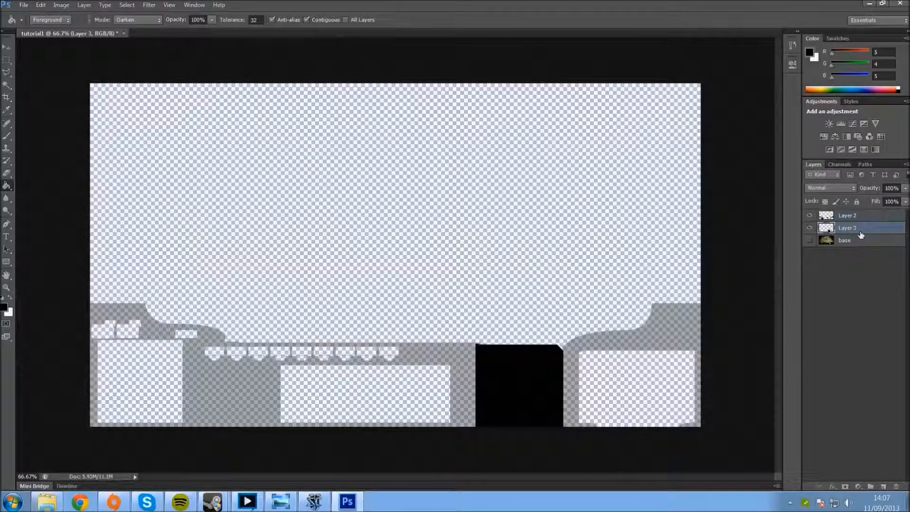
{"action": "left_click", "coordinate": [812, 242]}
{"action": "left_click", "coordinate": [811, 243]}
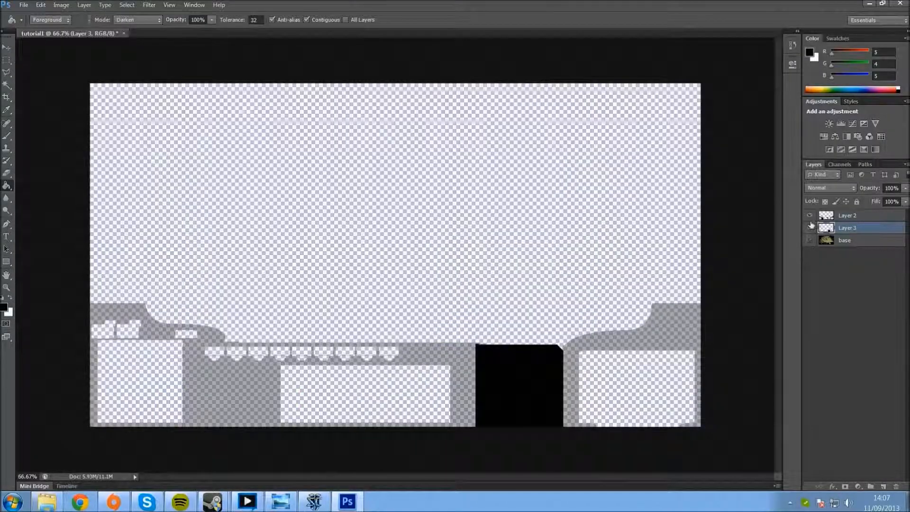
Step: Reduce Layer 3's opacity to 39% and move it above Layer 2 in the layer stack
{"action": "left_click", "coordinate": [906, 188]}
{"action": "mouse_move", "coordinate": [903, 201]}
{"action": "left_mouse_down"}
{"action": "mouse_move", "coordinate": [884, 201]}
{"action": "mouse_move", "coordinate": [903, 202]}
{"action": "left_mouse_up"}
{"action": "left_click_drag", "start_coordinate": [883, 201], "coordinate": [877, 200]}
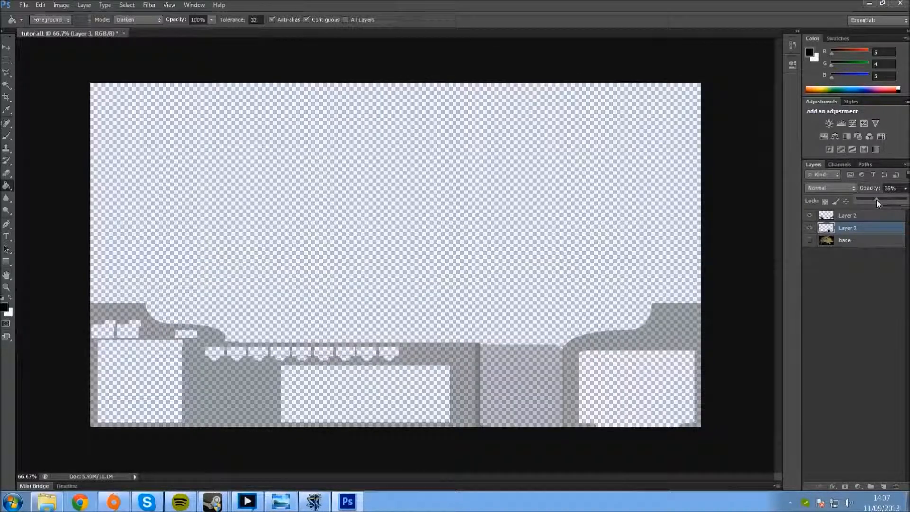
{"action": "left_click", "coordinate": [855, 216]}
{"action": "mouse_move", "coordinate": [855, 216]}
{"action": "left_mouse_down"}
{"action": "mouse_move", "coordinate": [853, 238]}
{"action": "mouse_move", "coordinate": [853, 214]}
{"action": "left_mouse_up"}
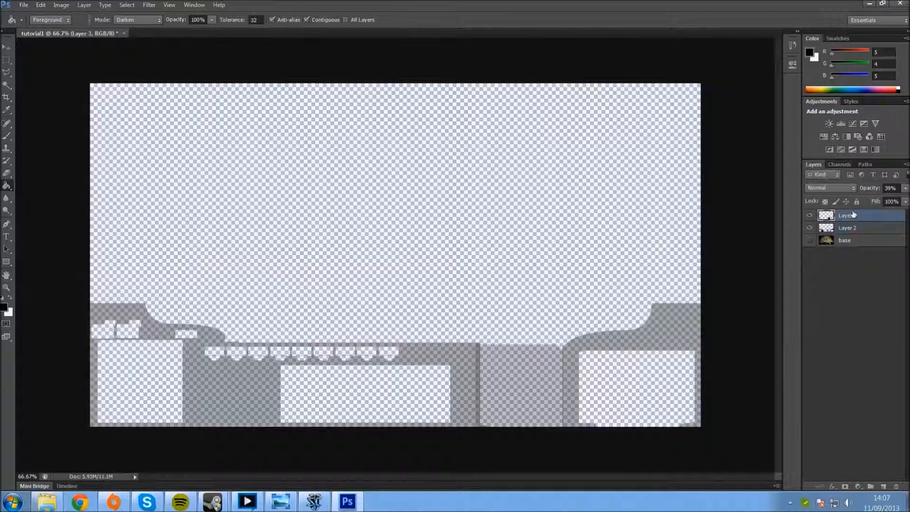
Step: Hide Layer 2, cut a rectangular opening inside Layer 3's portrait block to leave a frame around it, and deselect
{"action": "left_click", "coordinate": [7, 60]}
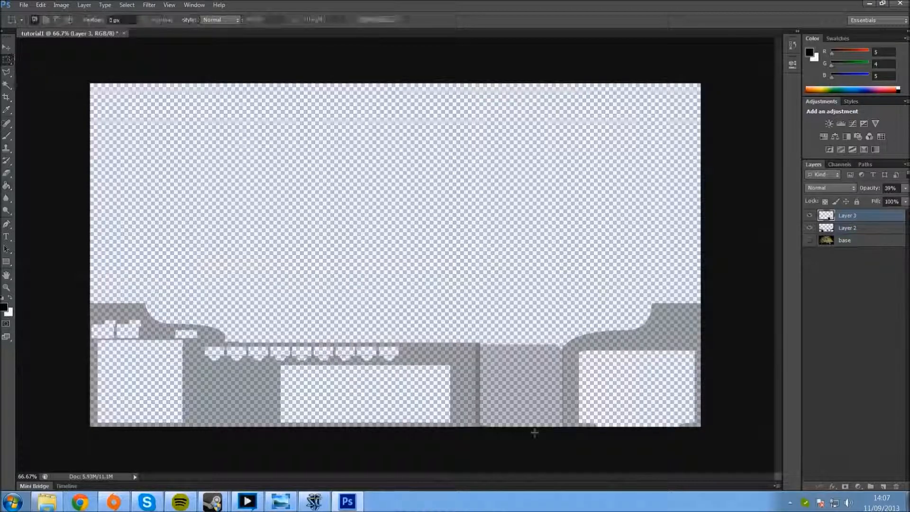
{"action": "left_click", "coordinate": [810, 228]}
{"action": "left_click_drag", "start_coordinate": [490, 359], "coordinate": [549, 421]}
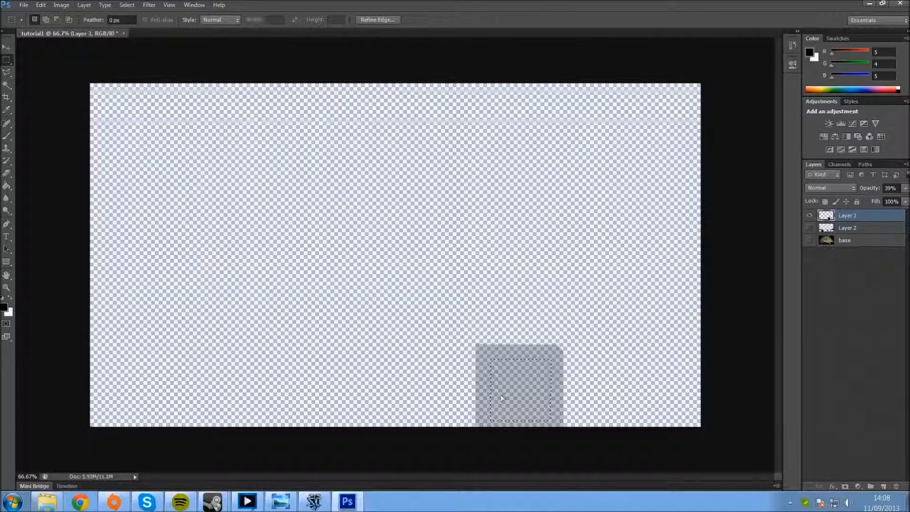
{"action": "key", "text": "Delete"}
{"action": "key", "text": "ctrl+d"}
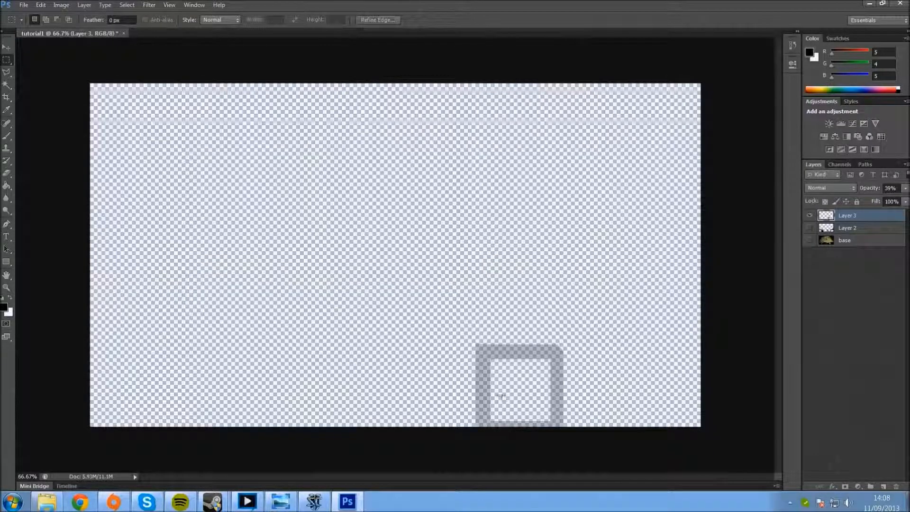
Step: Show Layer 2 again and check the portrait frame against base, leaving base hidden and Layer 3 visible
{"action": "left_click", "coordinate": [810, 228]}
{"action": "left_click", "coordinate": [809, 240]}
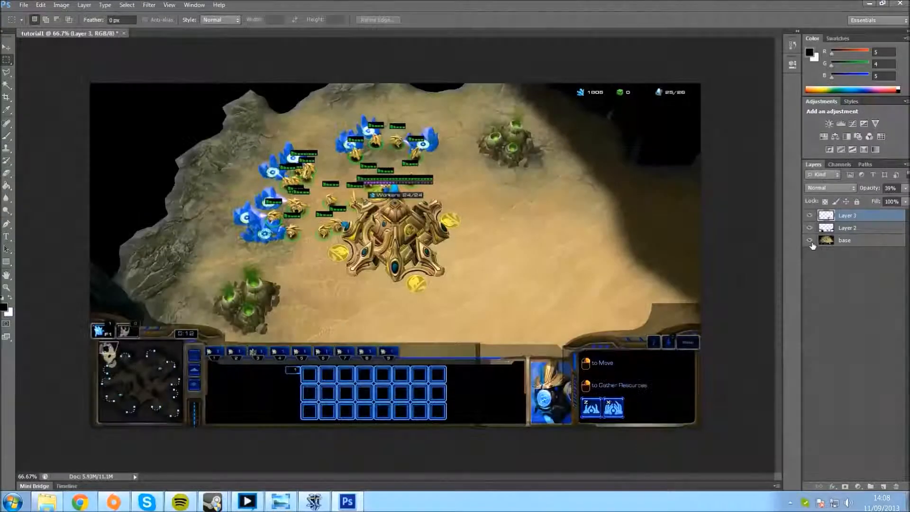
{"action": "left_click", "coordinate": [809, 240]}
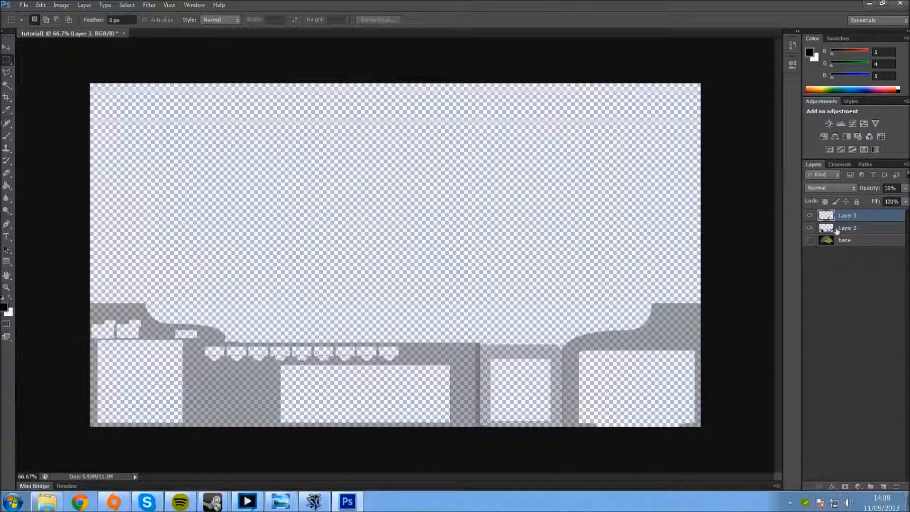
{"action": "left_click", "coordinate": [810, 216]}
{"action": "left_click", "coordinate": [810, 216]}
Step: Set Layer 2's opacity to 100% and compare the solid overlay with and without base, leaving base hidden
{"action": "left_click", "coordinate": [906, 188]}
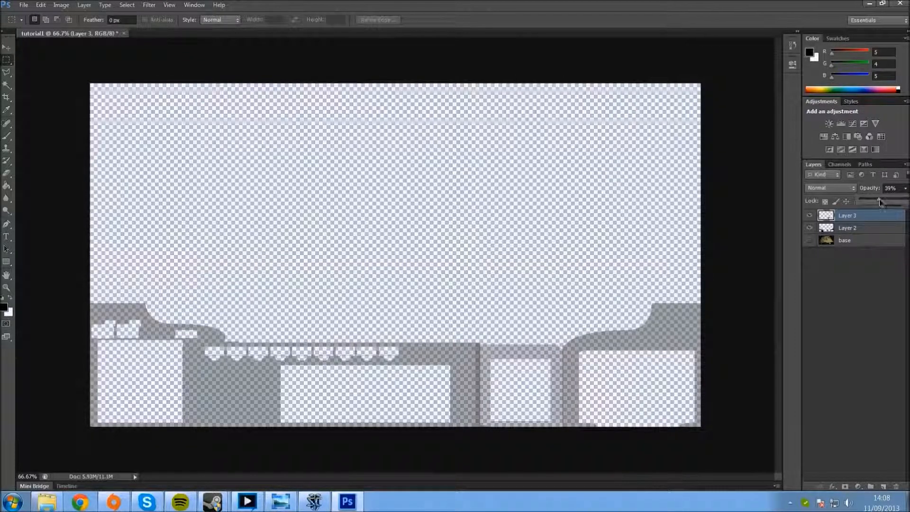
{"action": "left_click_drag", "start_coordinate": [880, 202], "coordinate": [885, 203]}
{"action": "left_click", "coordinate": [864, 227]}
{"action": "left_click", "coordinate": [903, 189]}
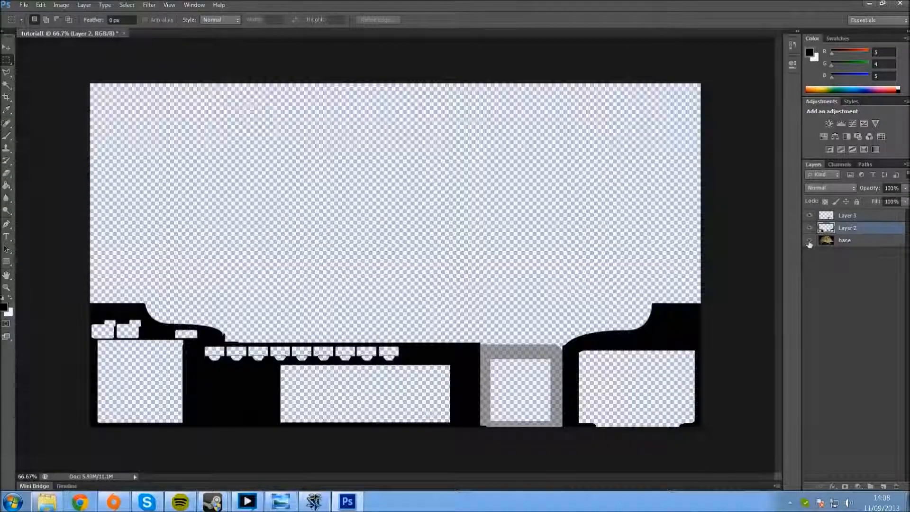
{"action": "left_click", "coordinate": [809, 242]}
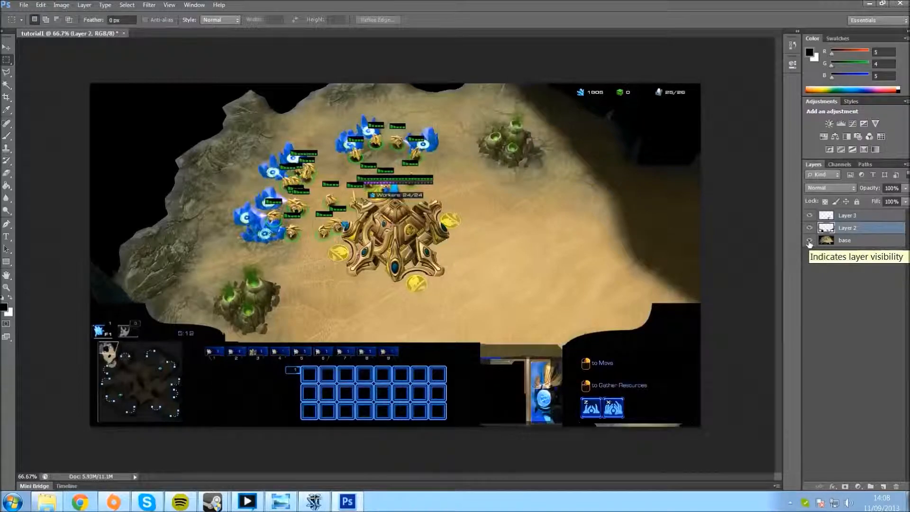
{"action": "left_click", "coordinate": [810, 242]}
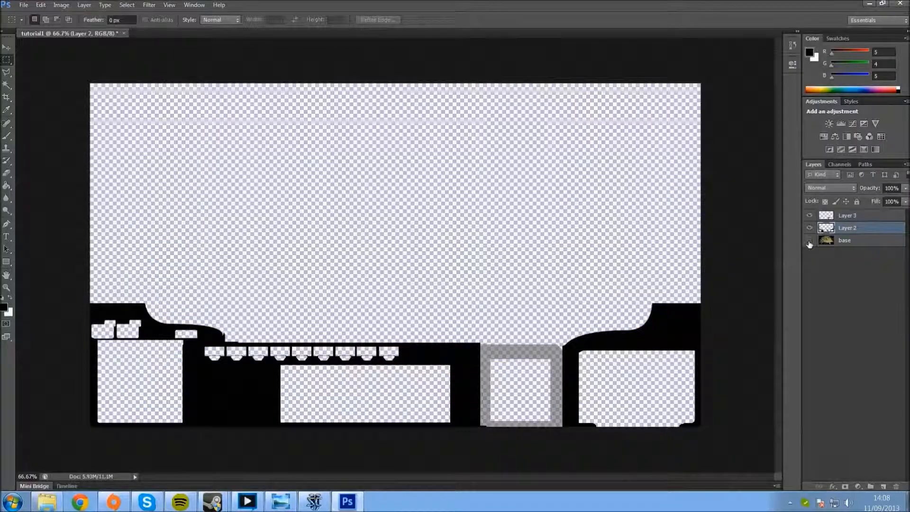
{"action": "left_click", "coordinate": [809, 243]}
{"action": "left_click", "coordinate": [810, 242]}
Step: Erase a strip along the upper edge of Layer 2's command panel out to the canvas edge to lower it
{"action": "left_click", "coordinate": [6, 173]}
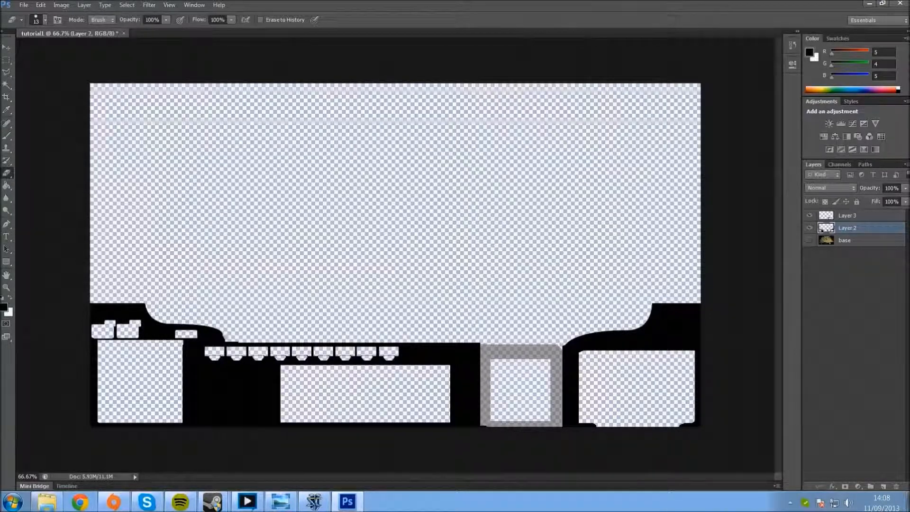
{"action": "left_click_drag", "start_coordinate": [670, 303], "coordinate": [688, 304]}
{"action": "left_click_drag", "start_coordinate": [649, 310], "coordinate": [703, 310]}
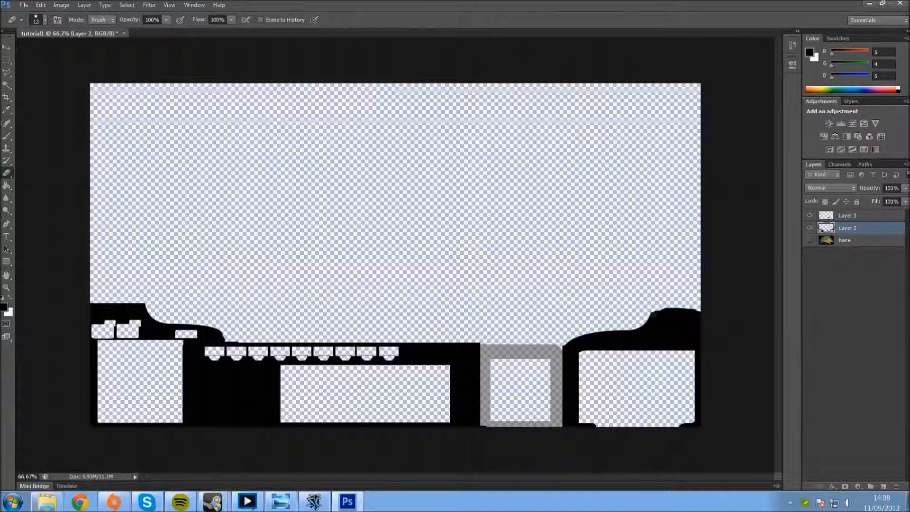
{"action": "left_click_drag", "start_coordinate": [655, 311], "coordinate": [703, 314]}
Step: Switch to Chrome and close the XSplit, Twitch, Twitter and Outlook tabs
{"action": "left_click", "coordinate": [80, 503]}
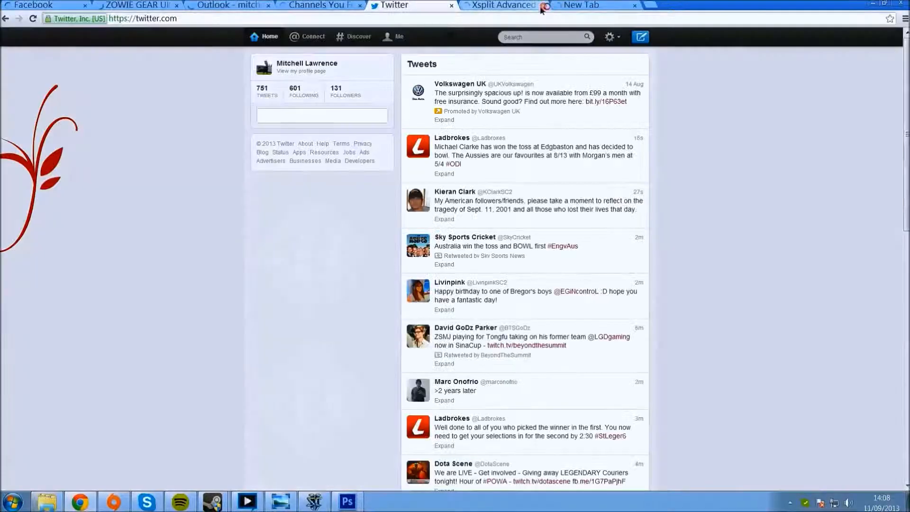
{"action": "left_click", "coordinate": [543, 5]}
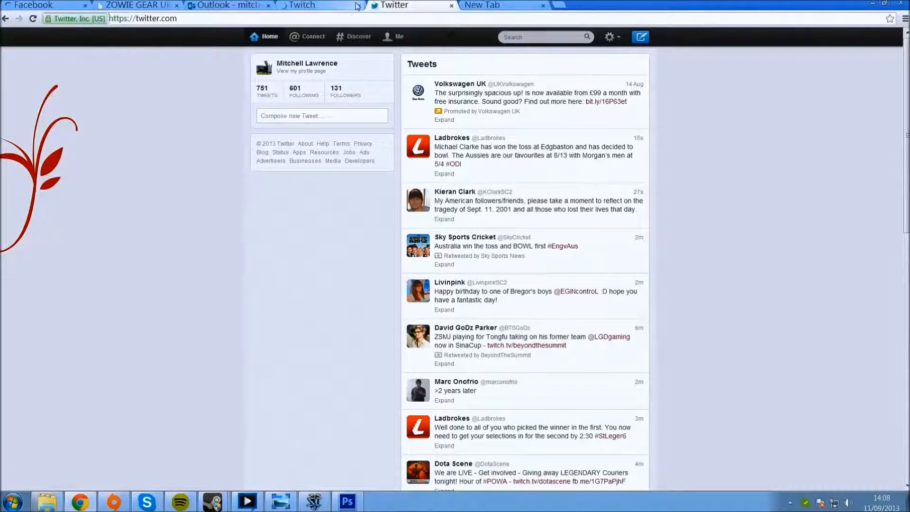
{"action": "left_click", "coordinate": [452, 6]}
{"action": "left_click", "coordinate": [268, 5]}
{"action": "left_click", "coordinate": [268, 5]}
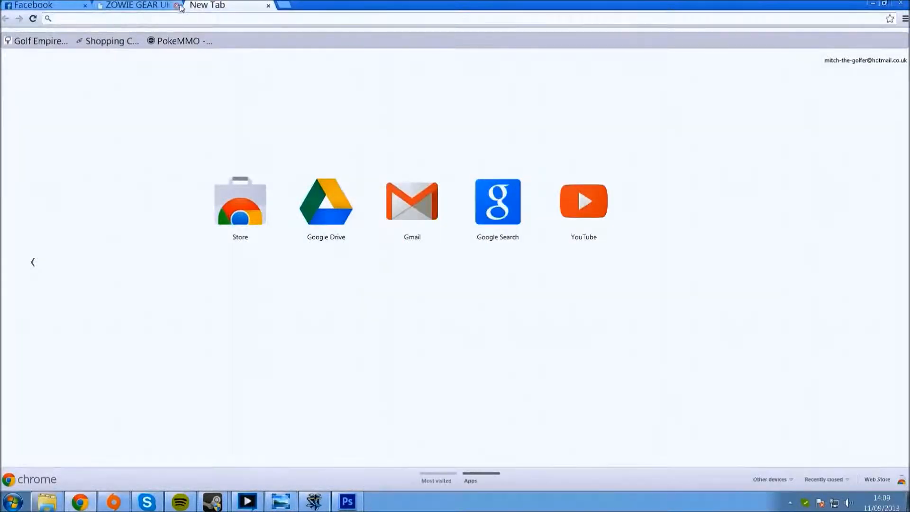
Step: Open Google Images and search for "marble"
{"action": "left_click", "coordinate": [498, 204]}
{"action": "left_click", "coordinate": [89, 35]}
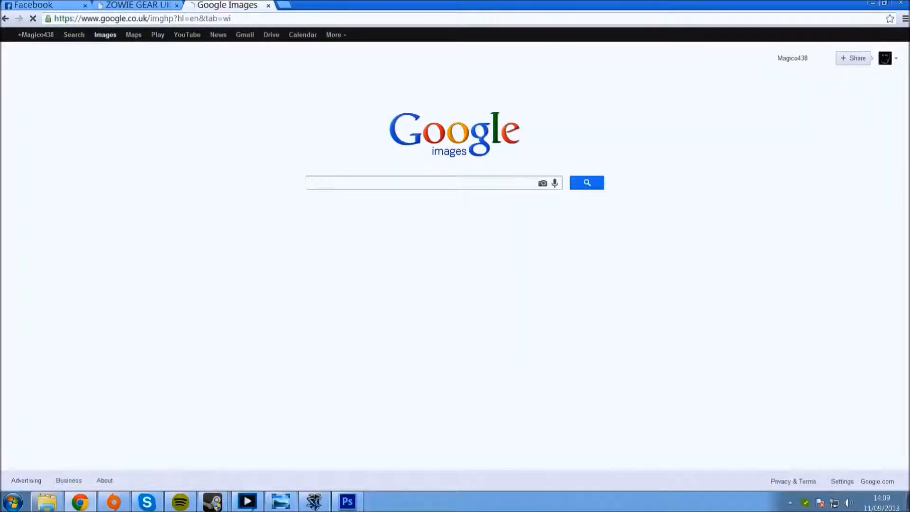
{"action": "type", "text": "marble"}
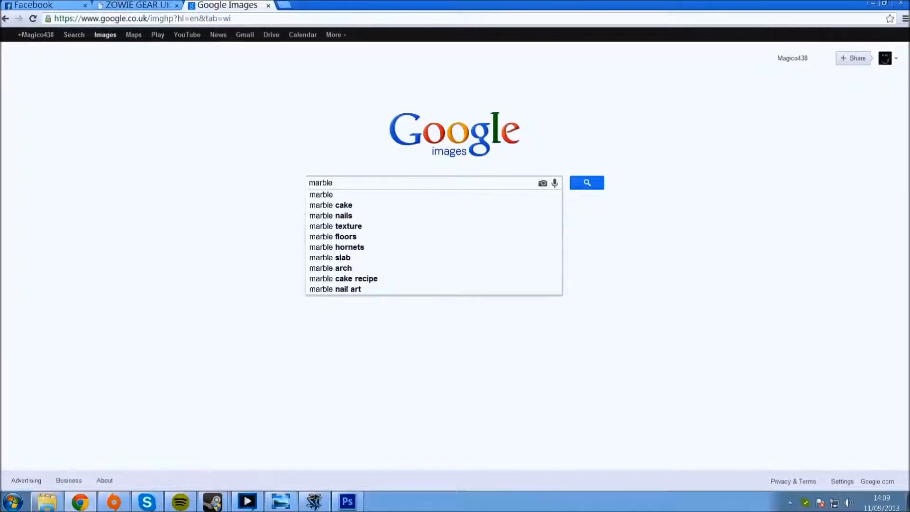
{"action": "key", "text": "Return"}
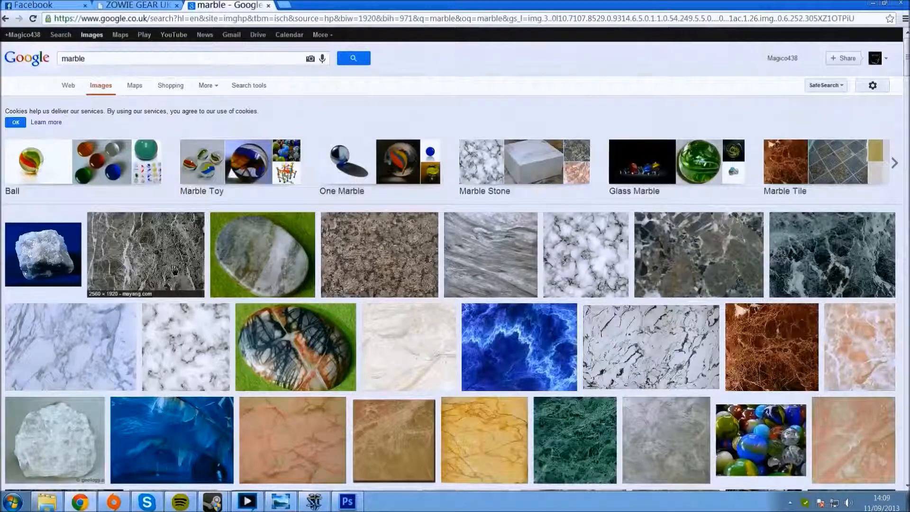
Step: Copy the preview of the grey veined 2560 × 1920 marble texture and paste it into the Photoshop overlay document
{"action": "left_click", "coordinate": [174, 270]}
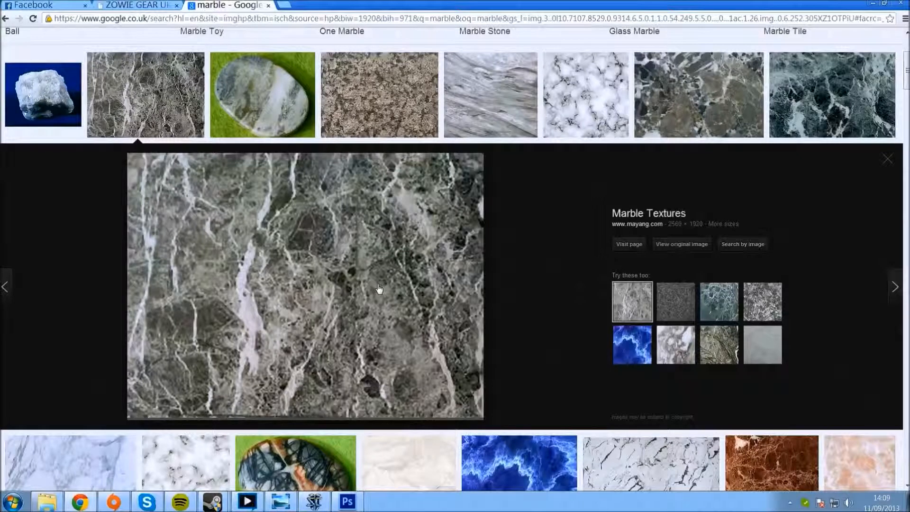
{"action": "right_click", "coordinate": [300, 266]}
{"action": "left_click", "coordinate": [357, 390]}
{"action": "left_click", "coordinate": [348, 501]}
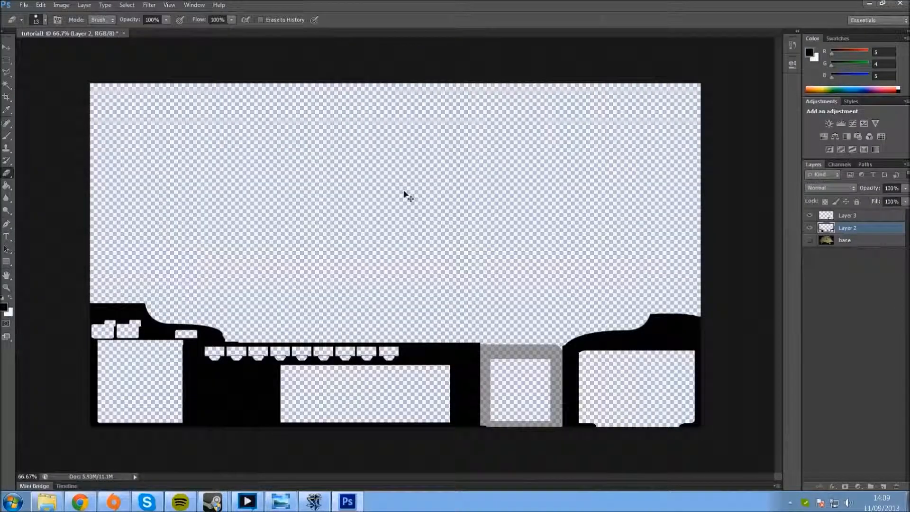
{"action": "key", "text": "ctrl+v"}
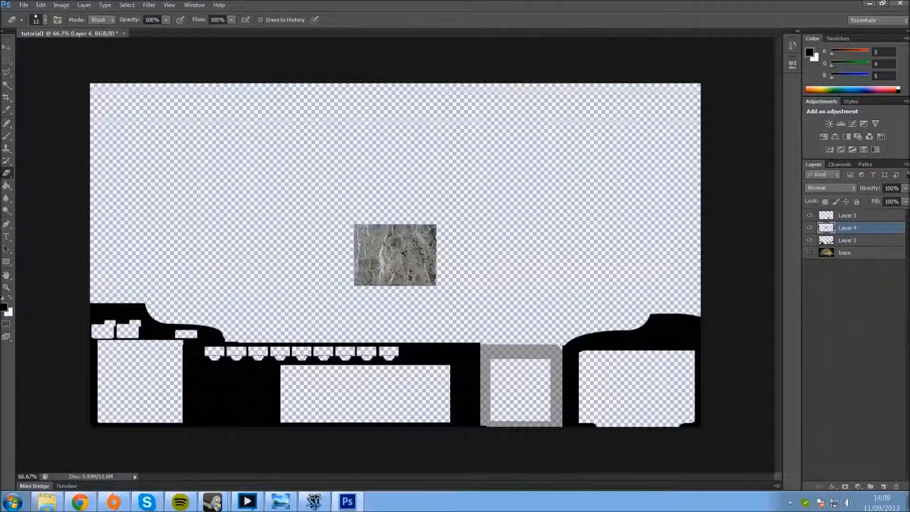
Step: Delete the layer holding the pasted grey marble texture
{"action": "right_click", "coordinate": [854, 231]}
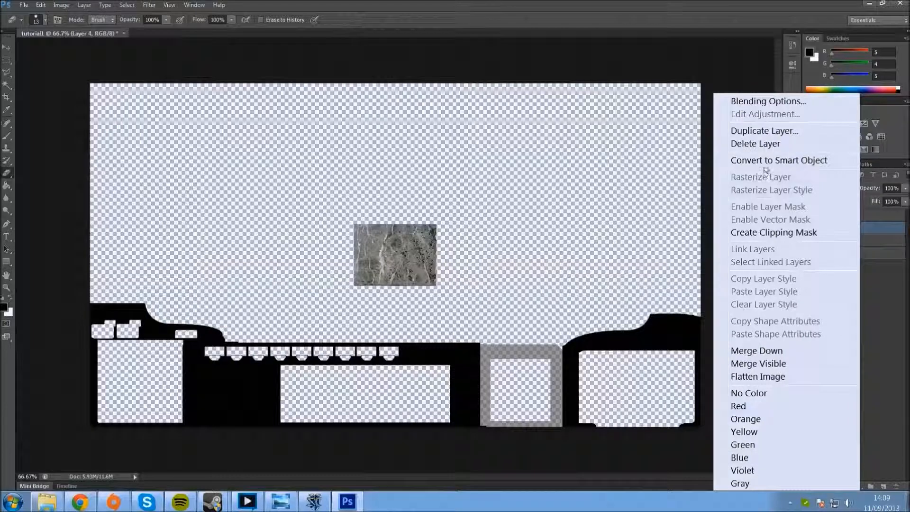
{"action": "left_click", "coordinate": [755, 144]}
{"action": "left_click", "coordinate": [446, 185]}
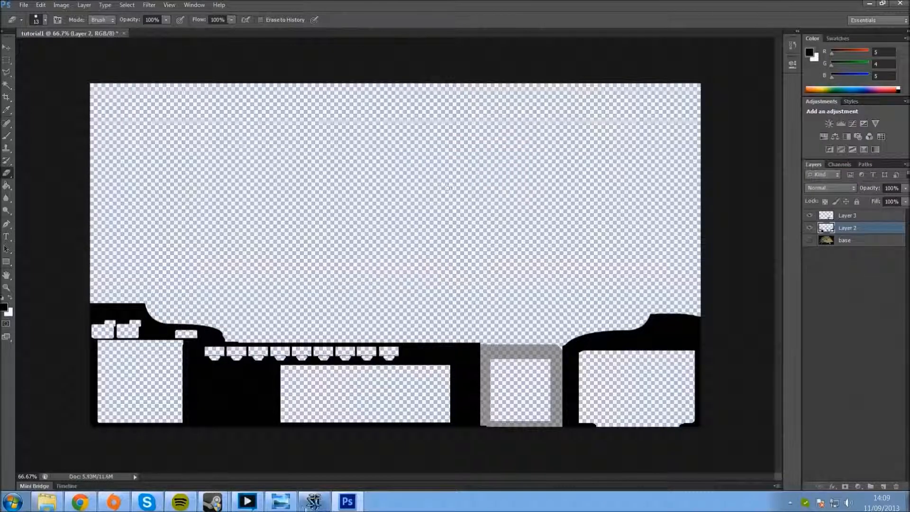
Step: Return to the marble image results in Chrome, browse other textures, and copy the blue 1280 × 1024 marble image
{"action": "left_click", "coordinate": [80, 502]}
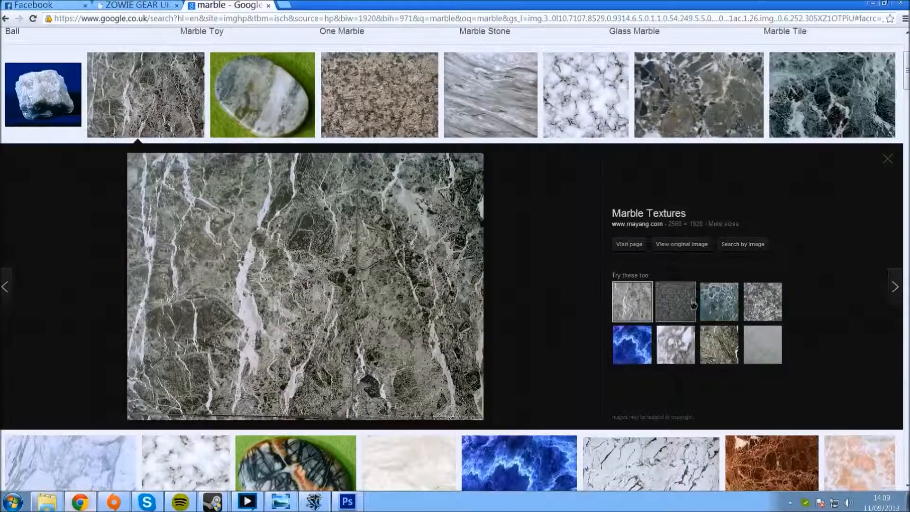
{"action": "left_click", "coordinate": [490, 90]}
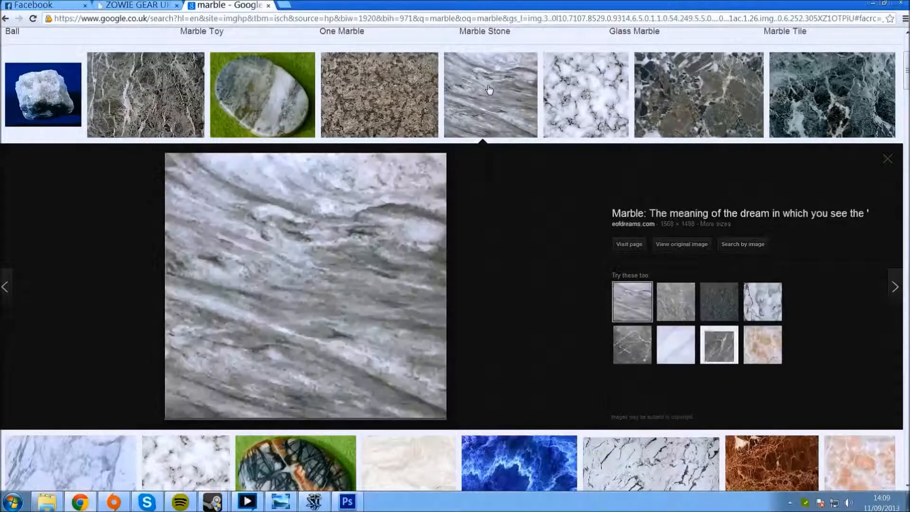
{"action": "scroll", "coordinate": [377, 386], "scroll_direction": "down", "scroll_amount": 4}
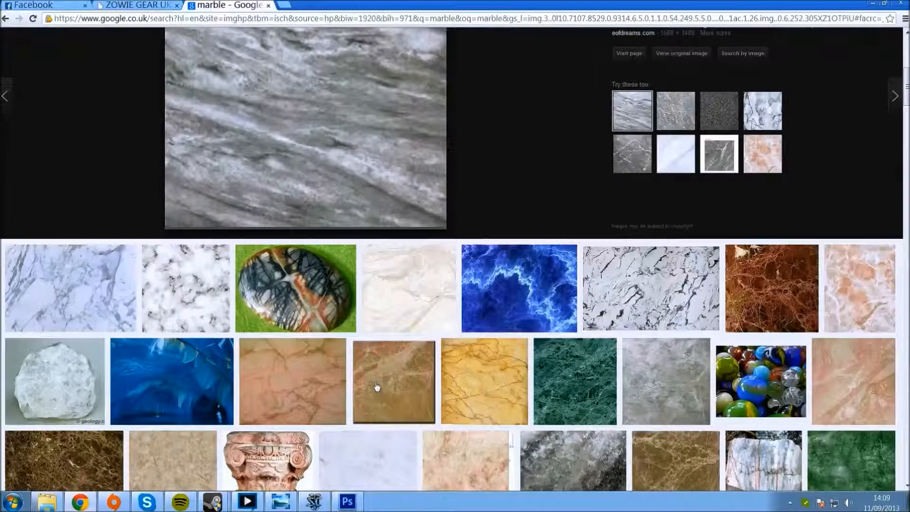
{"action": "scroll", "coordinate": [377, 387], "scroll_direction": "down", "scroll_amount": 1}
{"action": "left_click", "coordinate": [553, 229]}
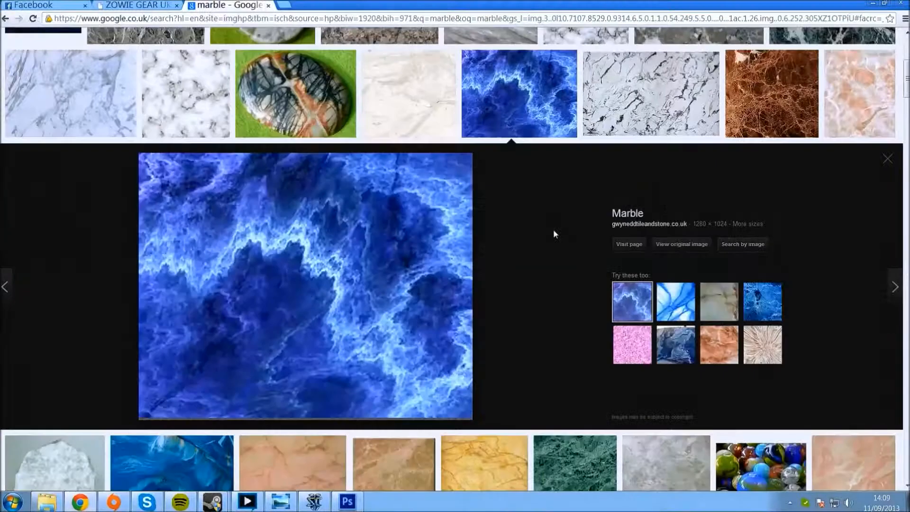
{"action": "right_click", "coordinate": [287, 283]}
{"action": "left_click", "coordinate": [332, 406]}
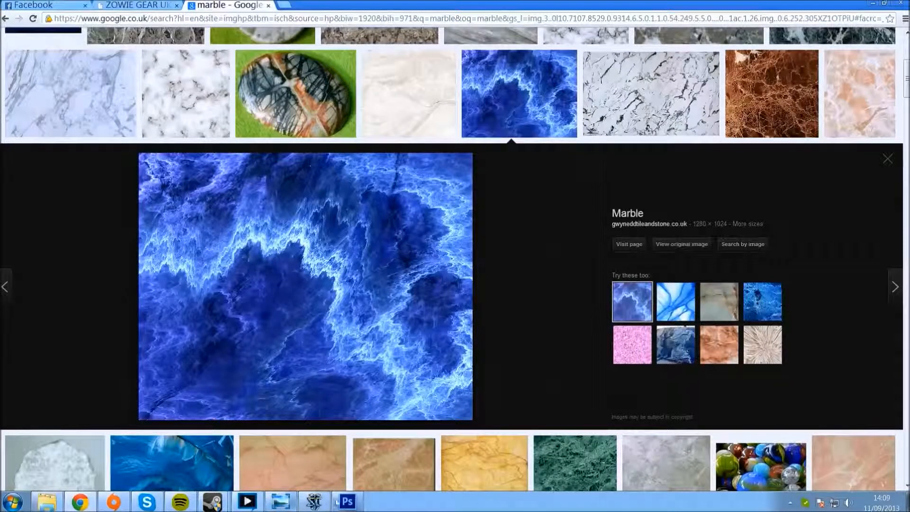
Step: Paste the blue marble into the Photoshop overlay and stretch it to 162.50% width and 78.03% height, covering all the lower panels
{"action": "left_click", "coordinate": [348, 502]}
{"action": "key", "text": "ctrl+v"}
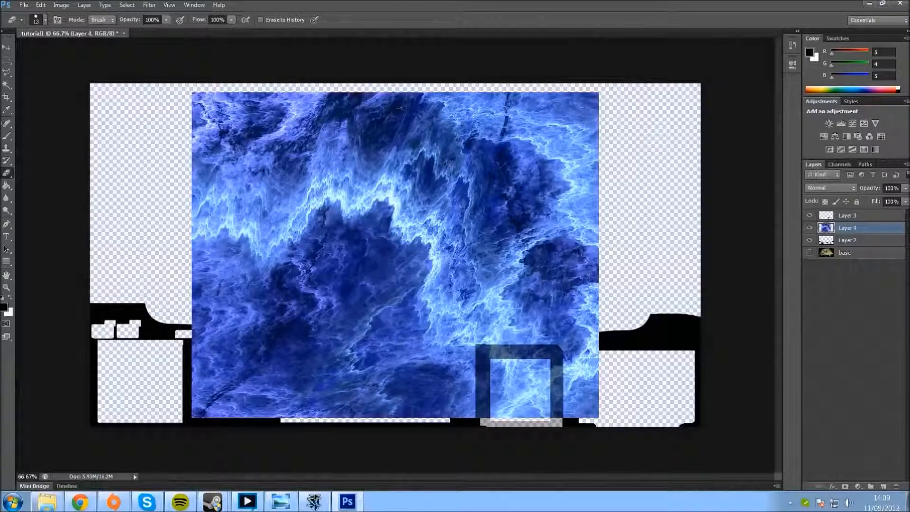
{"action": "left_click", "coordinate": [6, 48]}
{"action": "left_click_drag", "start_coordinate": [279, 172], "coordinate": [163, 200]}
{"action": "key", "text": "ctrl+t"}
{"action": "left_click_drag", "start_coordinate": [486, 120], "coordinate": [740, 193]}
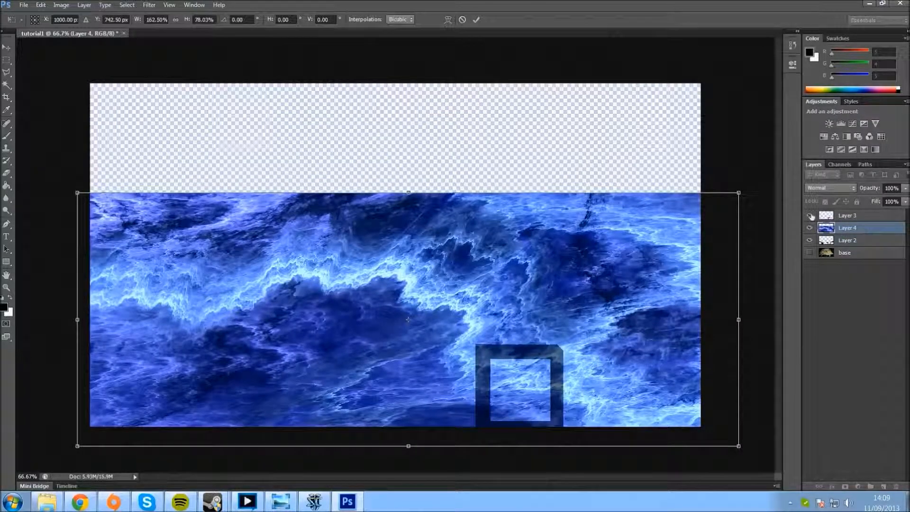
{"action": "key", "text": "m"}
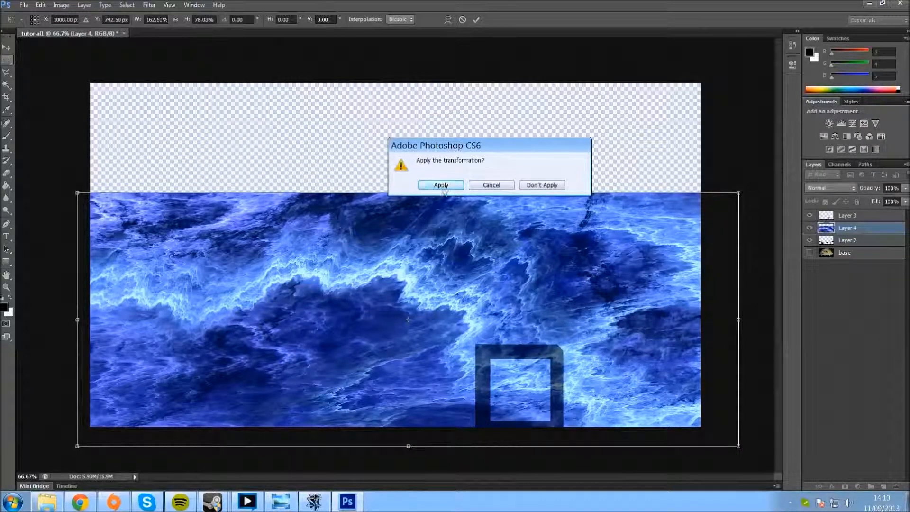
{"action": "left_click", "coordinate": [442, 186]}
Step: Move the blue marble layer above Layer 3, hide both, and activate the Magic Wand tool with Layer 2 selected
{"action": "left_click_drag", "start_coordinate": [870, 227], "coordinate": [875, 215]}
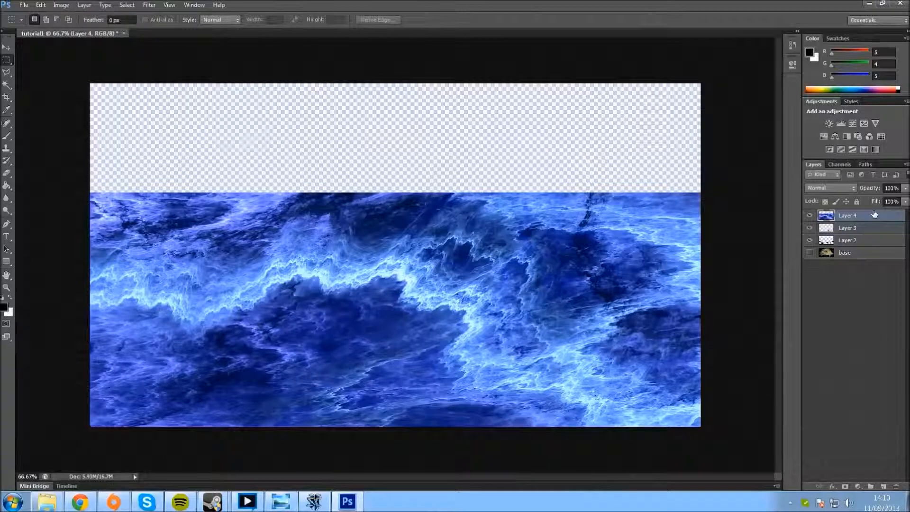
{"action": "left_click", "coordinate": [868, 233]}
{"action": "left_click", "coordinate": [863, 241]}
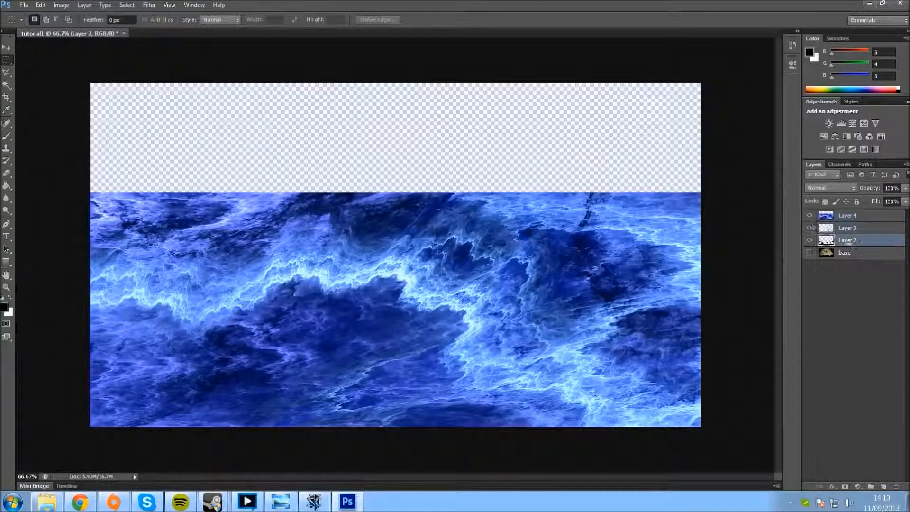
{"action": "left_click", "coordinate": [811, 216]}
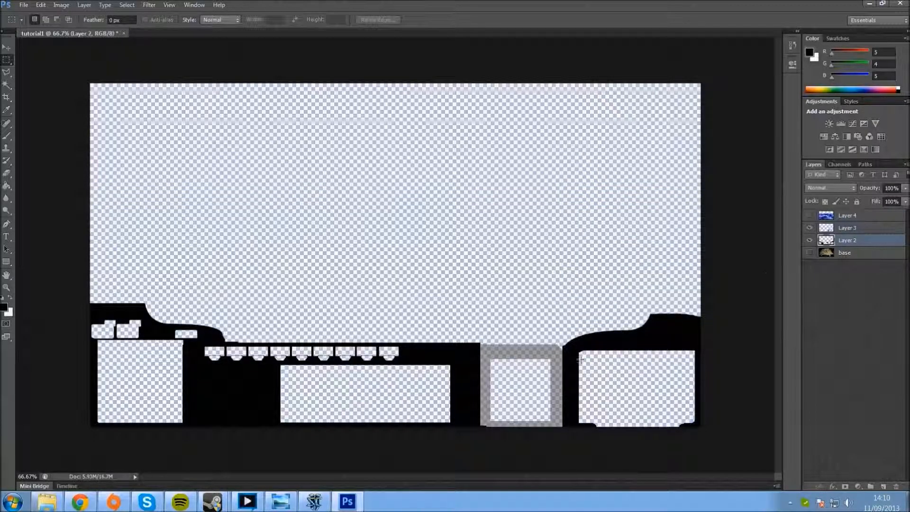
{"action": "left_click", "coordinate": [810, 229]}
{"action": "left_click", "coordinate": [7, 86]}
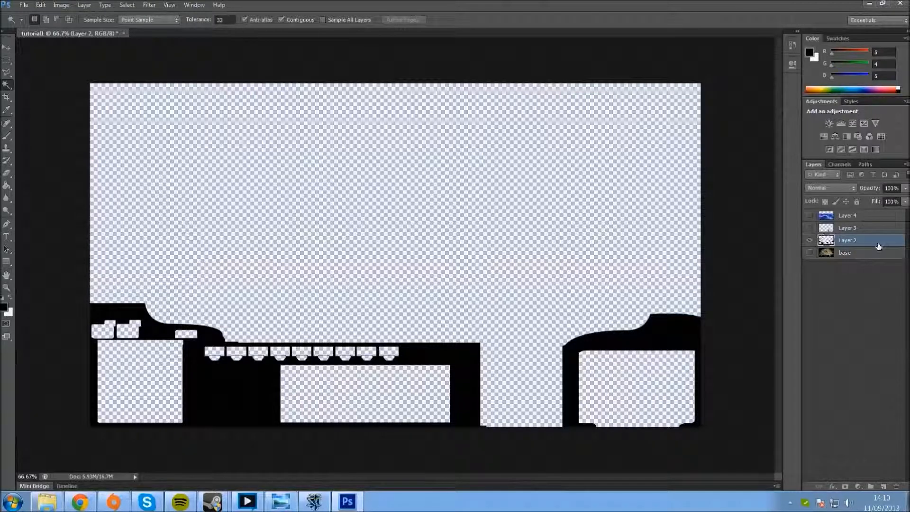
Step: Select all transparent areas of Layer 2 with the Magic Wand, including the open play area, panel openings and small button cutouts
{"action": "left_click", "coordinate": [315, 218]}
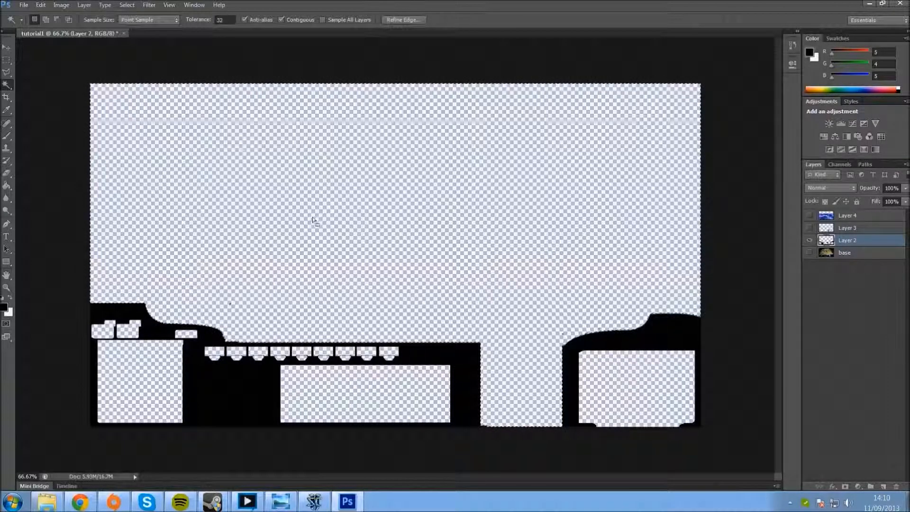
{"action": "left_click", "coordinate": [122, 364], "text": "shift"}
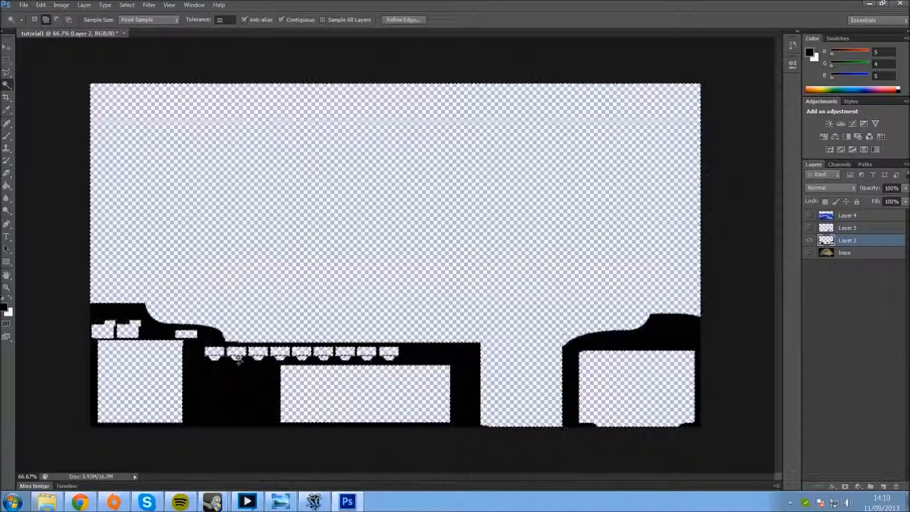
{"action": "left_click", "coordinate": [213, 357], "text": "shift"}
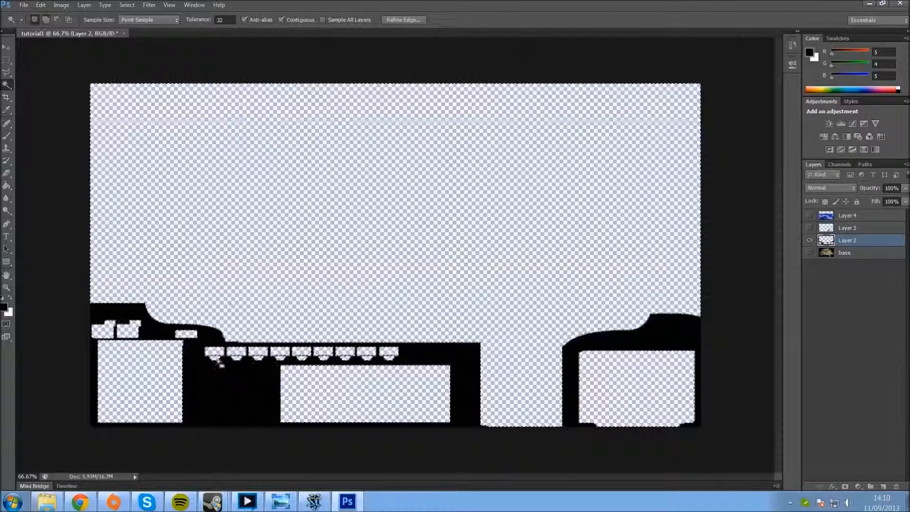
Step: Show the blue marble on Layer 4, delete its parts inside the selection, and deselect
{"action": "left_click", "coordinate": [876, 217]}
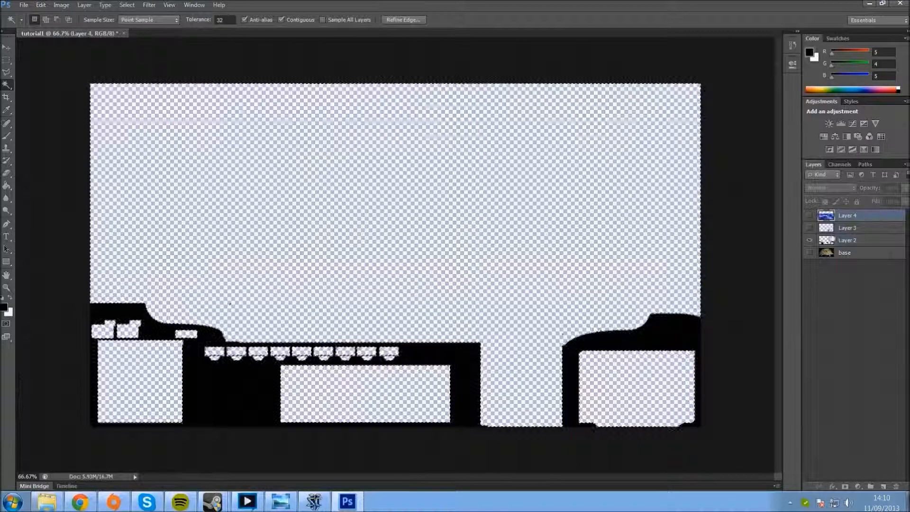
{"action": "left_click", "coordinate": [810, 215]}
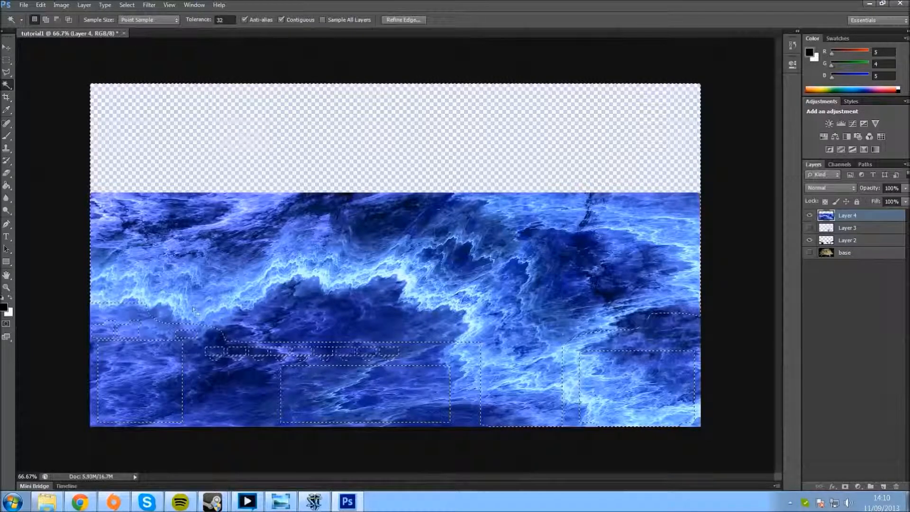
{"action": "key", "text": "Delete"}
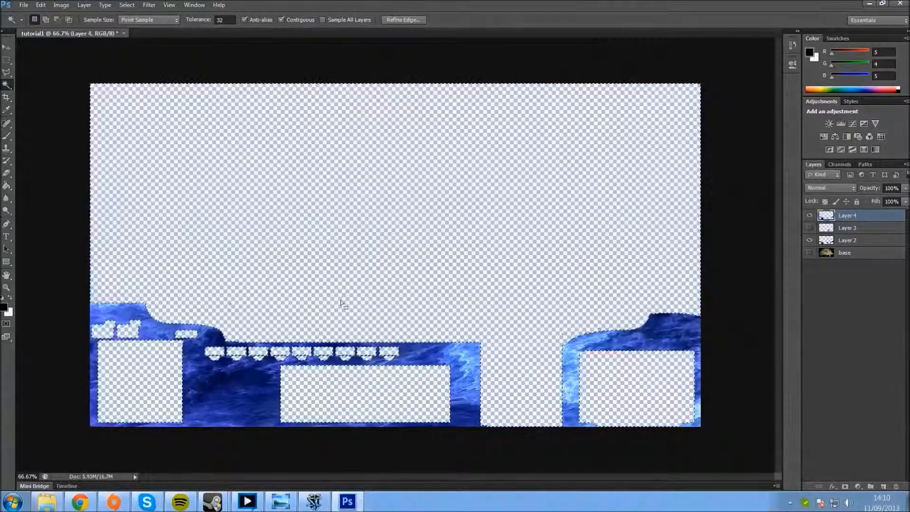
{"action": "key", "text": "ctrl+d"}
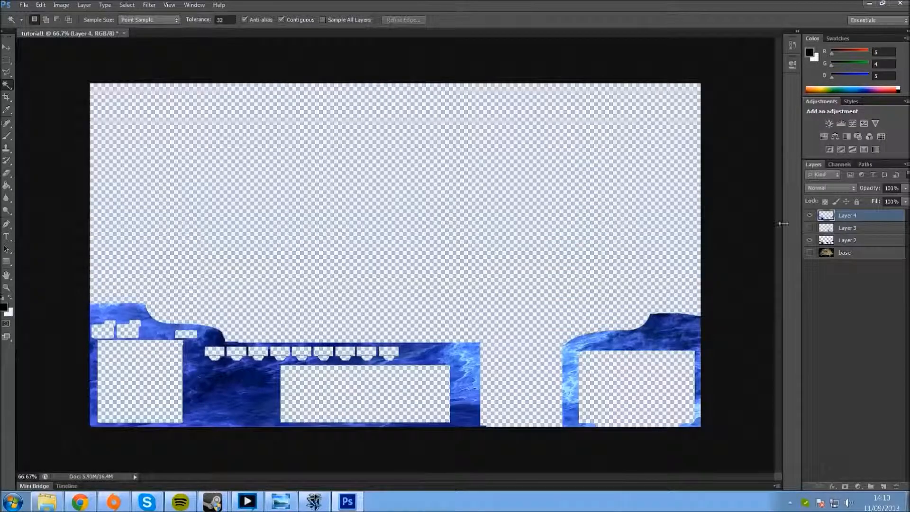
{"action": "left_click", "coordinate": [810, 229]}
Step: Add Bevel & Emboss with Contour and Texture plus a Stroke to the blue marble layer, and set the bevel's Soften to 16 px
{"action": "right_click", "coordinate": [868, 218]}
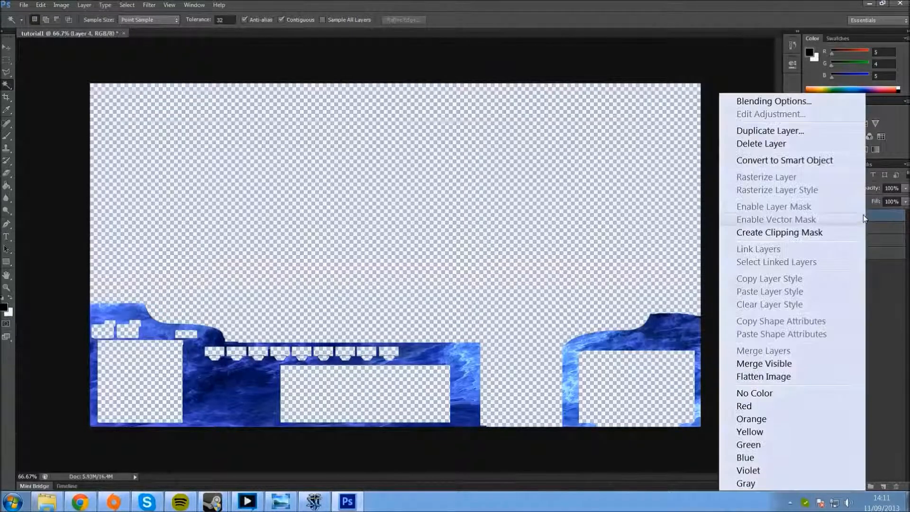
{"action": "left_click", "coordinate": [759, 100]}
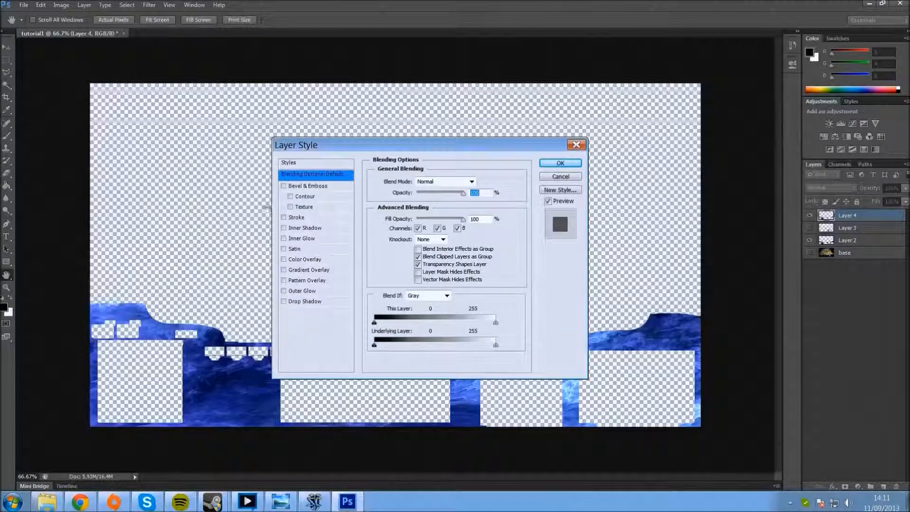
{"action": "left_click", "coordinate": [307, 188]}
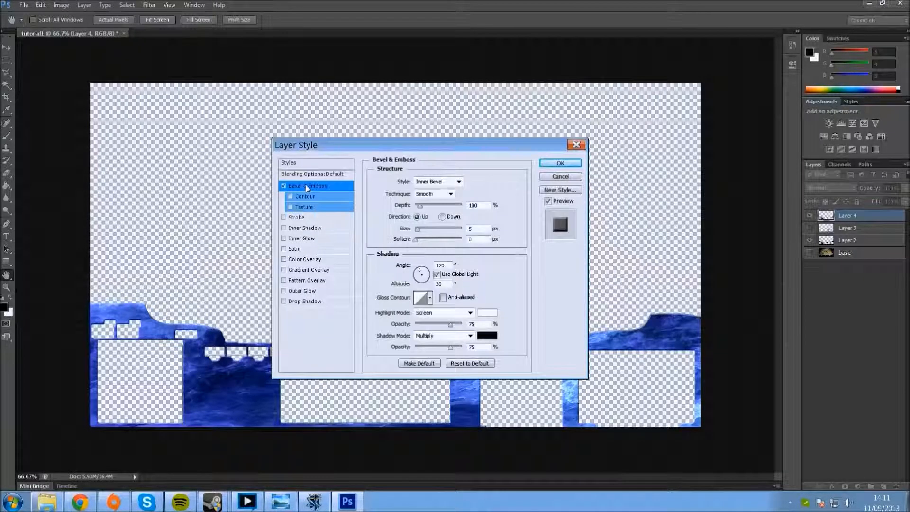
{"action": "left_click", "coordinate": [290, 197]}
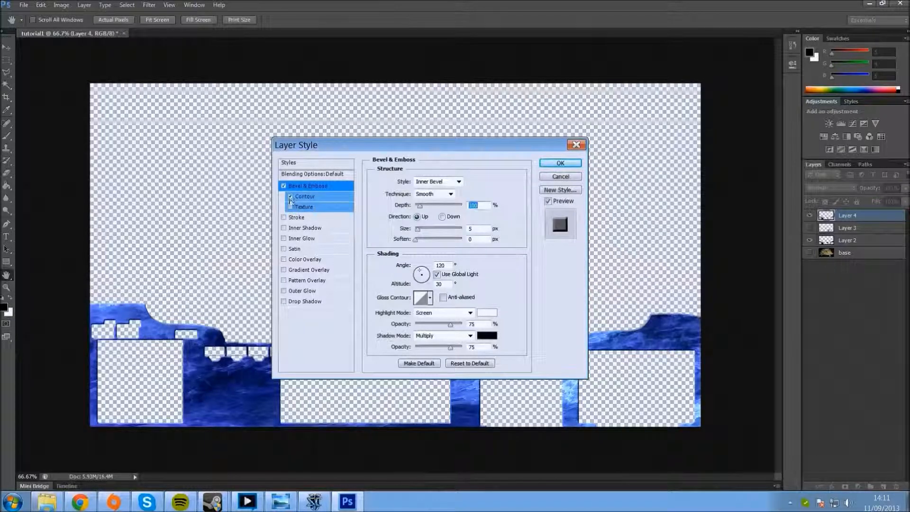
{"action": "left_click", "coordinate": [290, 207]}
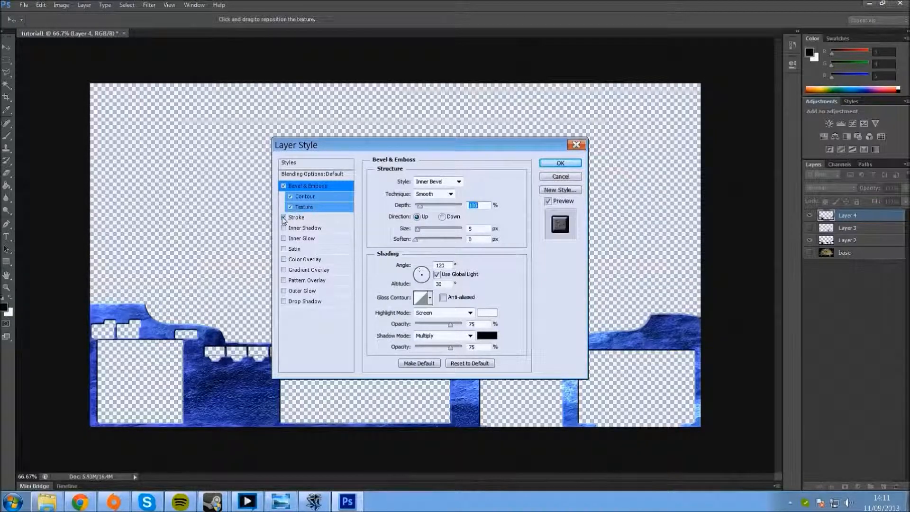
{"action": "left_click", "coordinate": [284, 218]}
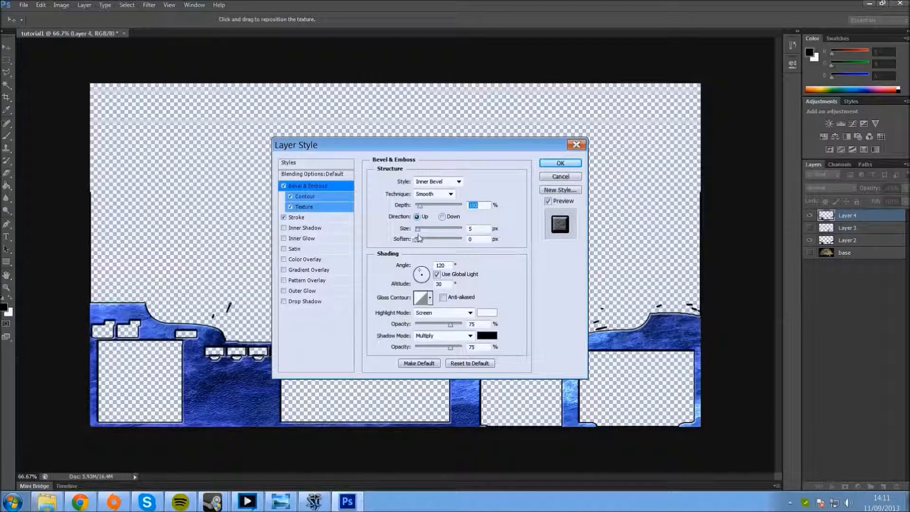
{"action": "mouse_move", "coordinate": [419, 239]}
{"action": "left_mouse_down"}
{"action": "mouse_move", "coordinate": [461, 240]}
{"action": "mouse_move", "coordinate": [419, 230]}
{"action": "left_mouse_up"}
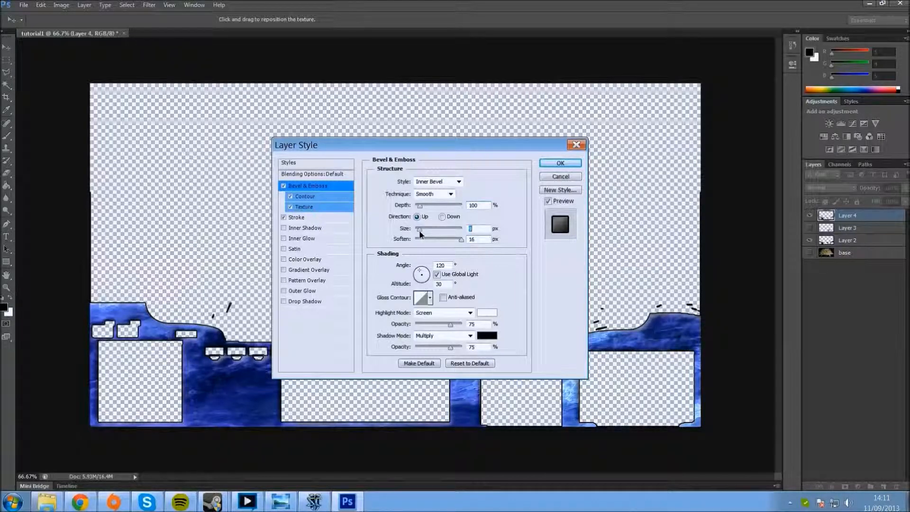
Step: Reduce the blue marble layer's stroke size to 1 px and apply the layer style
{"action": "left_click", "coordinate": [304, 219]}
{"action": "left_click_drag", "start_coordinate": [435, 182], "coordinate": [411, 185]}
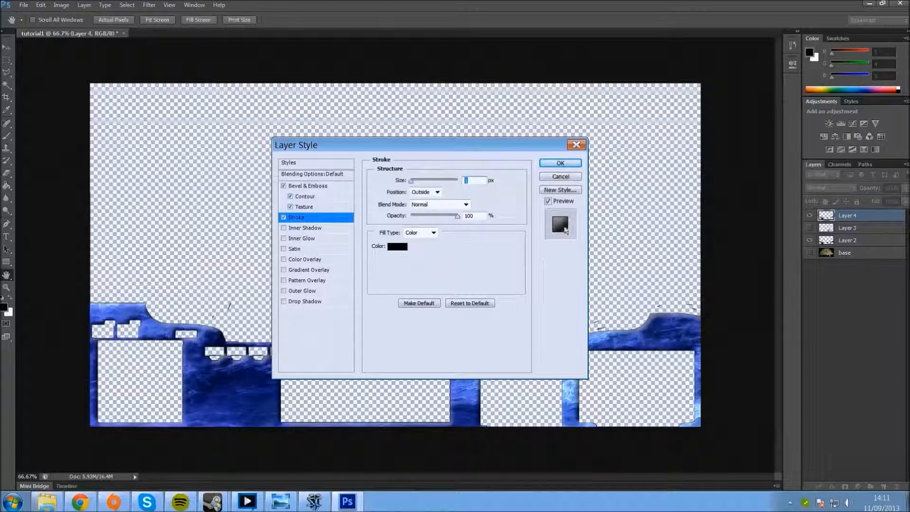
{"action": "left_click", "coordinate": [557, 163]}
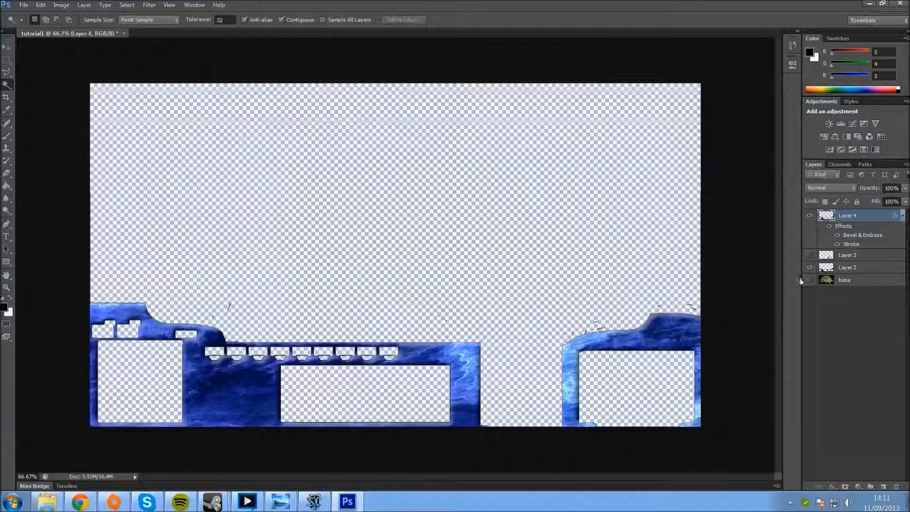
Step: Erase the stray stroke marks above the marble panels on both sides of Layer 4
{"action": "key", "text": "ctrl+plus"}
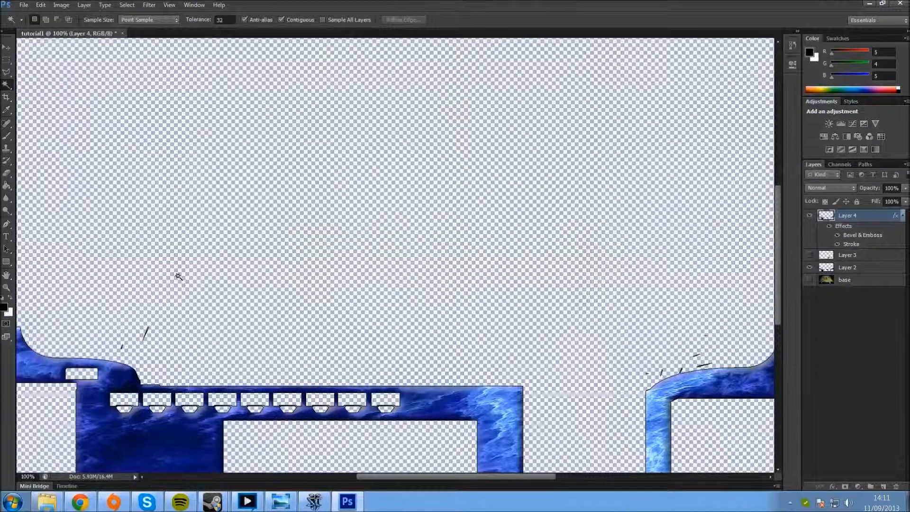
{"action": "left_click", "coordinate": [7, 176]}
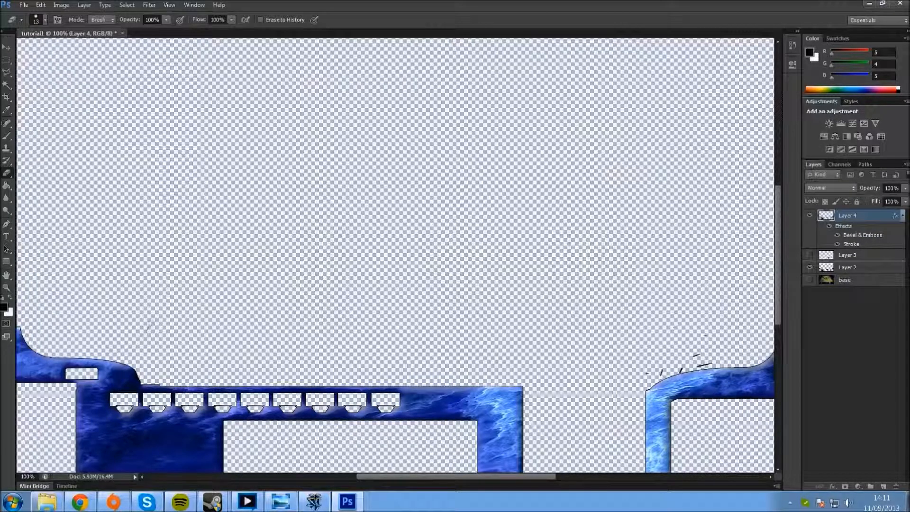
{"action": "left_click_drag", "start_coordinate": [422, 477], "coordinate": [503, 478]}
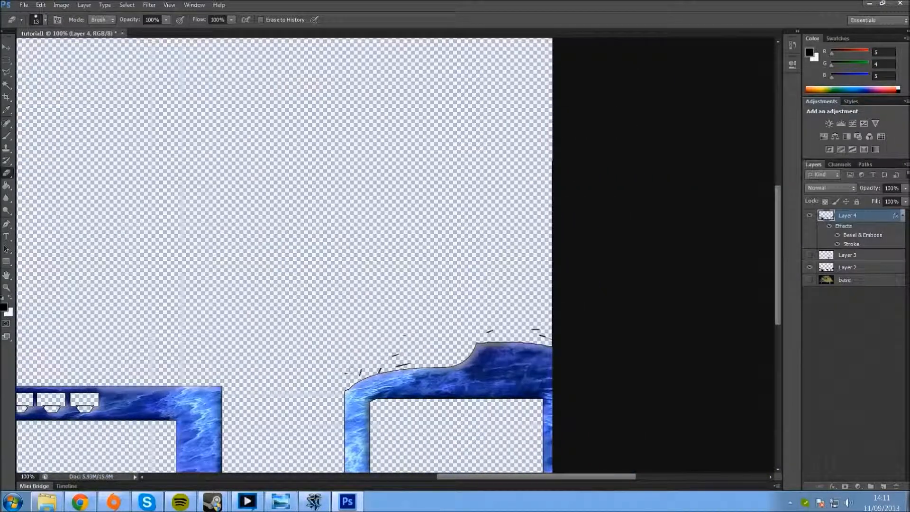
{"action": "mouse_move", "coordinate": [360, 370]}
{"action": "left_mouse_down"}
{"action": "mouse_move", "coordinate": [407, 364]}
{"action": "mouse_move", "coordinate": [395, 356]}
{"action": "left_mouse_up"}
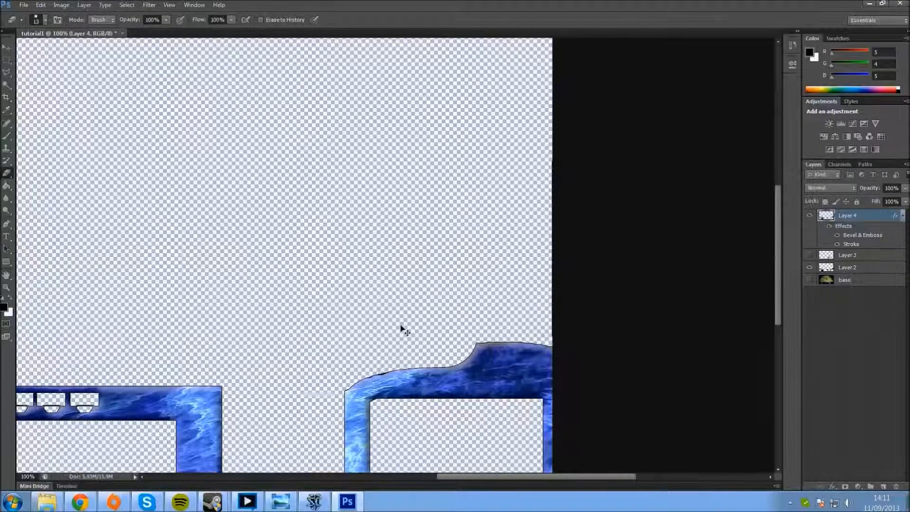
{"action": "key", "text": "ctrl+minus"}
{"action": "key", "text": "ctrl+minus"}
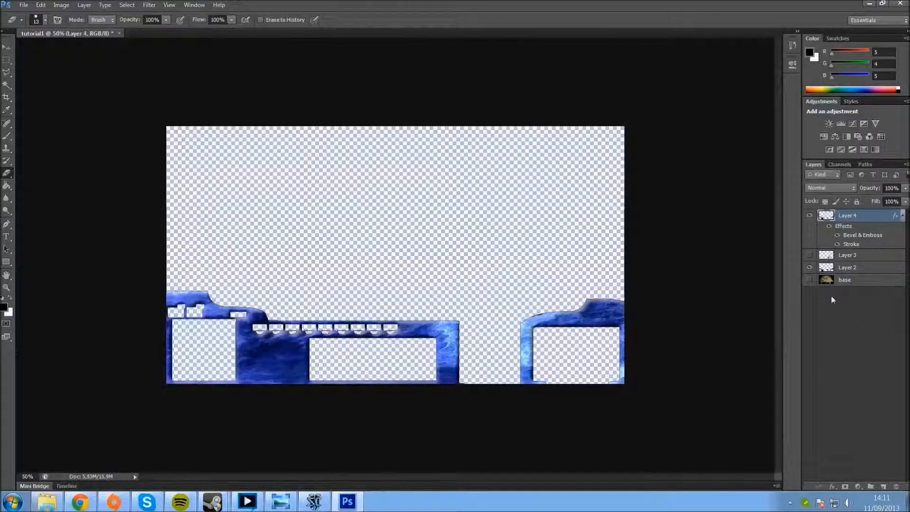
Step: Show the base game screenshot beneath the marble overlay and make Layer 3 the active layer
{"action": "key", "text": "ctrl+plus"}
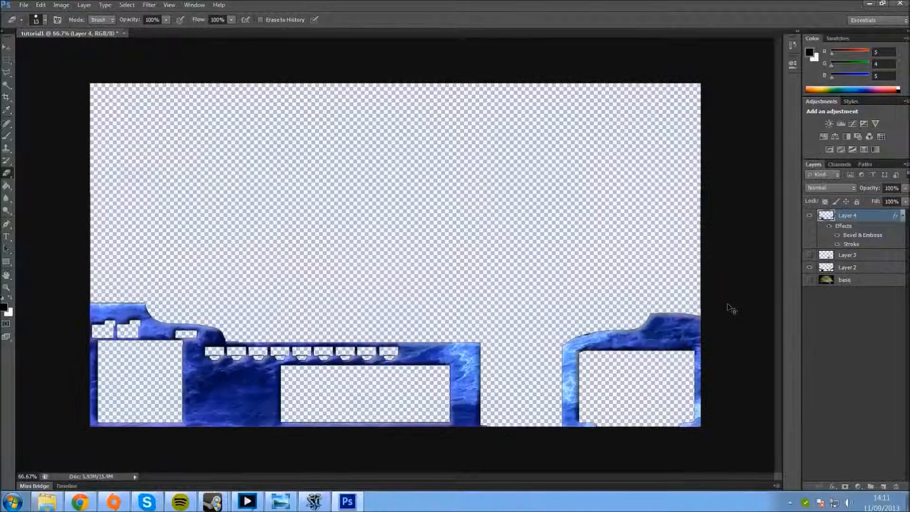
{"action": "left_click", "coordinate": [810, 280]}
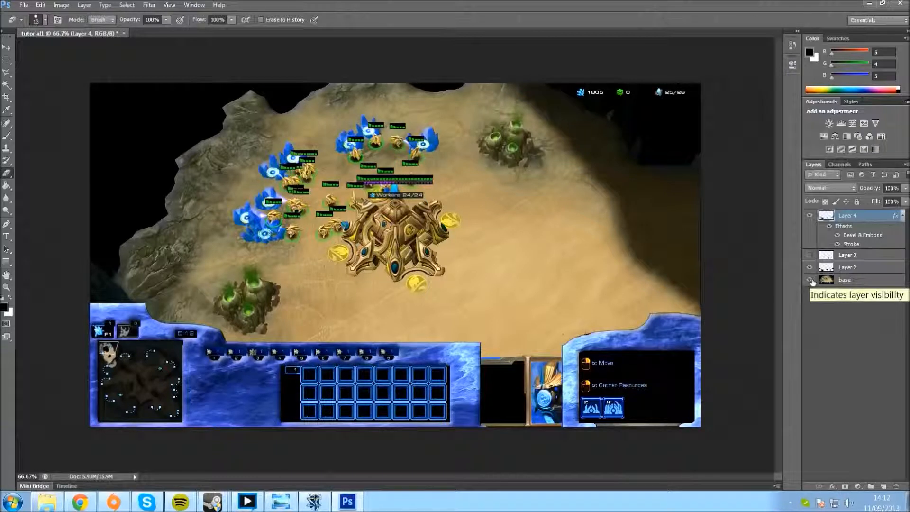
{"action": "left_click", "coordinate": [828, 256]}
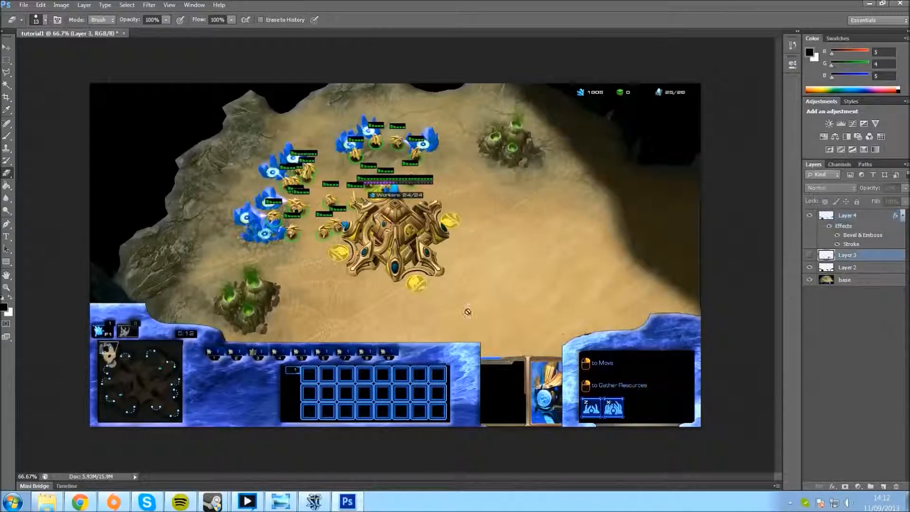
Step: Switch to the marble image results in Chrome, compare the white marbles, and copy the 1024 × 1024 Seamless Marble Texture 01 image
{"action": "left_click", "coordinate": [79, 501]}
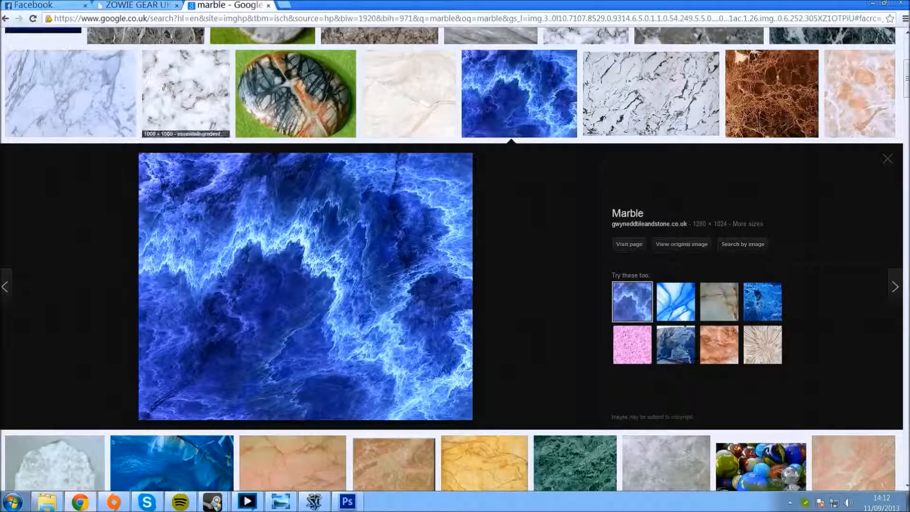
{"action": "left_click", "coordinate": [191, 100]}
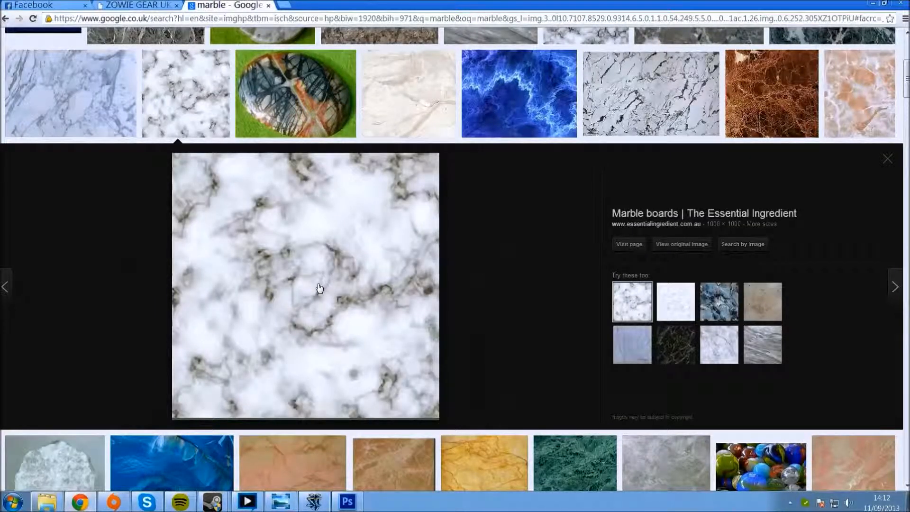
{"action": "left_click", "coordinate": [102, 115]}
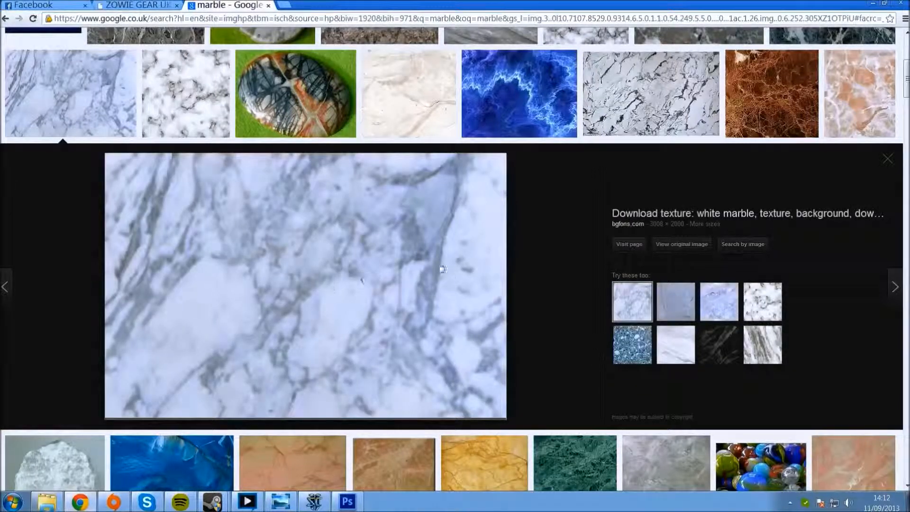
{"action": "scroll", "coordinate": [370, 309], "scroll_direction": "down", "scroll_amount": 3}
{"action": "scroll", "coordinate": [366, 313], "scroll_direction": "up", "scroll_amount": 3}
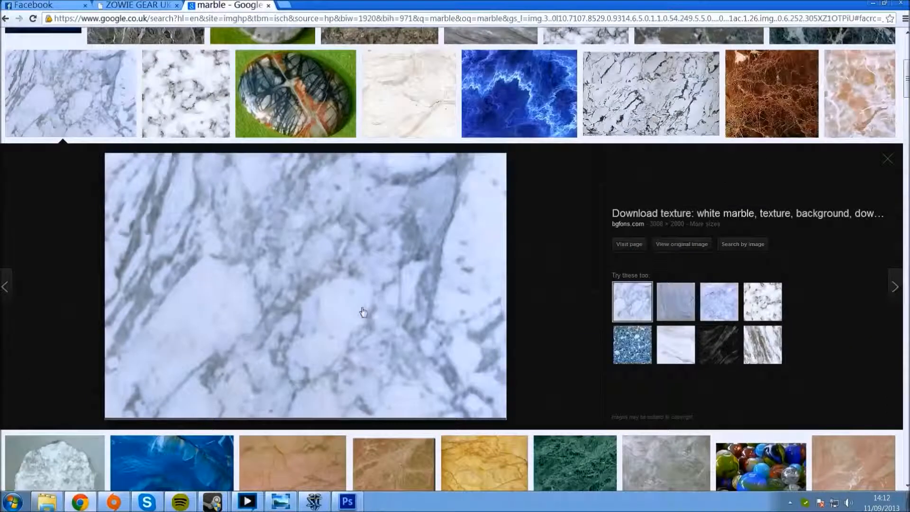
{"action": "left_click", "coordinate": [724, 304]}
{"action": "right_click", "coordinate": [286, 325]}
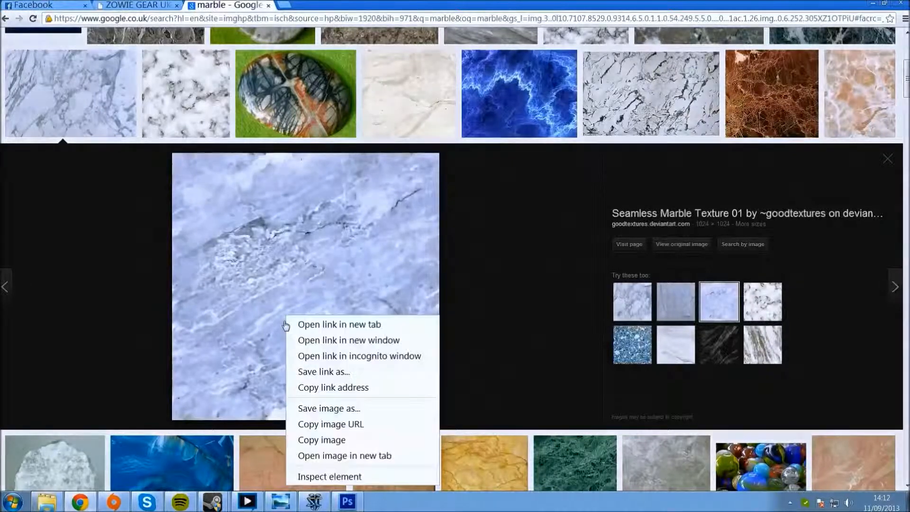
{"action": "left_click", "coordinate": [357, 439]}
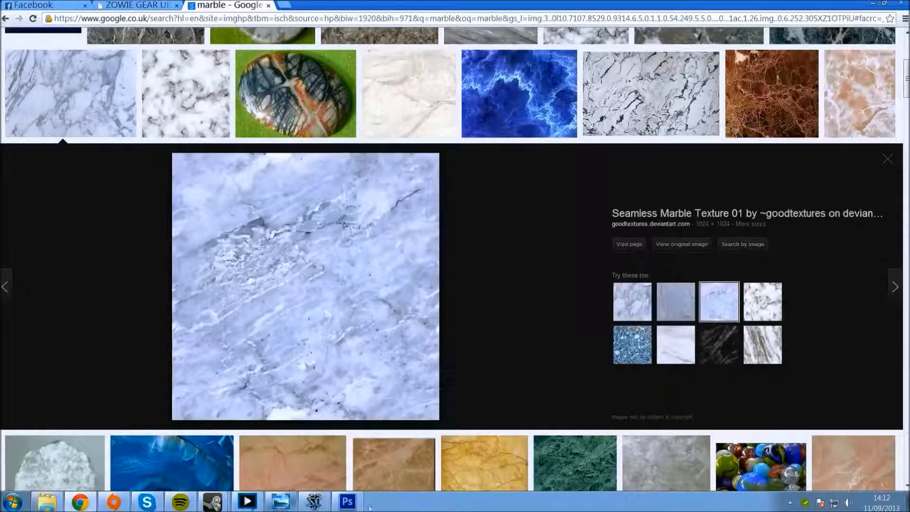
Step: Paste the pale marble above Layer 3 in Photoshop, hide Layer 4, Layer 2 and base, and show Layer 3
{"action": "left_click", "coordinate": [347, 501]}
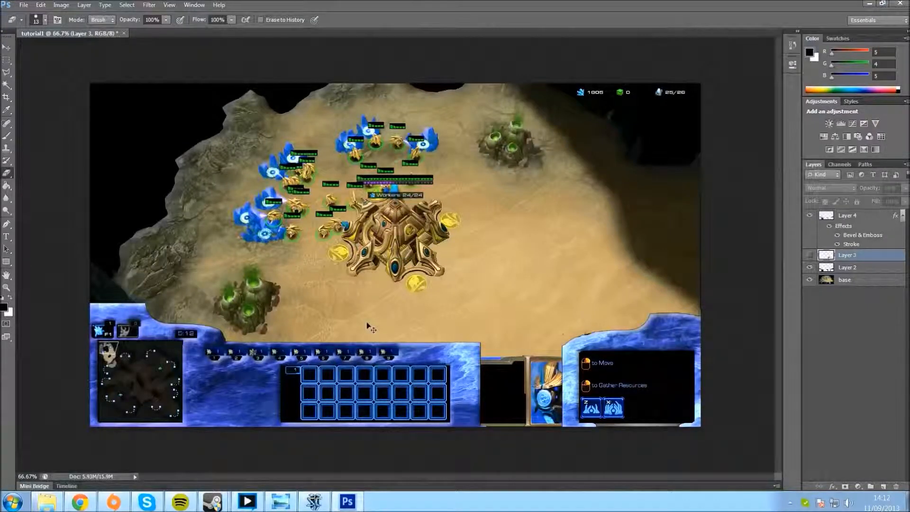
{"action": "key", "text": "ctrl+v"}
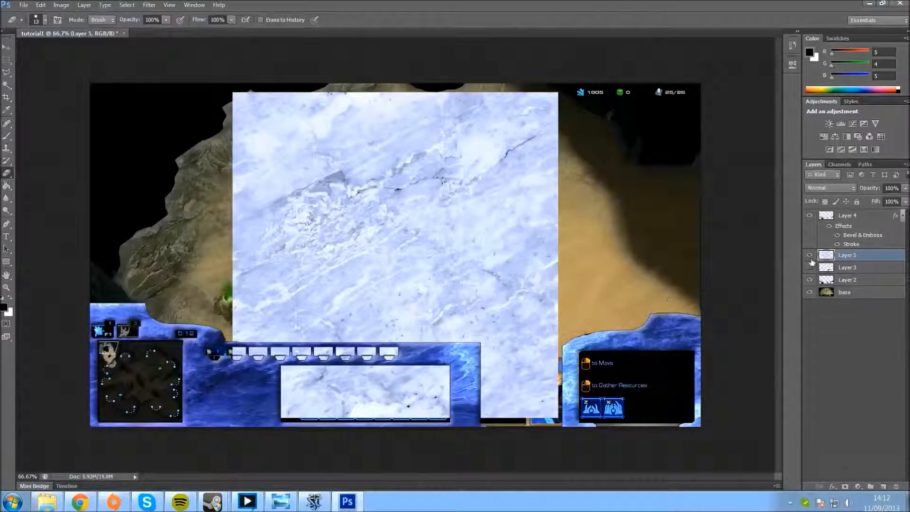
{"action": "left_click", "coordinate": [810, 280]}
{"action": "left_click", "coordinate": [810, 292]}
{"action": "left_click", "coordinate": [810, 217]}
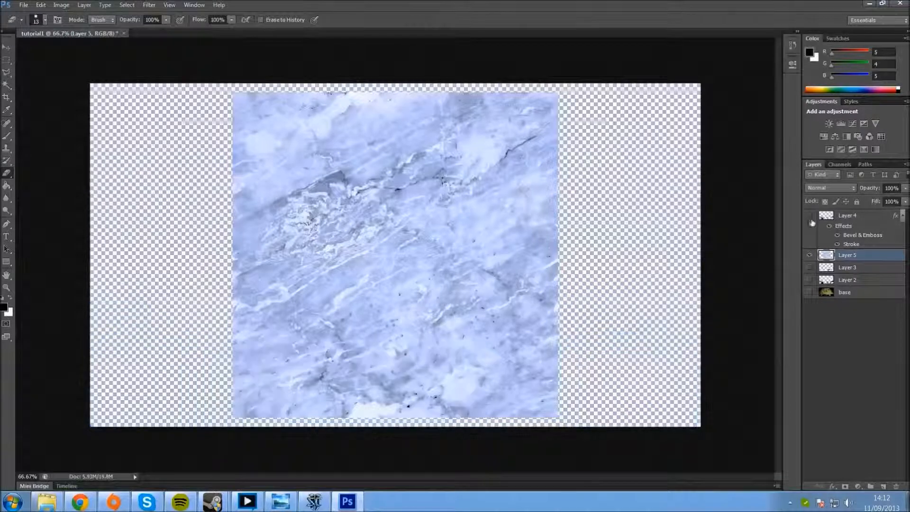
{"action": "left_click", "coordinate": [810, 267]}
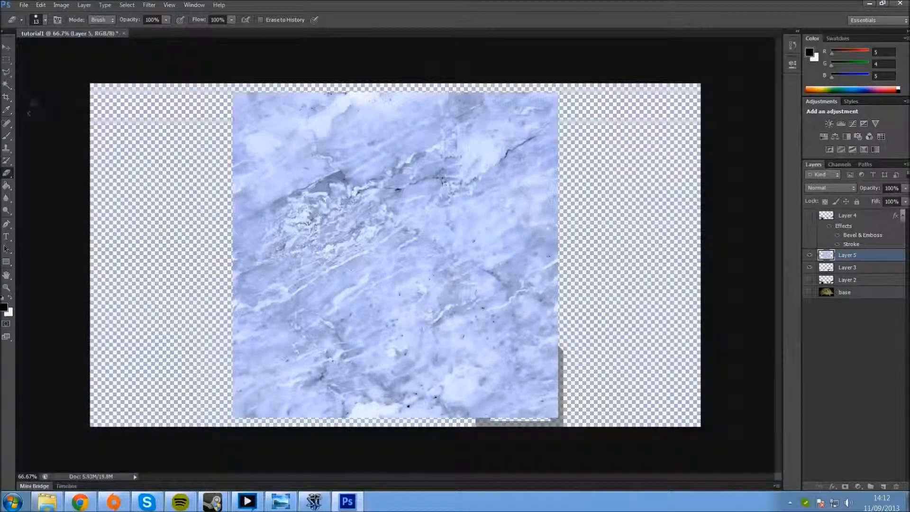
Step: Move the pale marble on Layer 5 down so it fully covers the portrait frame shape
{"action": "left_click", "coordinate": [7, 47]}
{"action": "mouse_move", "coordinate": [347, 184]}
{"action": "left_mouse_down"}
{"action": "mouse_move", "coordinate": [459, 277]}
{"action": "mouse_move", "coordinate": [455, 326]}
{"action": "left_mouse_up"}
Step: Hide Layer 5 and use the Magic Wand on Layer 3 to select the transparent areas both outside and inside the portrait frame
{"action": "left_click", "coordinate": [9, 95]}
{"action": "left_click", "coordinate": [7, 84]}
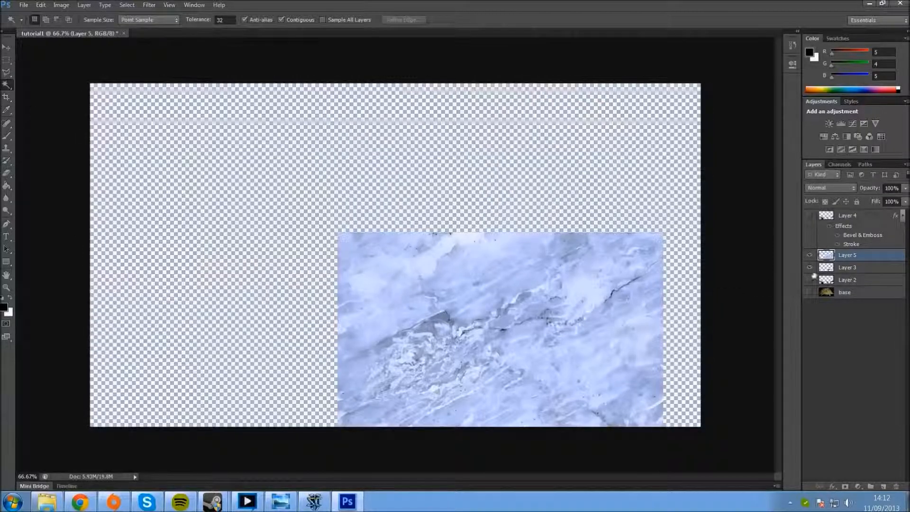
{"action": "left_click", "coordinate": [809, 256]}
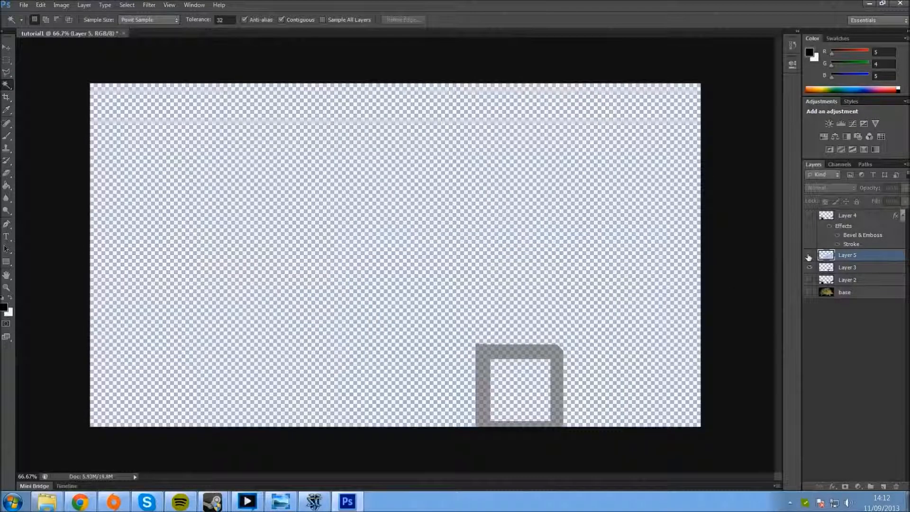
{"action": "left_click", "coordinate": [872, 269]}
{"action": "left_click", "coordinate": [394, 208]}
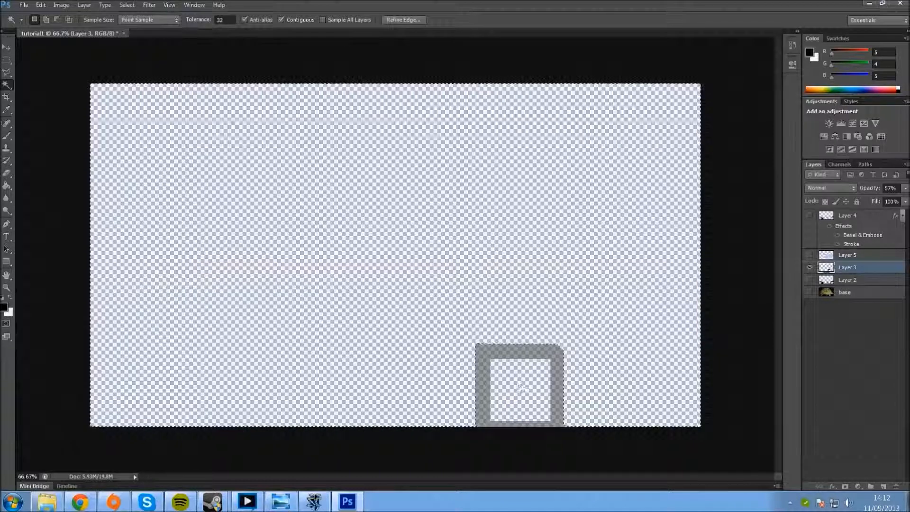
{"action": "left_click", "coordinate": [535, 383], "text": "shift"}
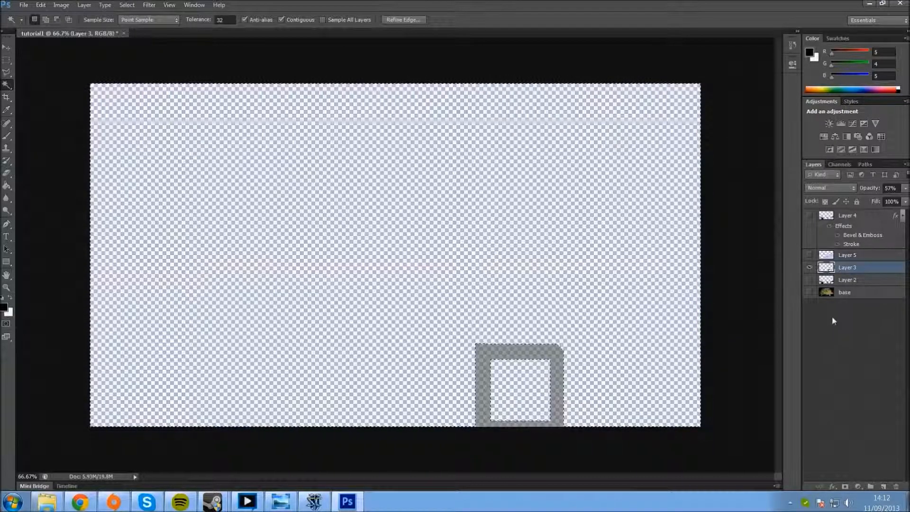
Step: Show Layer 5, delete its marble within the selection so only the frame shape is left, and deselect
{"action": "left_click", "coordinate": [854, 256]}
{"action": "left_click", "coordinate": [809, 255]}
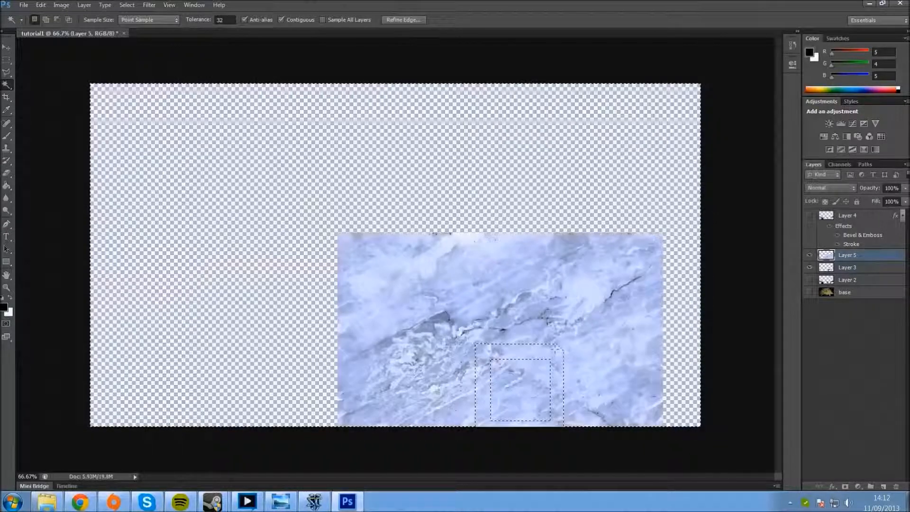
{"action": "key", "text": "Delete"}
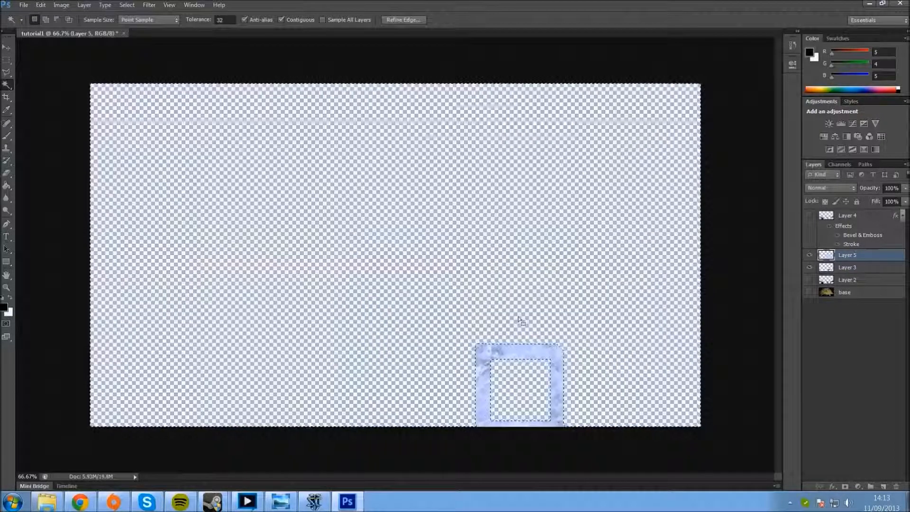
{"action": "key", "text": "ctrl+d"}
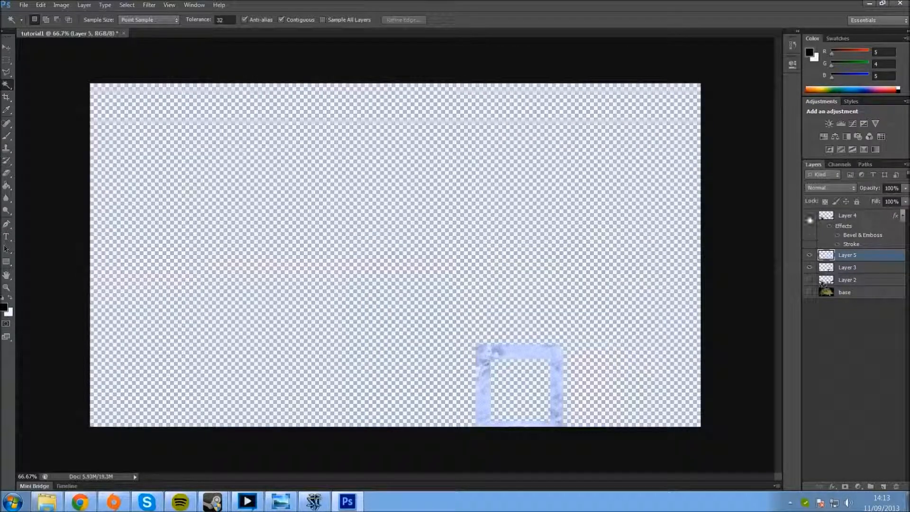
Step: Enable Bevel & Emboss with Contour and Texture, plus a Stroke, in Layer 5's layer style
{"action": "right_click", "coordinate": [876, 261]}
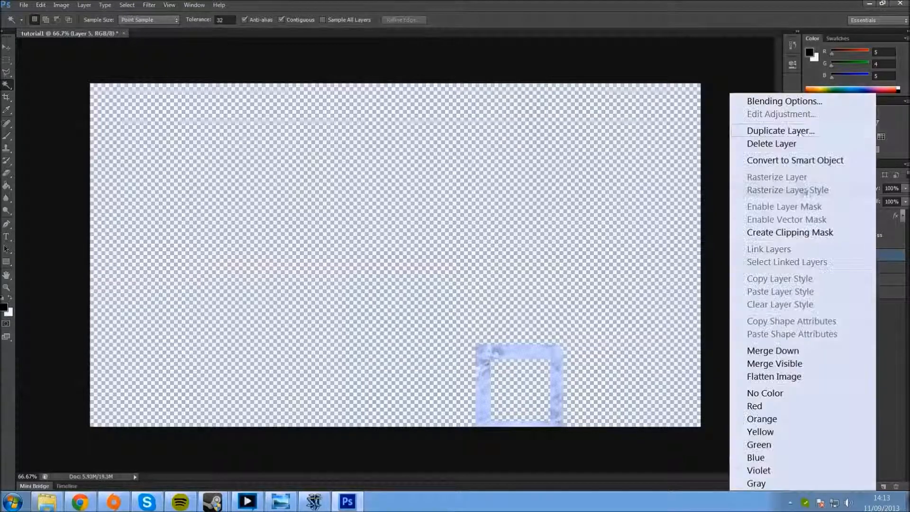
{"action": "left_click", "coordinate": [784, 101]}
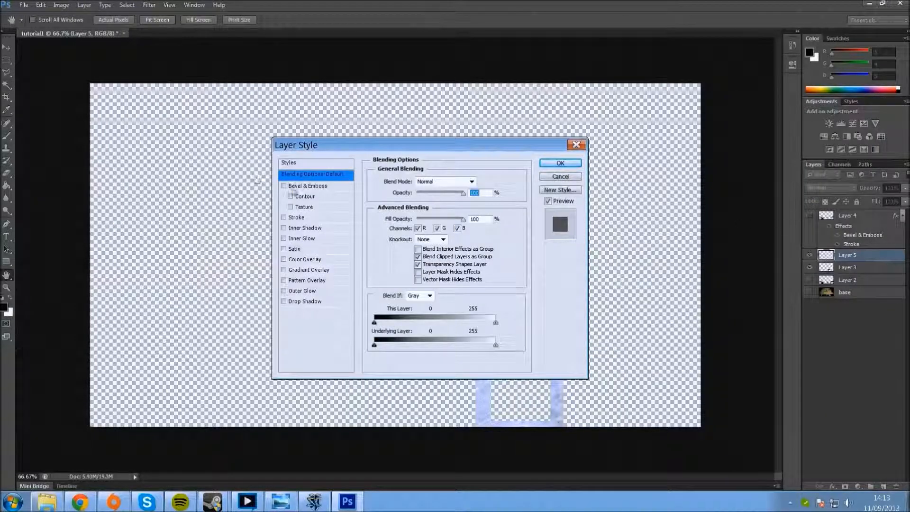
{"action": "left_click", "coordinate": [284, 186]}
{"action": "left_click", "coordinate": [291, 196]}
{"action": "left_click", "coordinate": [290, 207]}
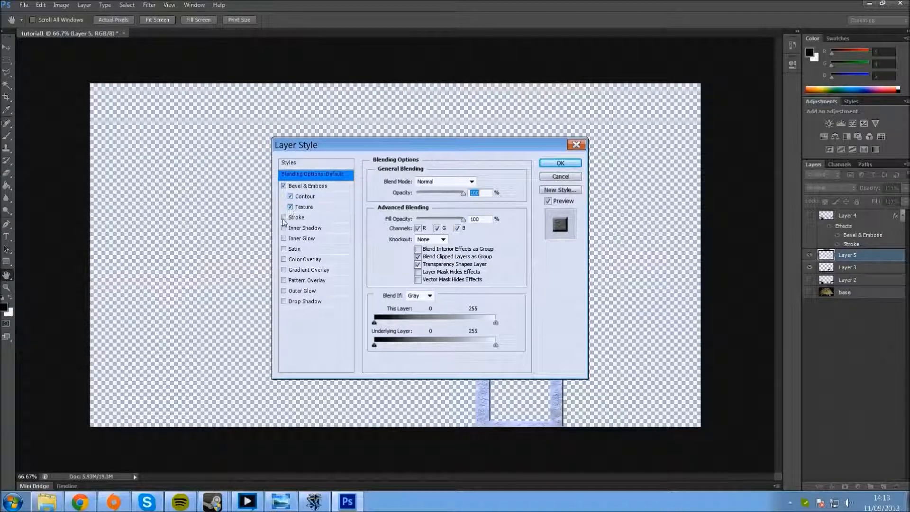
{"action": "left_click", "coordinate": [283, 217]}
{"action": "left_click", "coordinate": [297, 218]}
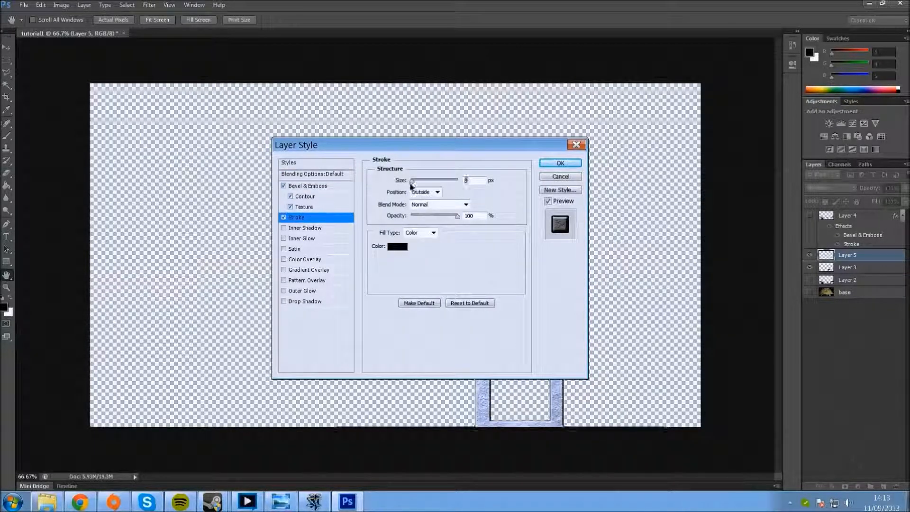
Step: Set the bevel's Soften to 16 px, increase its Size slightly, and apply the layer style to Layer 5
{"action": "left_click", "coordinate": [308, 186]}
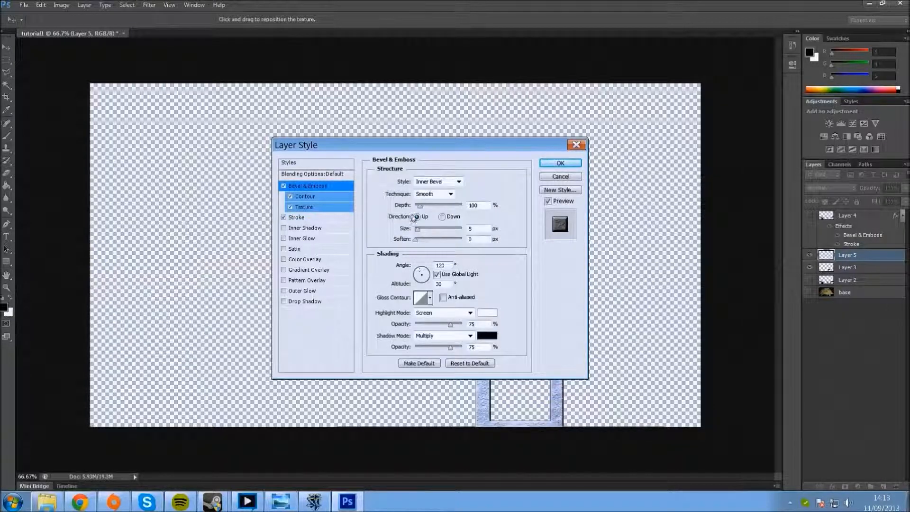
{"action": "left_click_drag", "start_coordinate": [416, 240], "coordinate": [472, 258]}
{"action": "left_click_drag", "start_coordinate": [418, 230], "coordinate": [421, 233]}
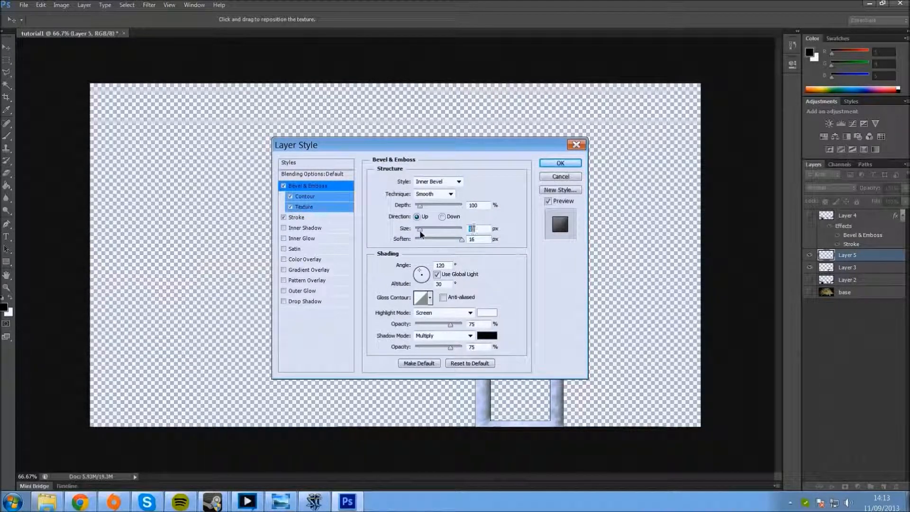
{"action": "left_click", "coordinate": [555, 163]}
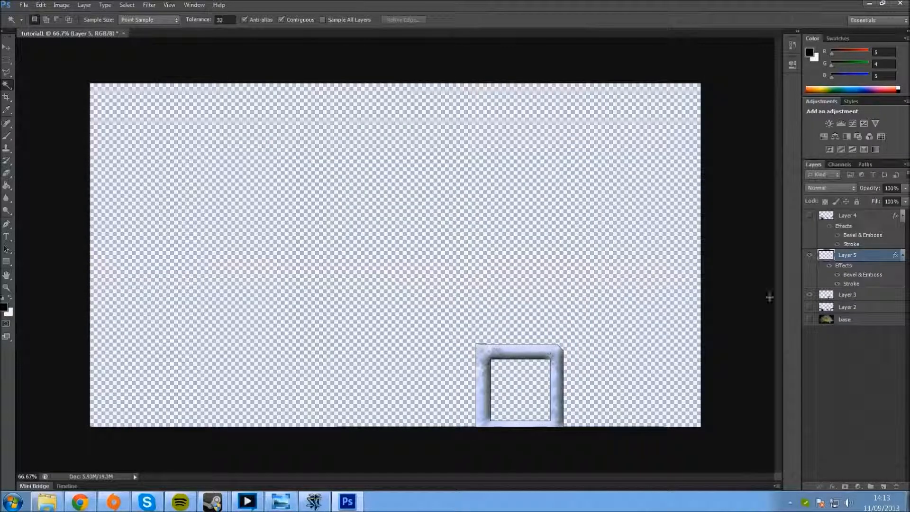
Step: Show the base, Layer 2 and Layer 4 layers again to display the complete interface over the game screenshot
{"action": "left_click", "coordinate": [810, 319]}
{"action": "left_click", "coordinate": [809, 306]}
{"action": "left_click", "coordinate": [810, 216]}
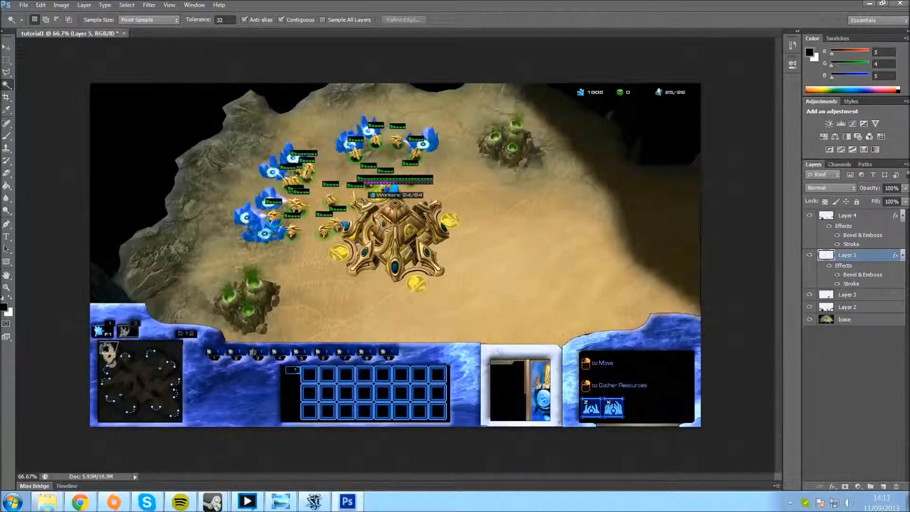
{"action": "left_click", "coordinate": [247, 501]}
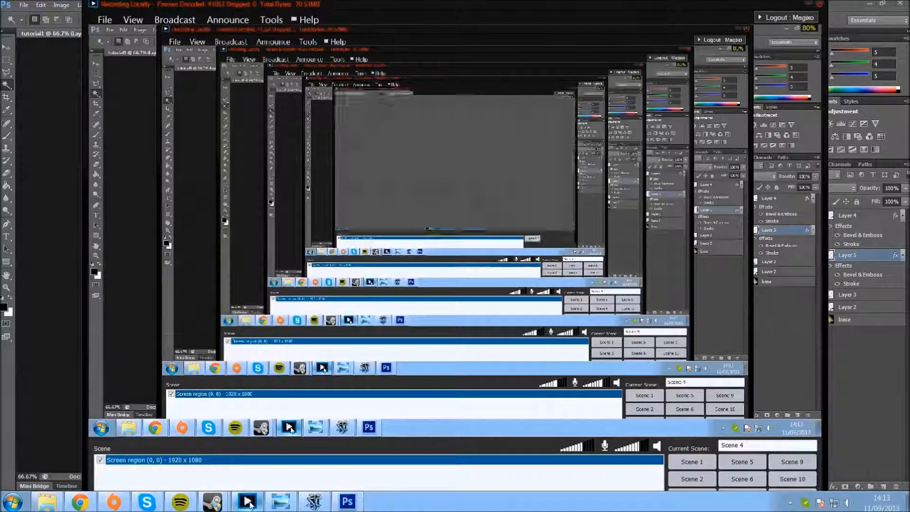
{"action": "left_click", "coordinate": [176, 20]}
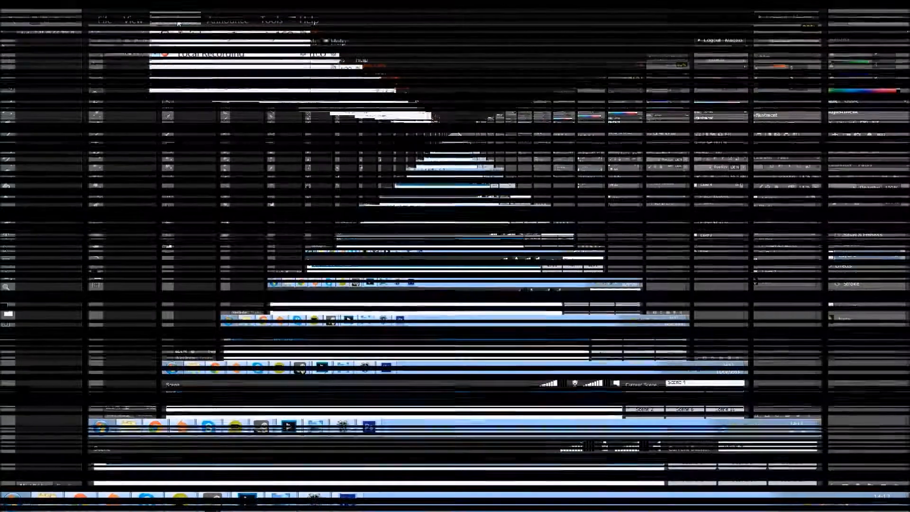